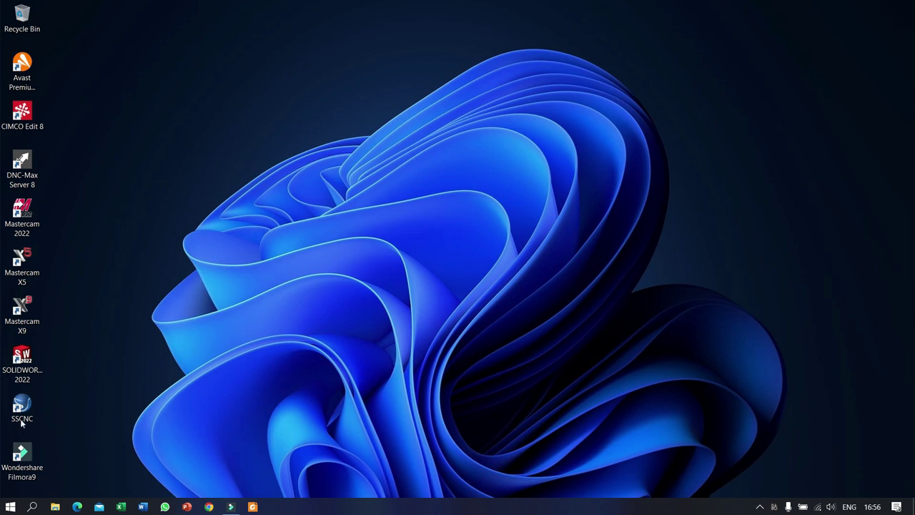
# Launch the Swansoft CNC simulator in trial mode with the FANUC 0iM system and minimize its launcher
pyautogui.doubleClick(22, 411)
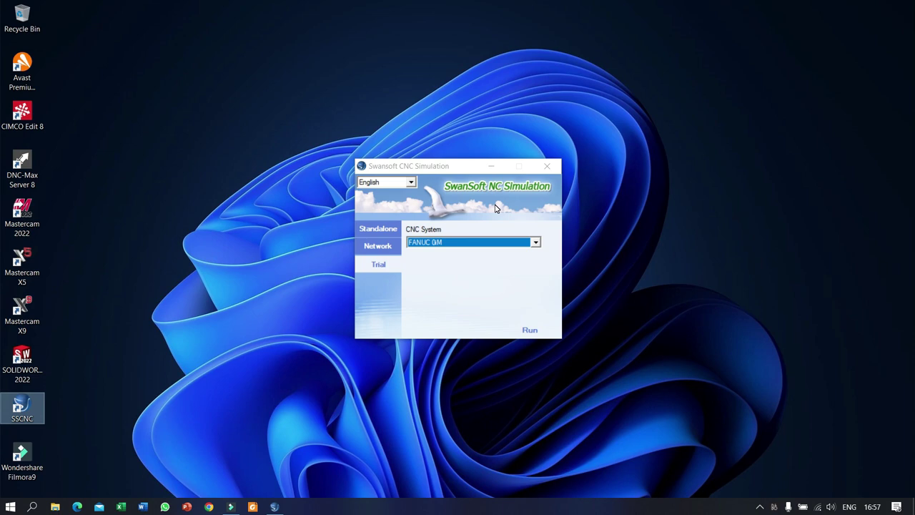
pyautogui.click(534, 243)
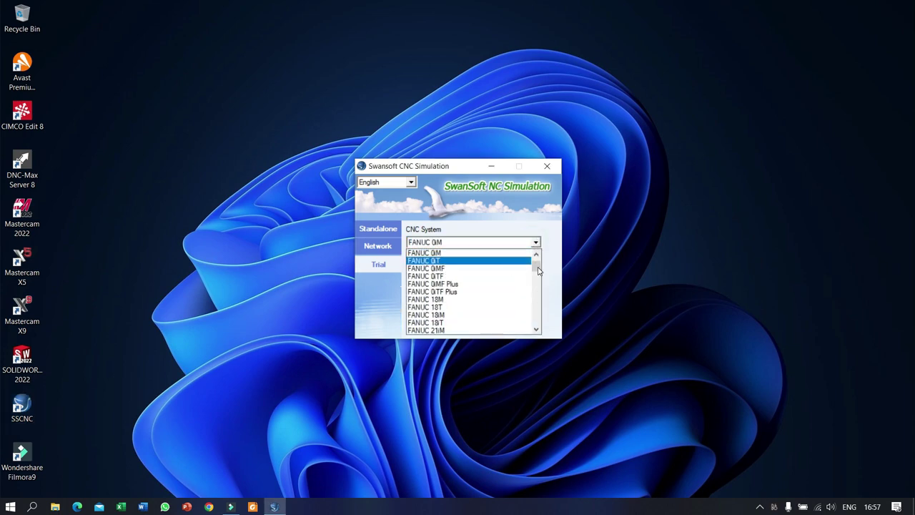
pyautogui.scroll(1, 536, 264)
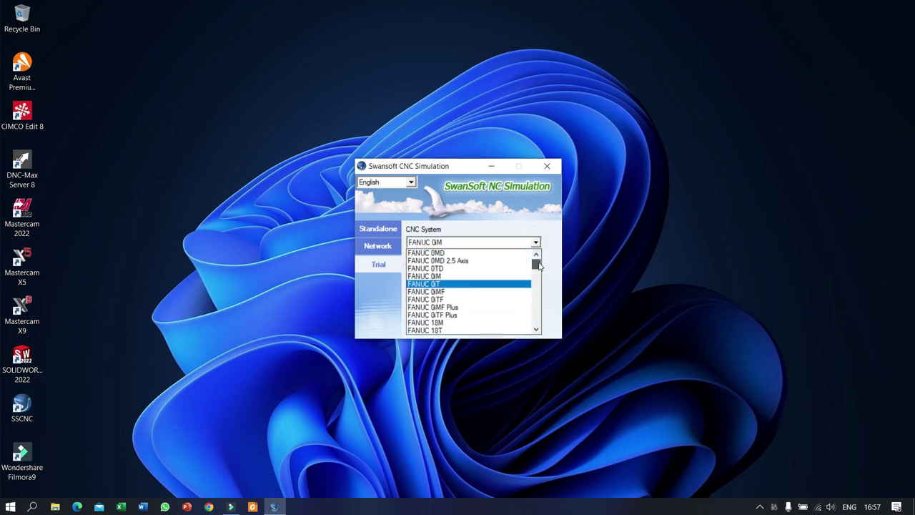
pyautogui.moveTo(538, 265); pyautogui.dragTo(538, 299)
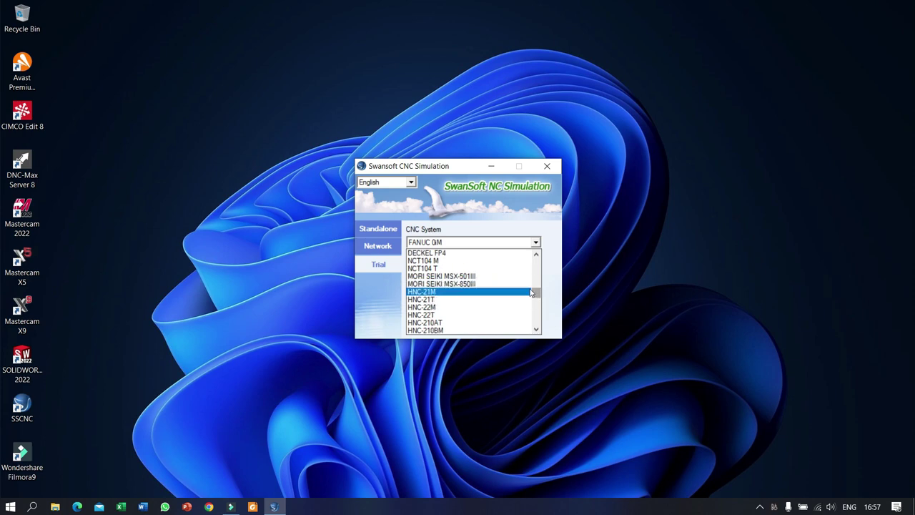
pyautogui.scroll(8, 446, 307)
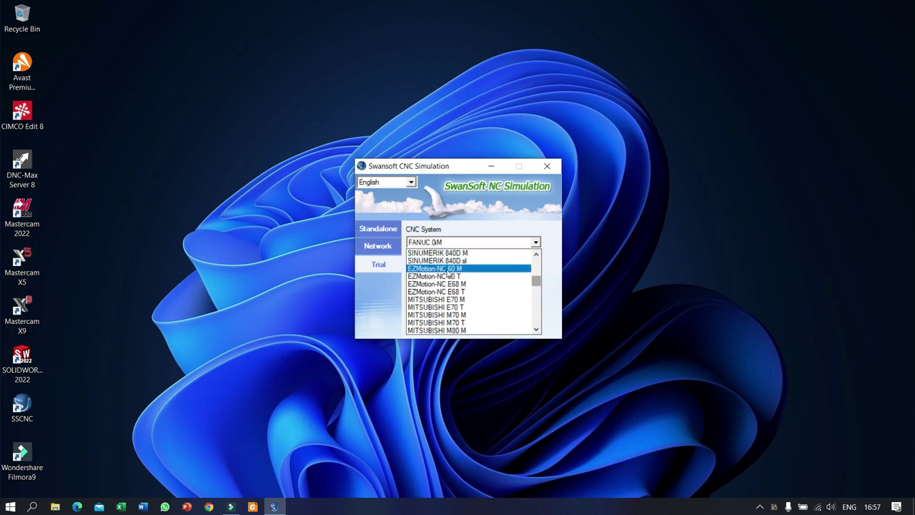
pyautogui.click(429, 243)
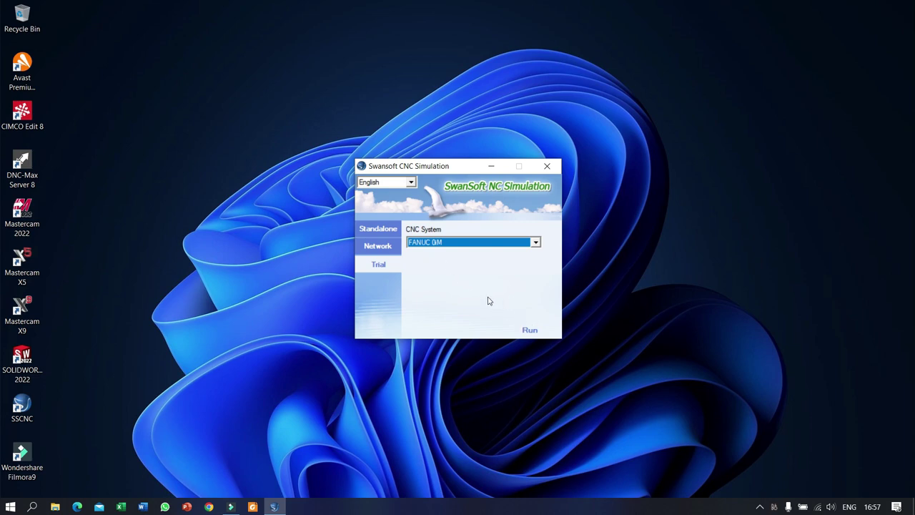
pyautogui.click(530, 331)
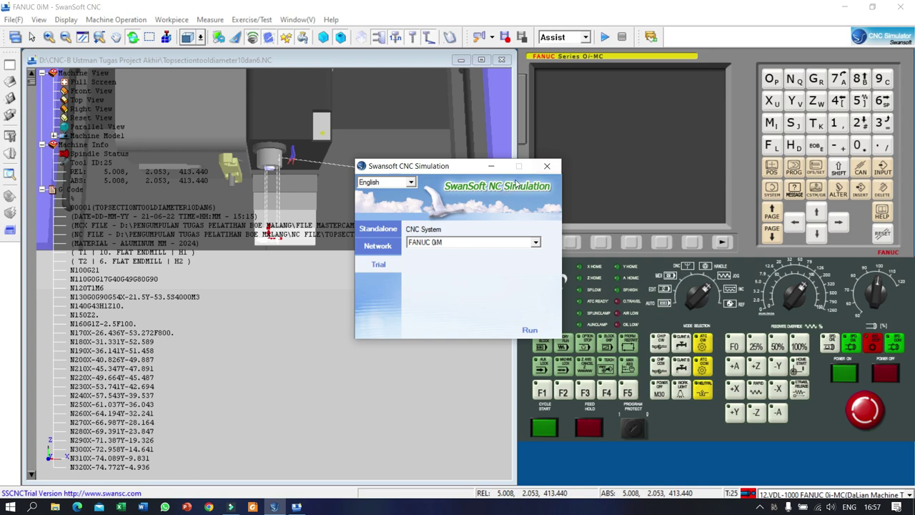
pyautogui.click(491, 169)
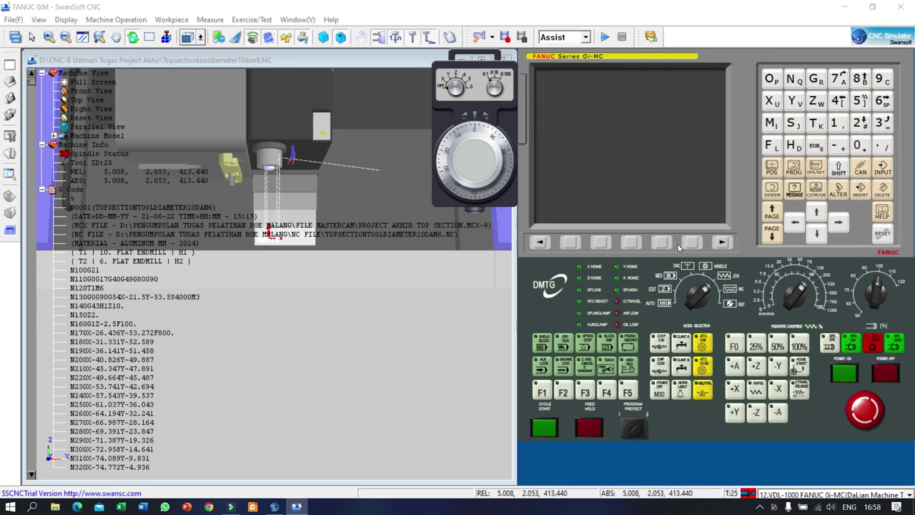
# Try the 5.FANUC 0i-Mate (NanTong Automation,Ltd) control panel, and return to the 12.VDL-1000 FANUC 0i-MC panel
pyautogui.click(778, 497)
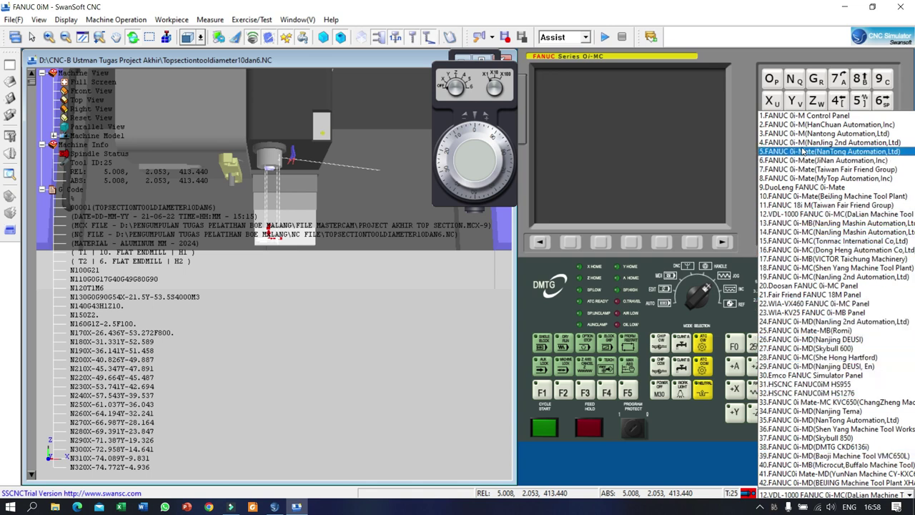
pyautogui.click(802, 148)
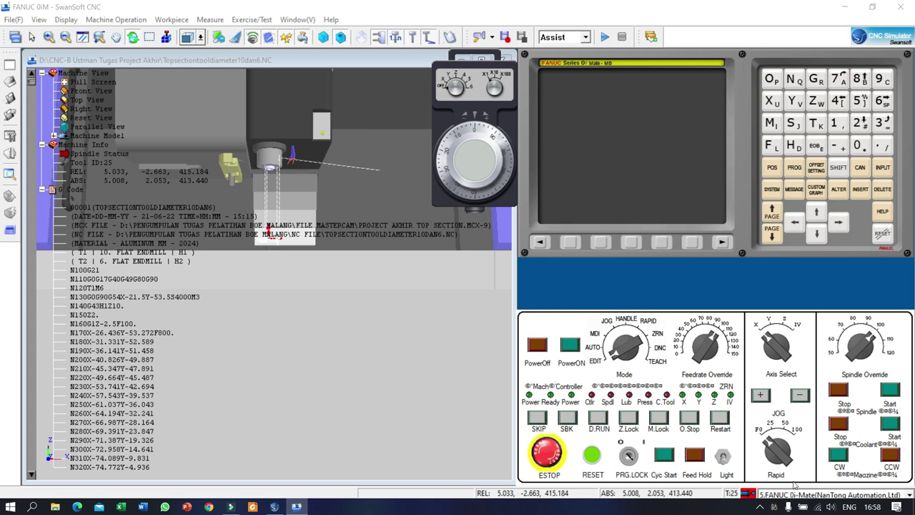
pyautogui.click(803, 503)
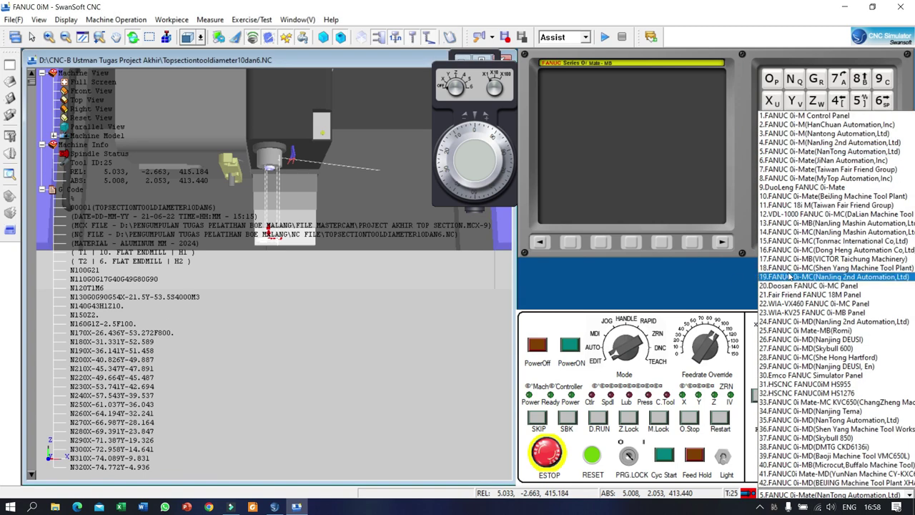
pyautogui.click(781, 214)
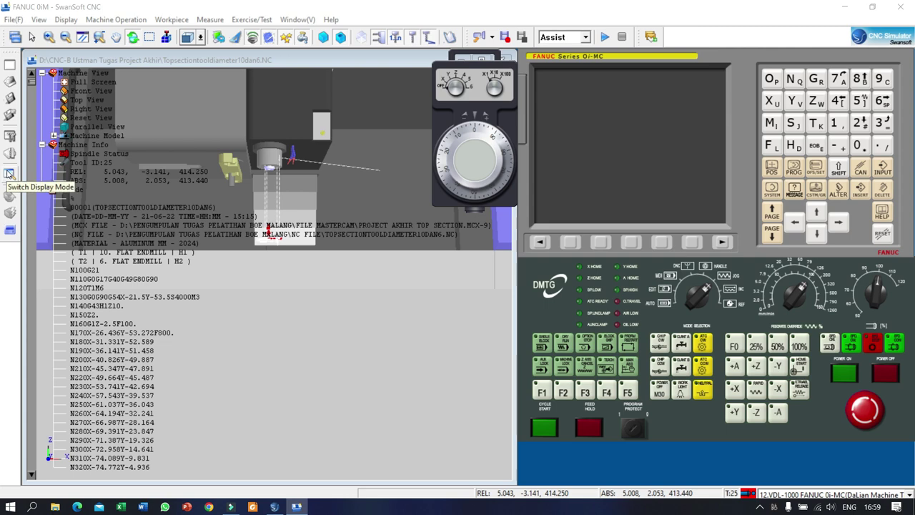
# Compare the display modes by toggling between the toolpath-only view and the full machine model
pyautogui.click(9, 174)
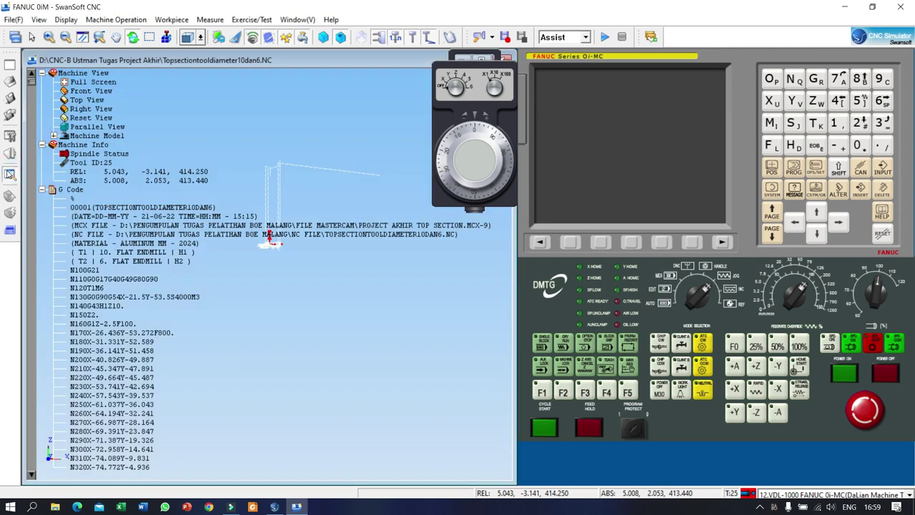
pyautogui.click(9, 173)
pyautogui.click(9, 174)
pyautogui.click(9, 174)
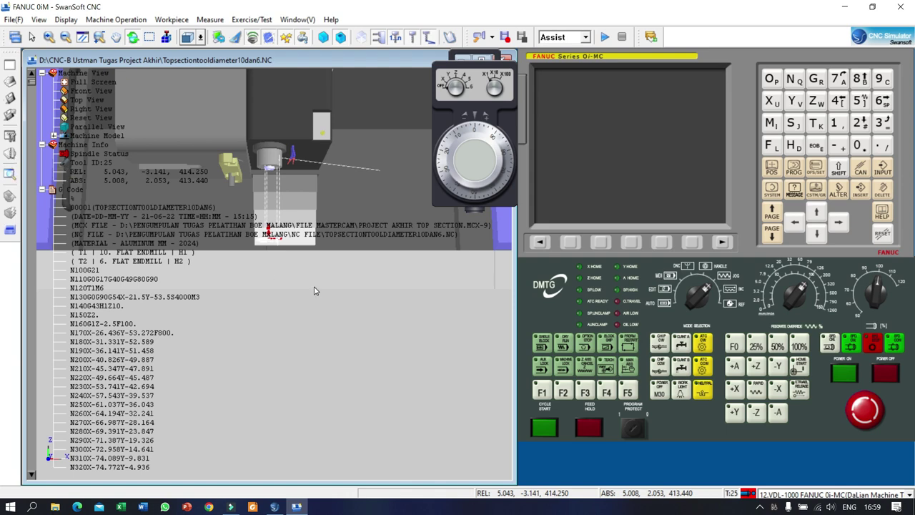
# Examine the machine's tool magazine and its numbered tool stations up close
pyautogui.scroll(-5, 296, 292)
pyautogui.scroll(5, 277, 300)
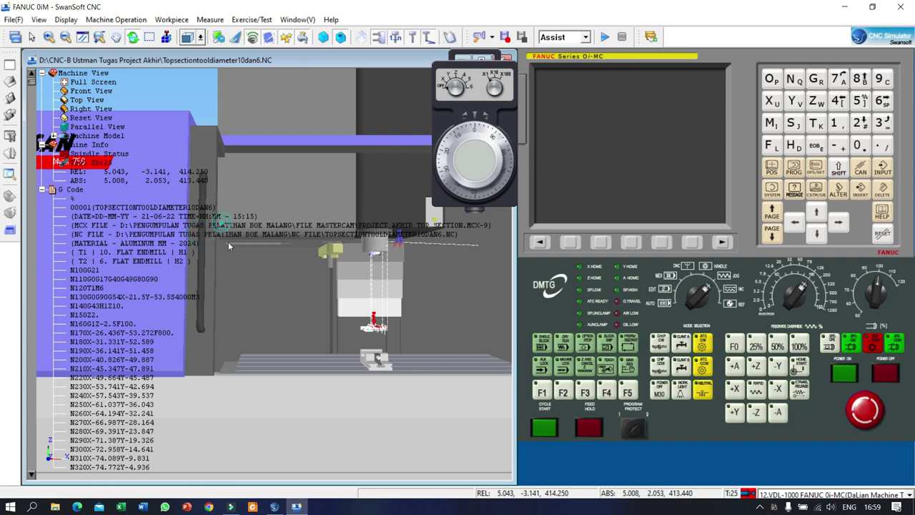
pyautogui.moveTo(228, 242); pyautogui.dragTo(337, 382)
pyautogui.moveTo(276, 228); pyautogui.dragTo(256, 255)
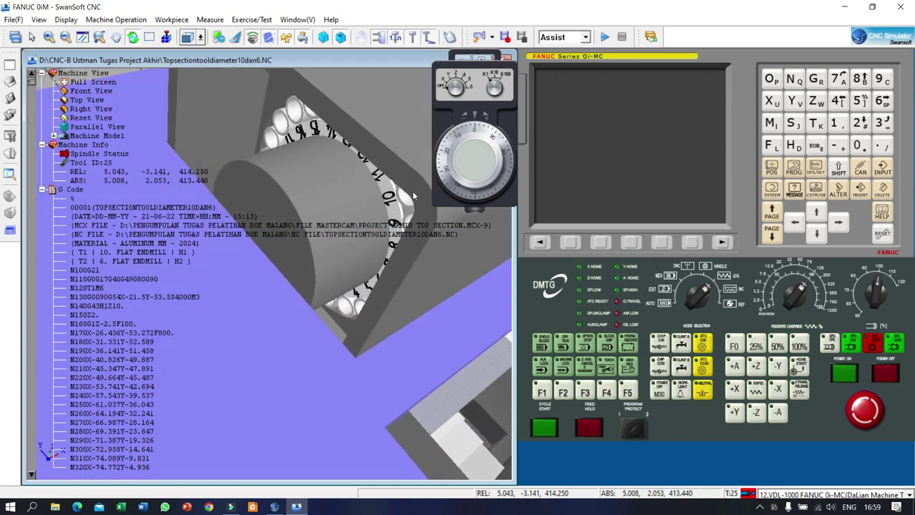
pyautogui.scroll(3, 413, 196)
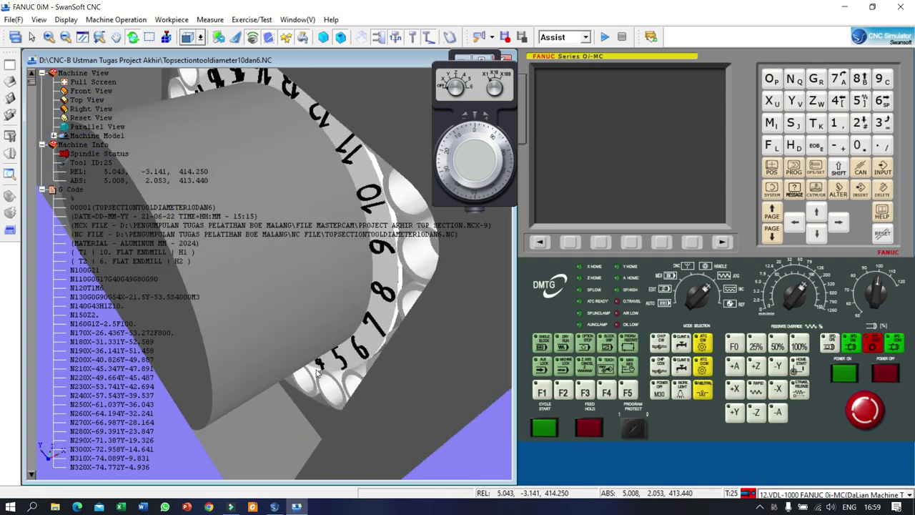
pyautogui.scroll(5, 315, 366)
pyautogui.scroll(-3, 307, 367)
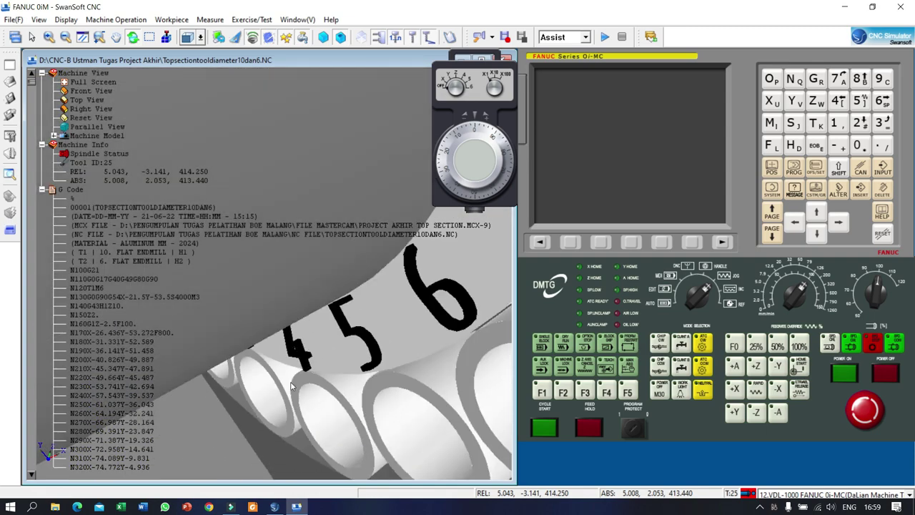
pyautogui.moveTo(296, 386); pyautogui.dragTo(353, 312)
pyautogui.scroll(4, 299, 348)
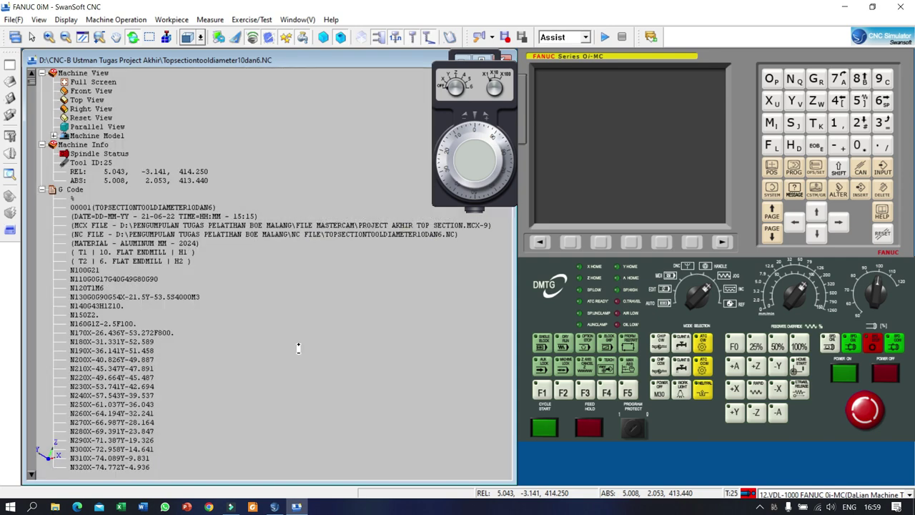
pyautogui.scroll(-4, 348, 286)
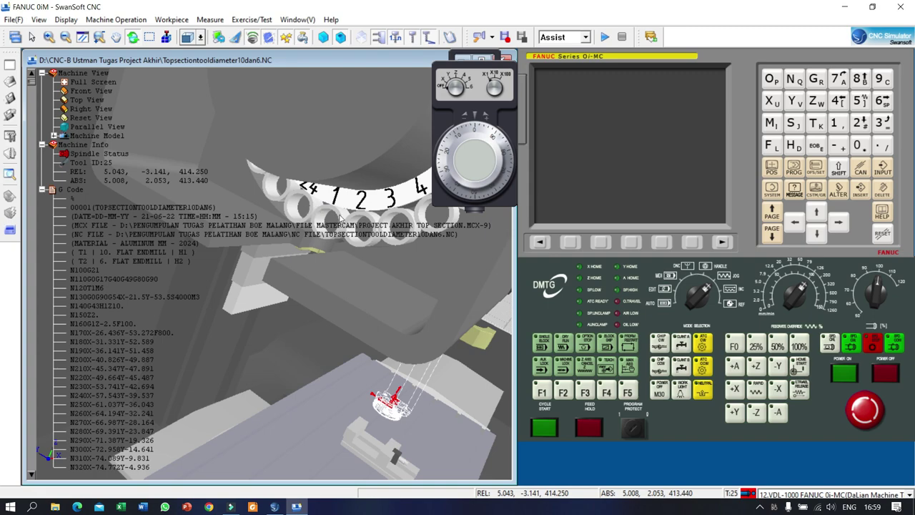
# Examine the complete machine from outside, including its enclosure, spindle, worktable and control console
pyautogui.scroll(-8, 341, 218)
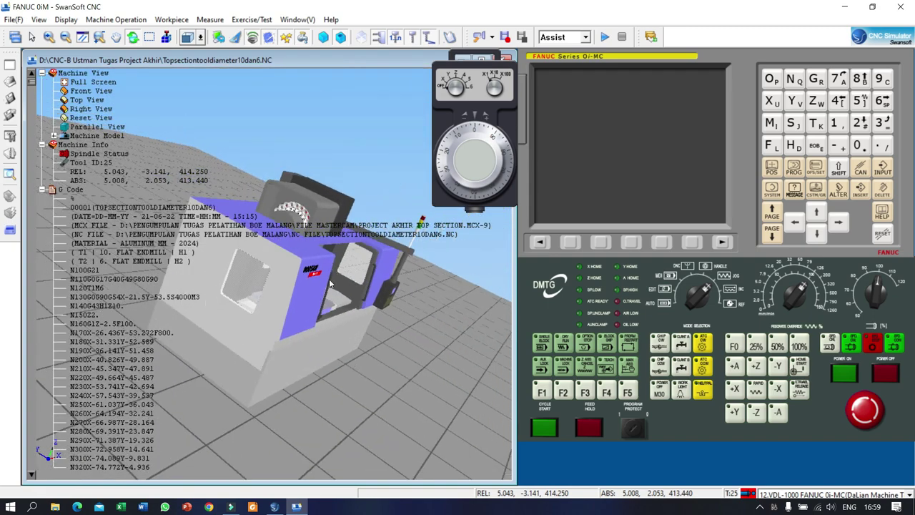
pyautogui.scroll(5, 329, 284)
pyautogui.moveTo(329, 284); pyautogui.dragTo(244, 309)
pyautogui.scroll(-3, 331, 310)
pyautogui.scroll(5, 330, 275)
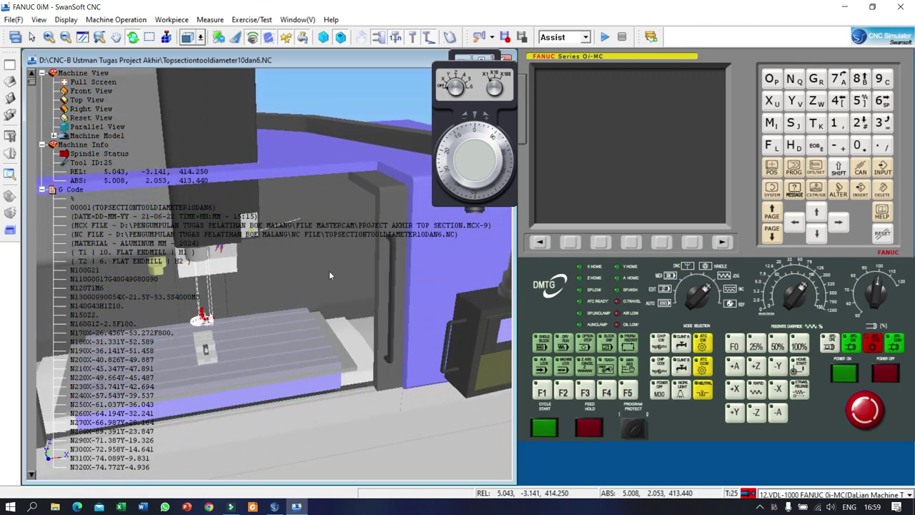
pyautogui.moveTo(329, 276); pyautogui.dragTo(329, 344)
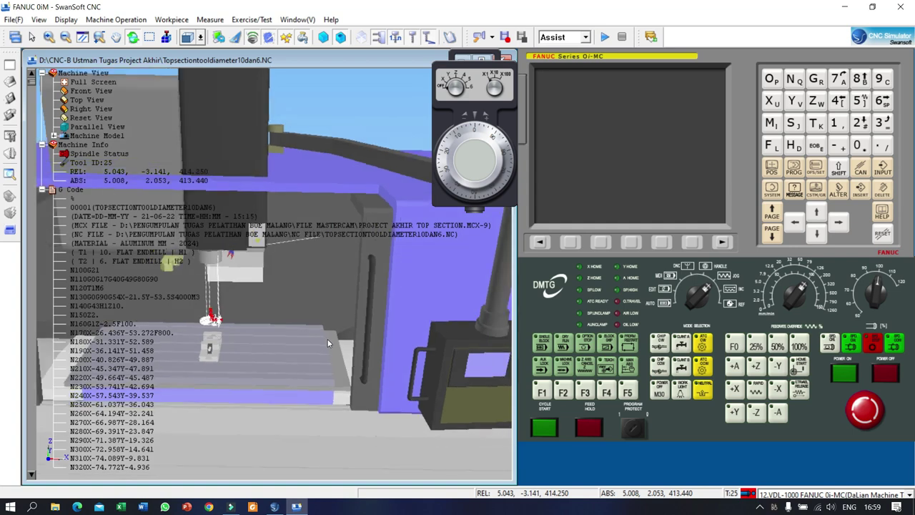
pyautogui.click(14, 140)
pyautogui.scroll(-2, 369, 297)
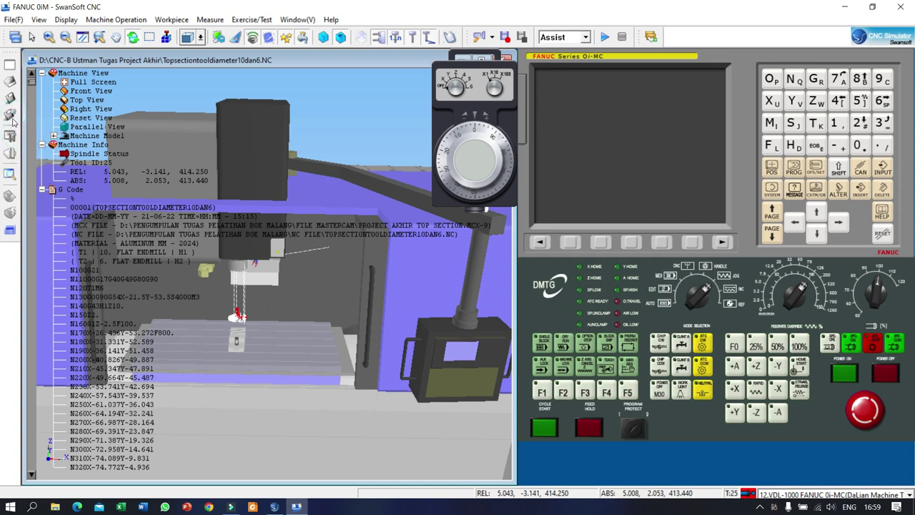
# Power on the CNC controller and release the emergency stop
pyautogui.click(846, 374)
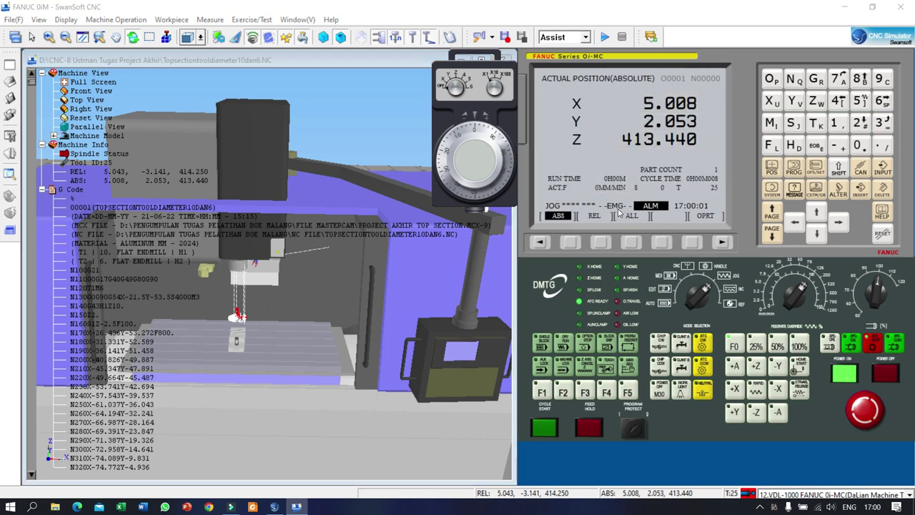
pyautogui.click(871, 409)
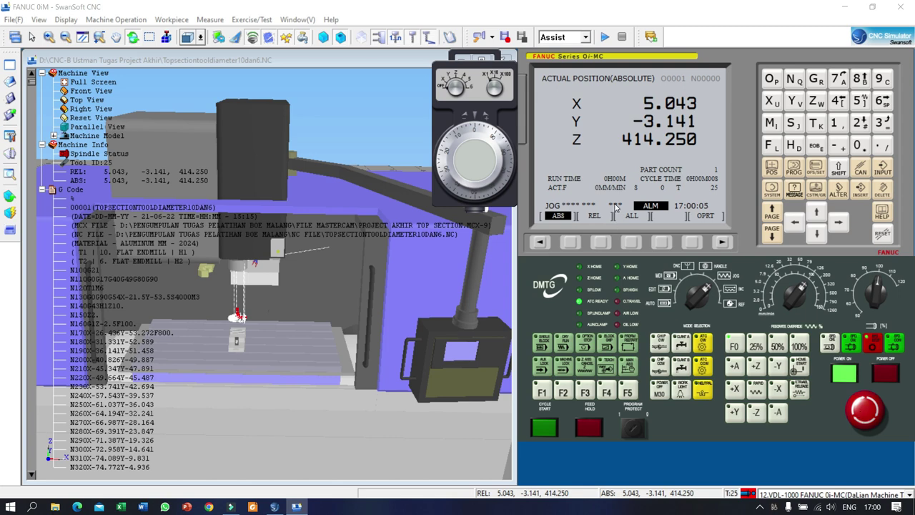
# Review the CNC Operation options and close them without making changes
pyautogui.click(10, 135)
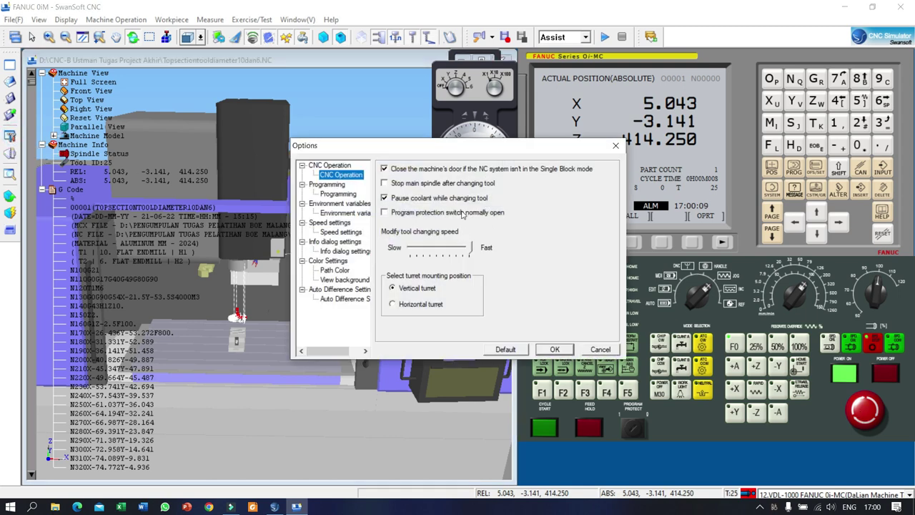
pyautogui.click(600, 349)
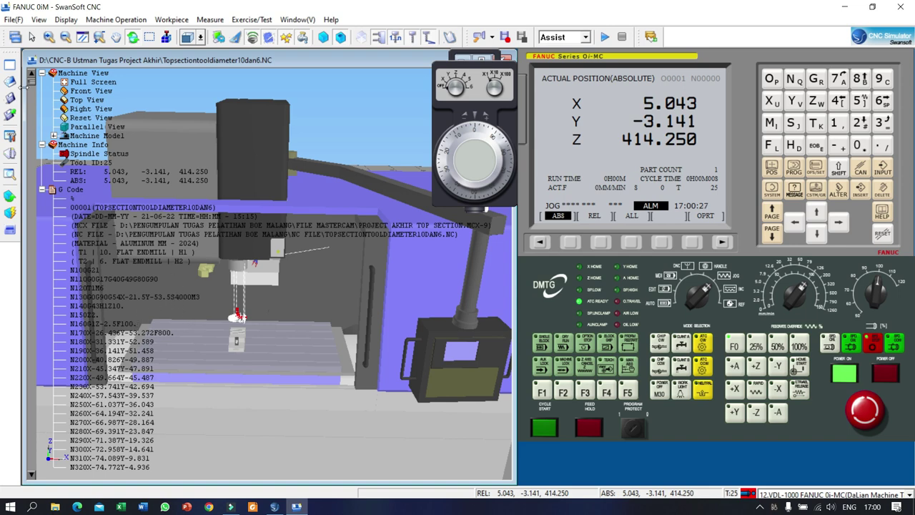
# Start a new, empty NC file to clear the loaded G-code program
pyautogui.click(10, 65)
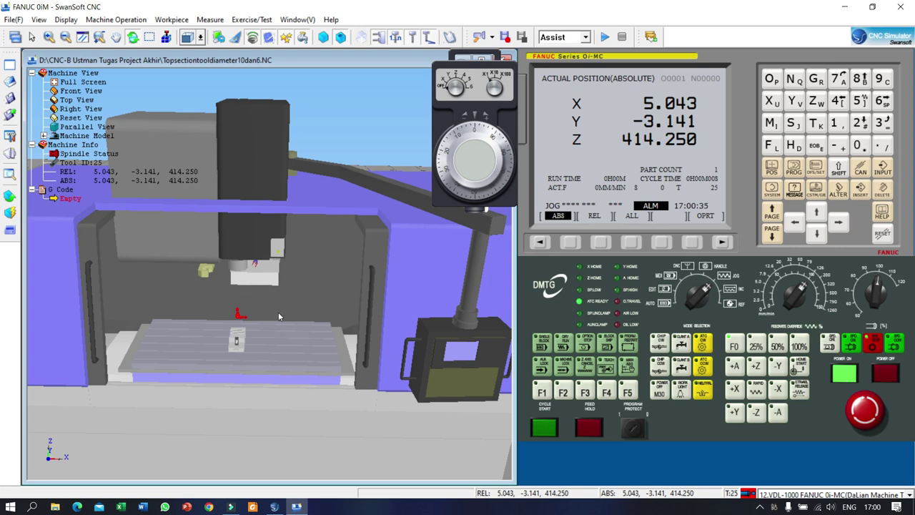
pyautogui.scroll(5, 258, 325)
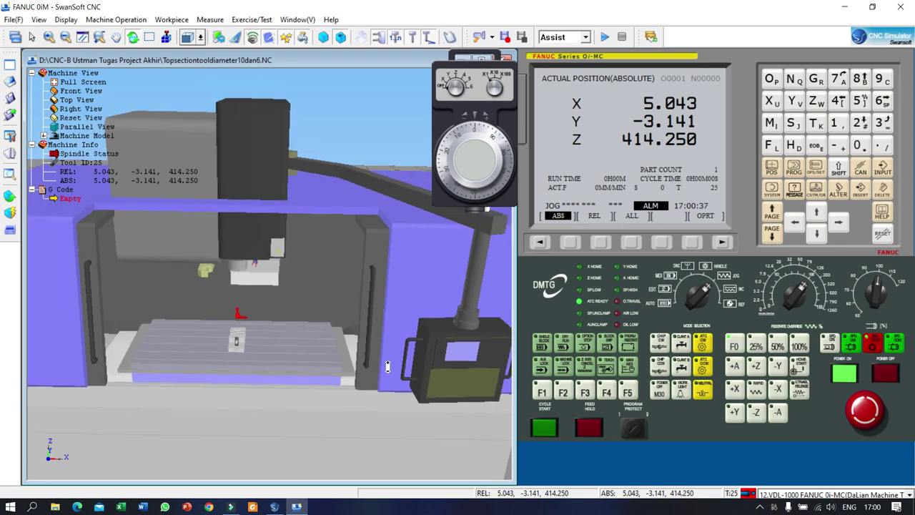
pyautogui.scroll(-1, 229, 335)
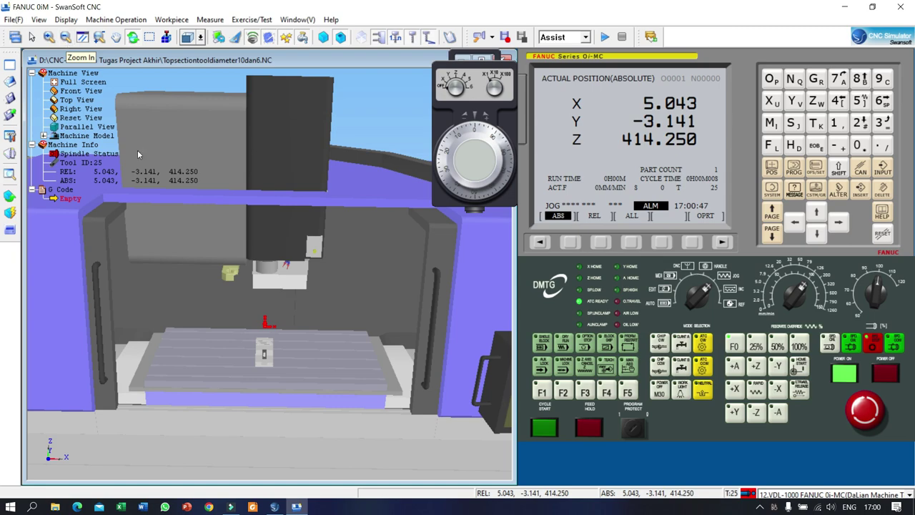
pyautogui.scroll(-3, 138, 153)
pyautogui.scroll(4, 226, 299)
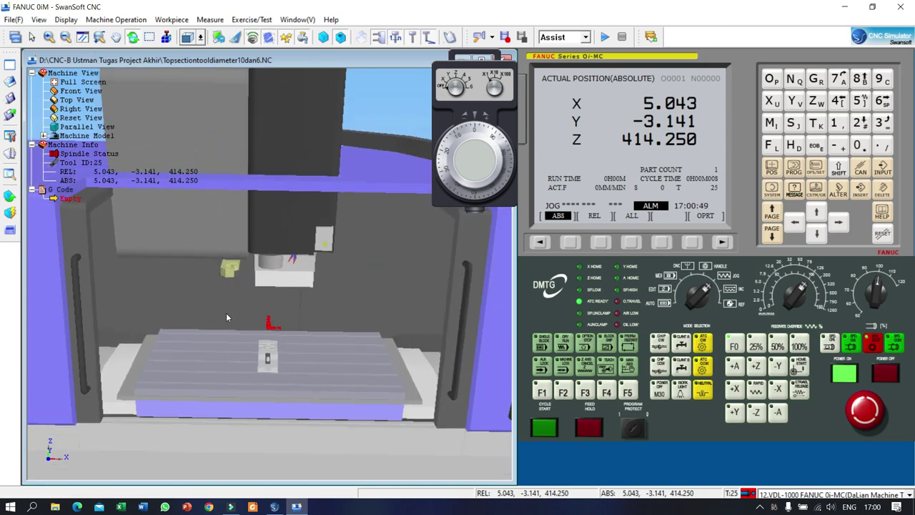
pyautogui.moveTo(227, 314); pyautogui.dragTo(188, 333)
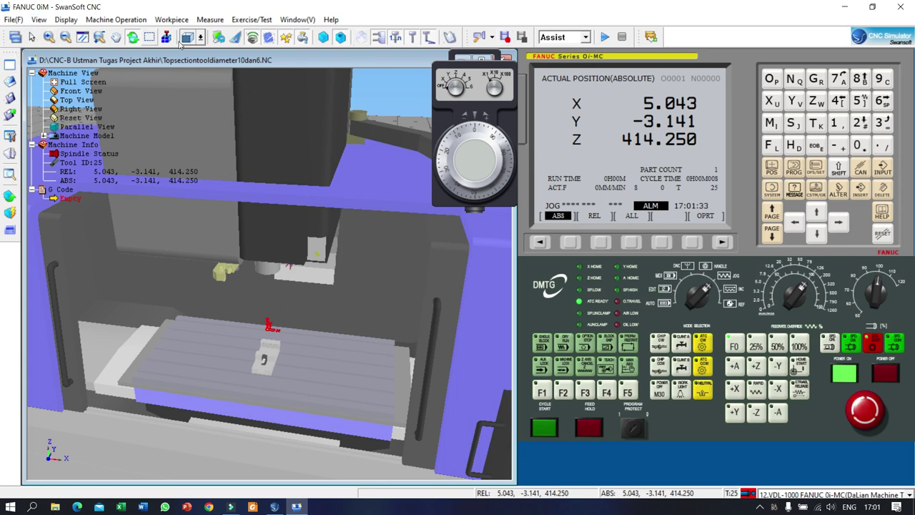
pyautogui.click(13, 20)
pyautogui.moveTo(39, 20)
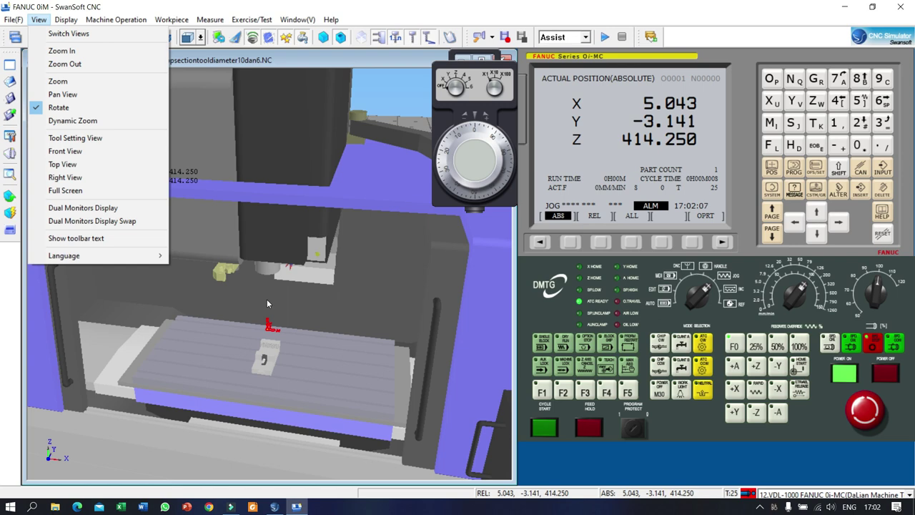
pyautogui.moveTo(71, 19)
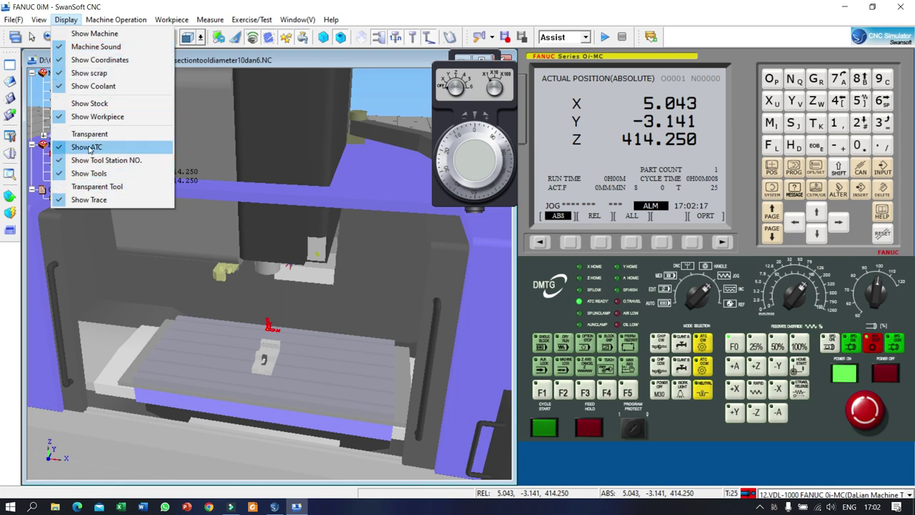
pyautogui.moveTo(116, 20)
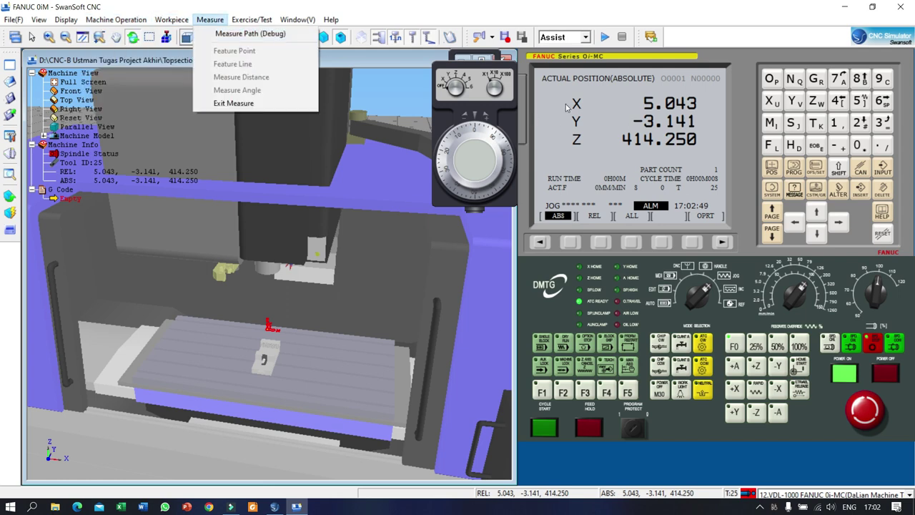
pyautogui.moveTo(168, 20)
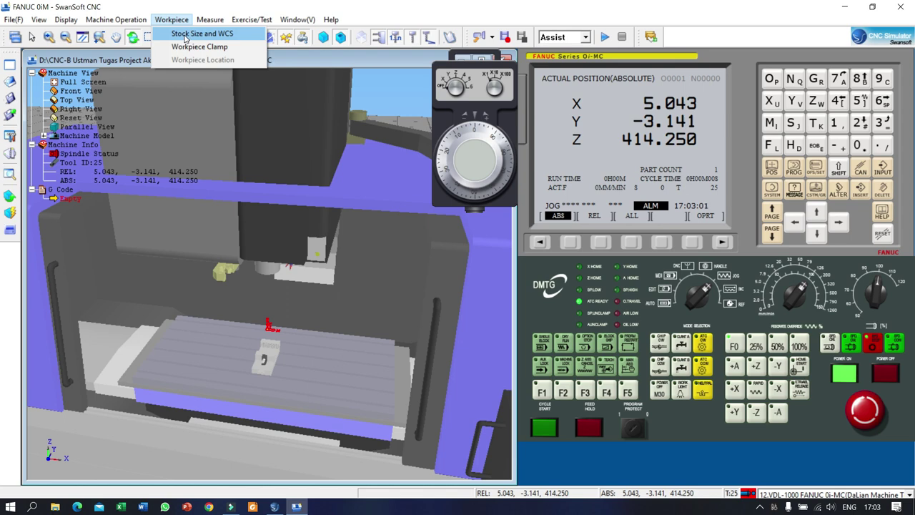
pyautogui.moveTo(204, 20)
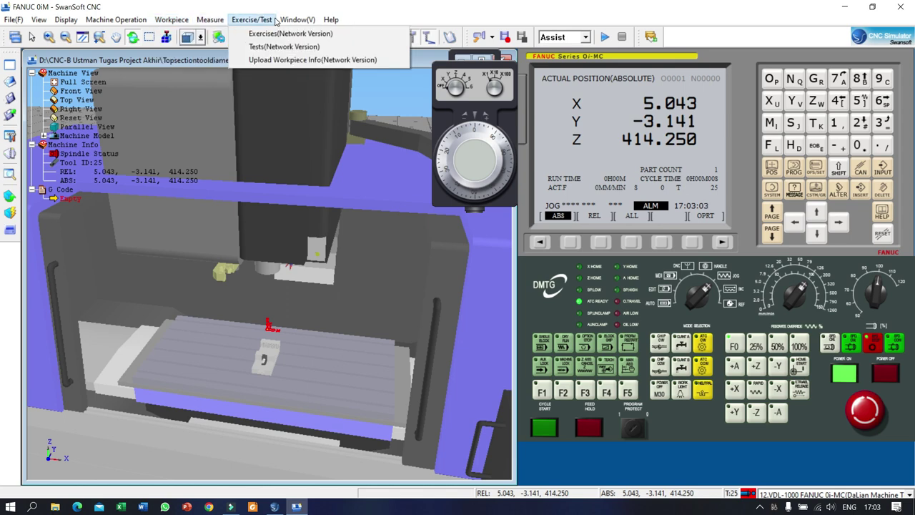
pyautogui.moveTo(266, 20)
pyautogui.moveTo(331, 19)
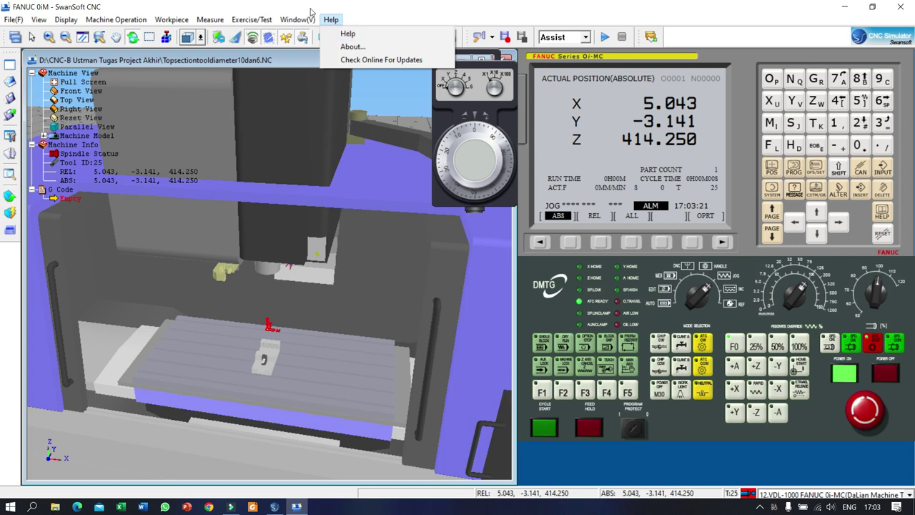
pyautogui.click(416, 10)
pyautogui.scroll(-3, 433, 282)
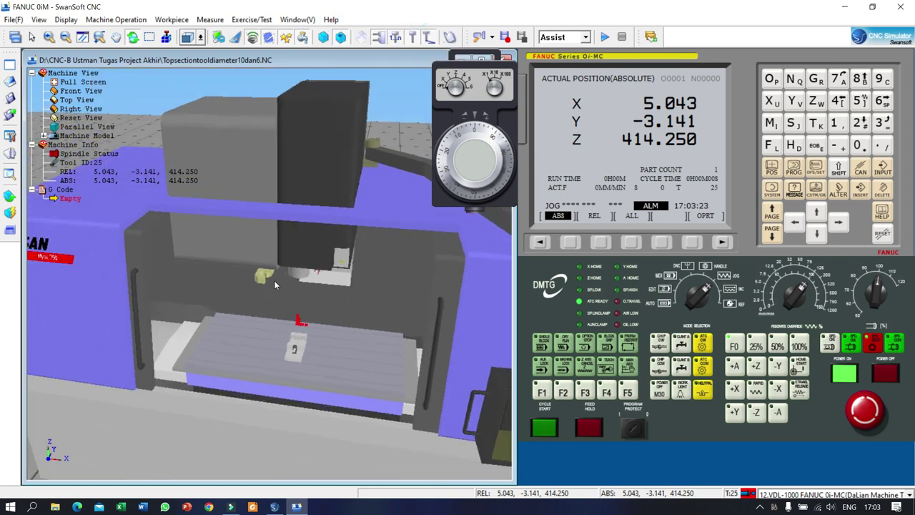
pyautogui.scroll(2, 283, 315)
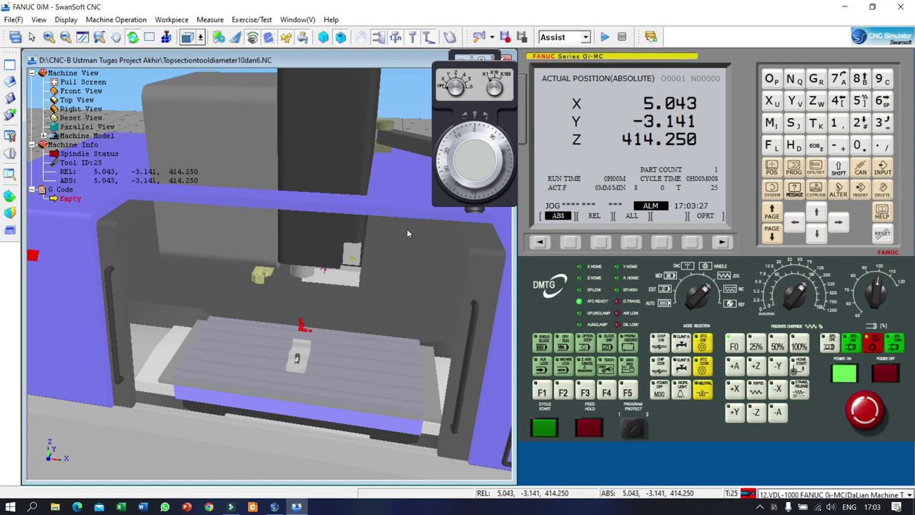
# Power the CNC controller off and back on, and engage and release the emergency stop
pyautogui.click(893, 376)
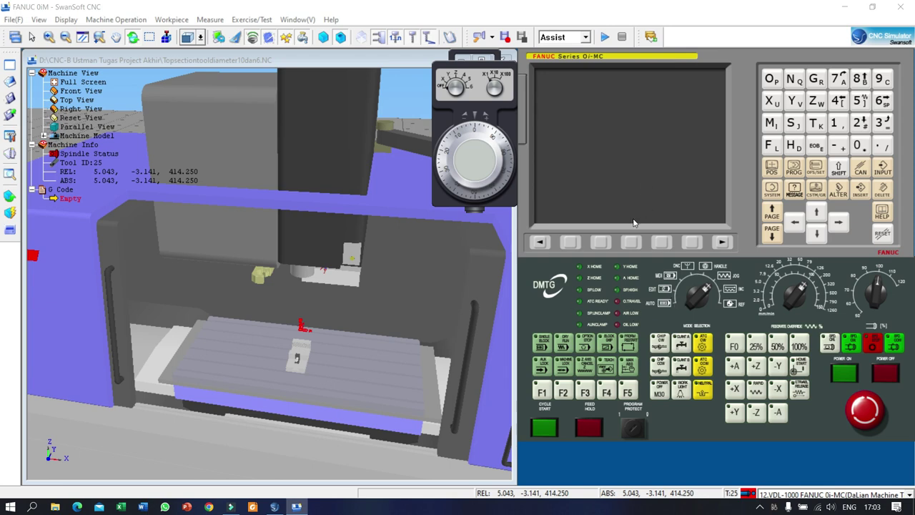
pyautogui.click(844, 378)
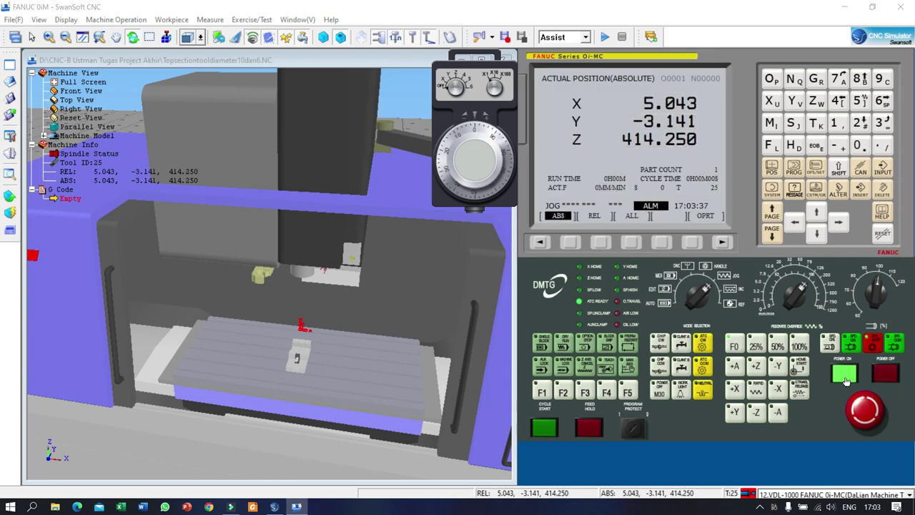
pyautogui.click(871, 417)
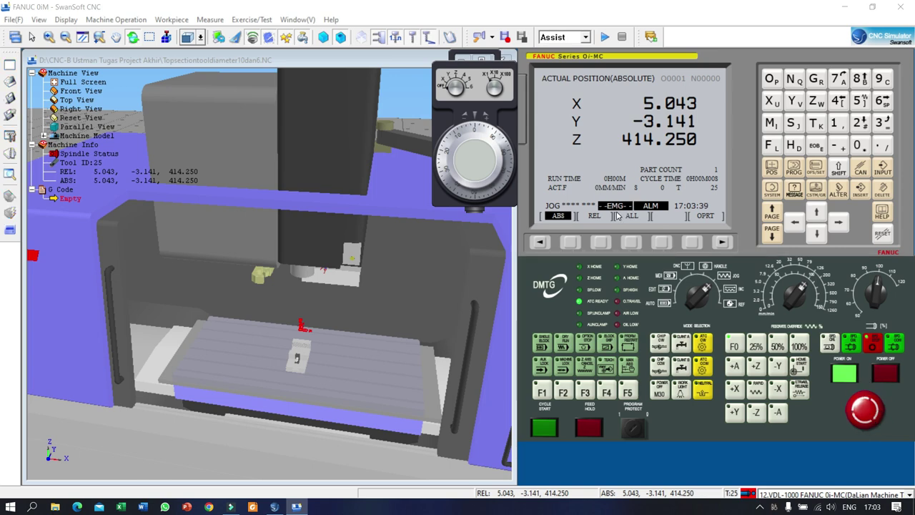
pyautogui.click(866, 413)
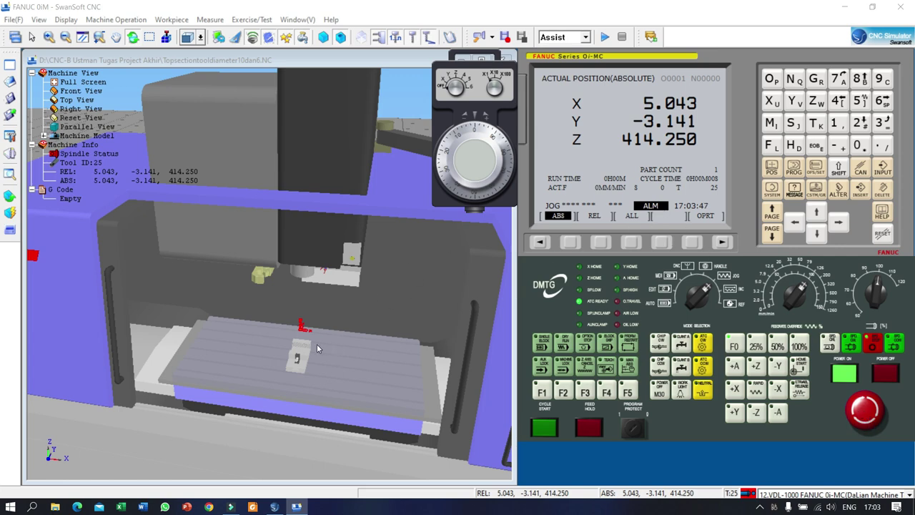
# Close the machine's enclosure doors and reopen them to expose the worktable
pyautogui.scroll(-5, 328, 368)
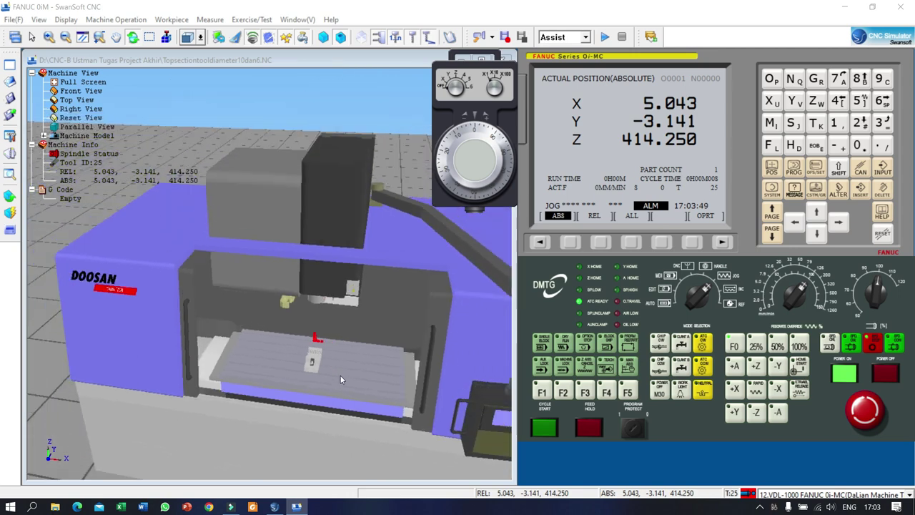
pyautogui.click(10, 232)
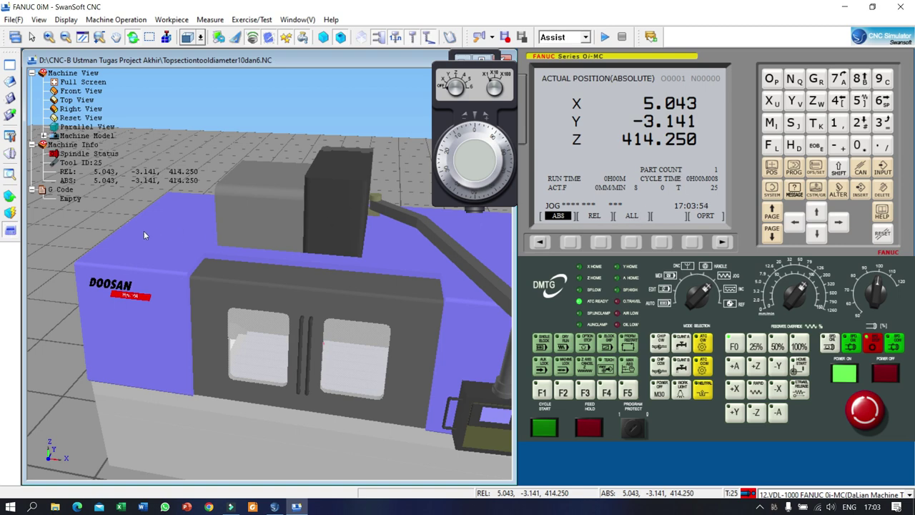
pyautogui.click(10, 231)
pyautogui.scroll(2, 312, 393)
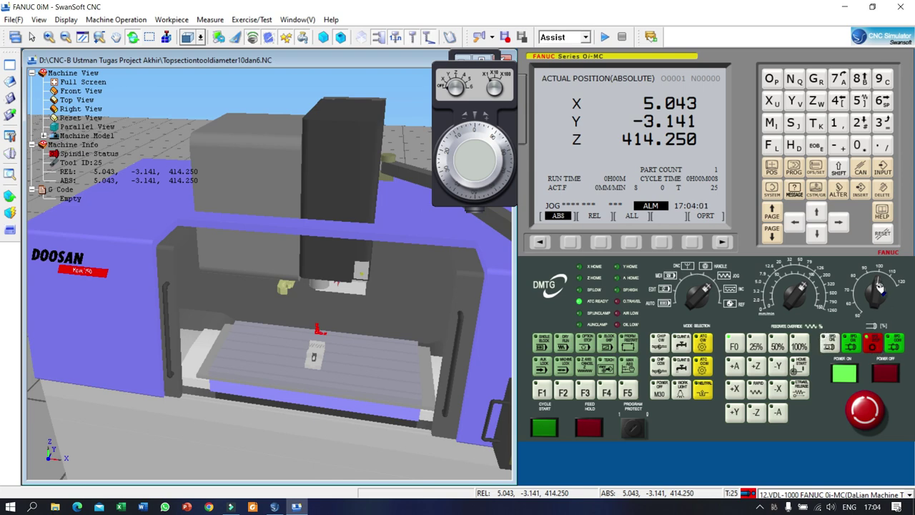
# Switch the operating mode to REF for reference return and turn the program protect key
pyautogui.moveTo(869, 303); pyautogui.dragTo(878, 280)
pyautogui.click(732, 307)
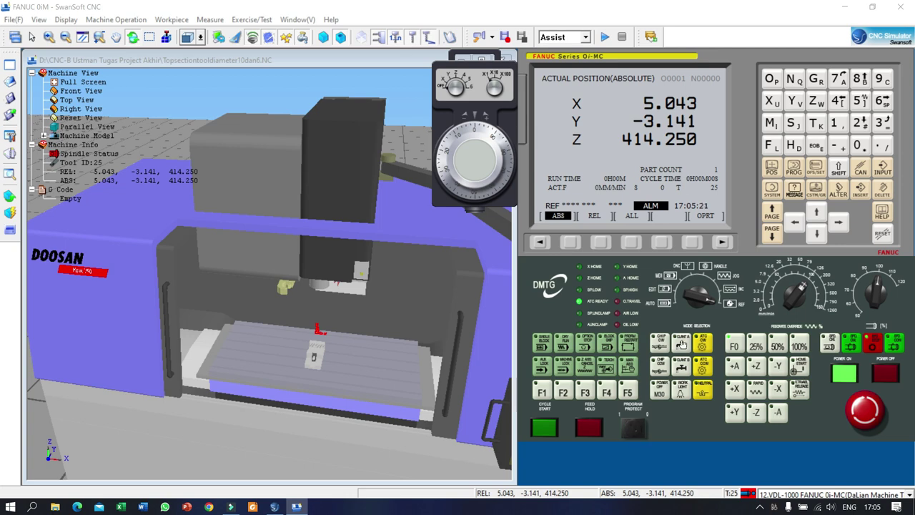
pyautogui.click(633, 427)
# Start homing and return the Z axis and the Y axis to their reference positions
pyautogui.moveTo(430, 382); pyautogui.dragTo(480, 313)
pyautogui.moveTo(393, 336); pyautogui.dragTo(373, 356)
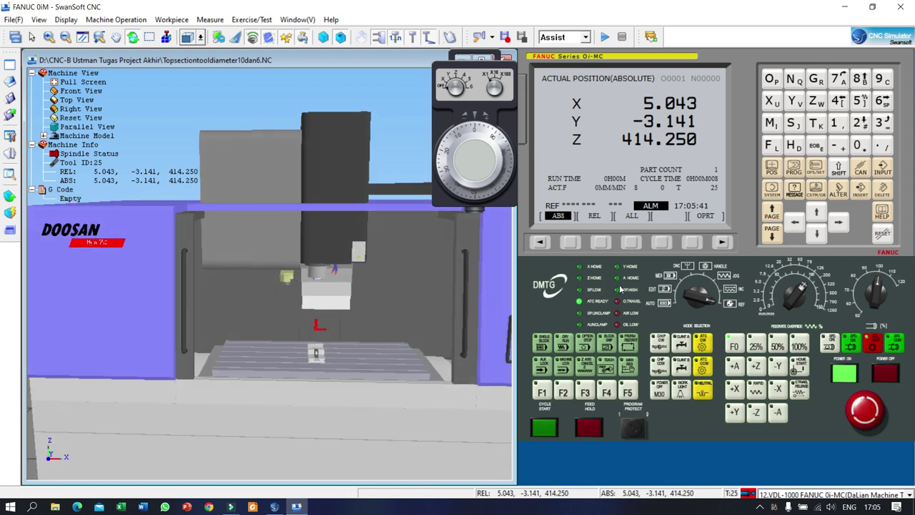
pyautogui.click(803, 370)
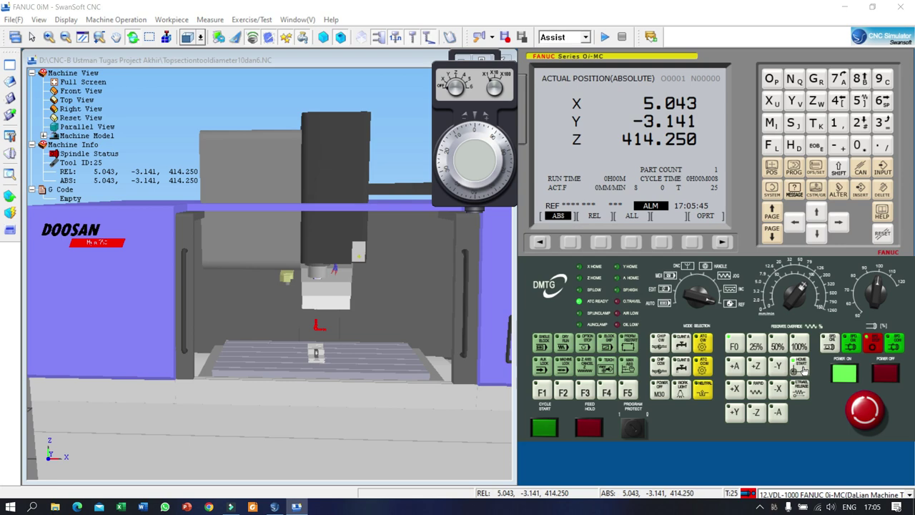
pyautogui.click(756, 367)
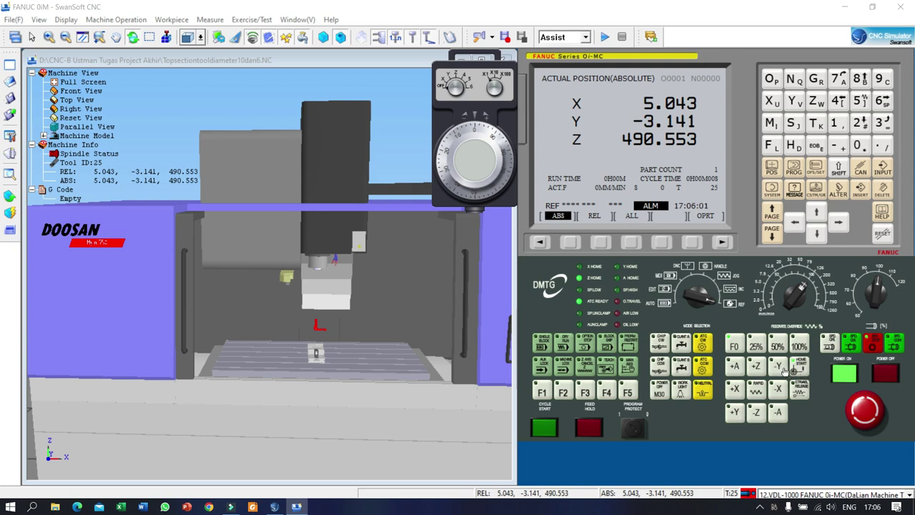
pyautogui.click(734, 416)
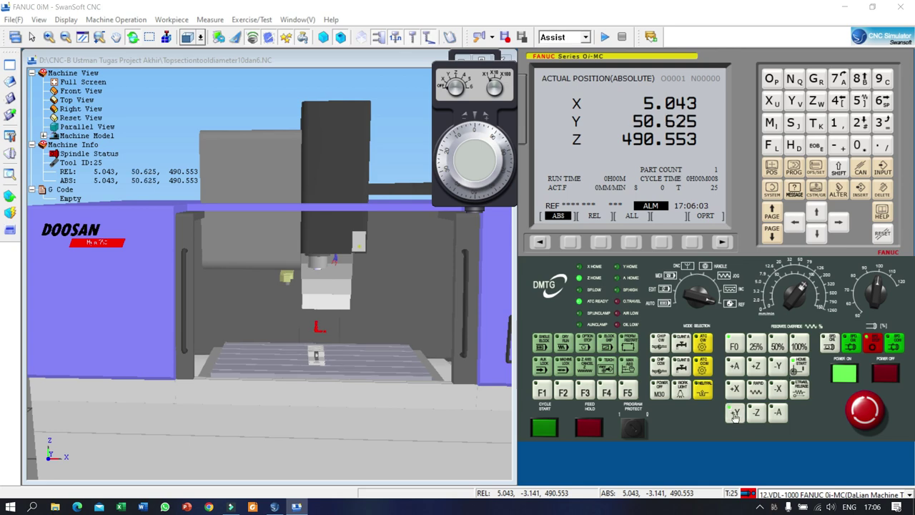
# Return the X axis to its reference position and display all position coordinates on the controller
pyautogui.moveTo(343, 339); pyautogui.dragTo(326, 368)
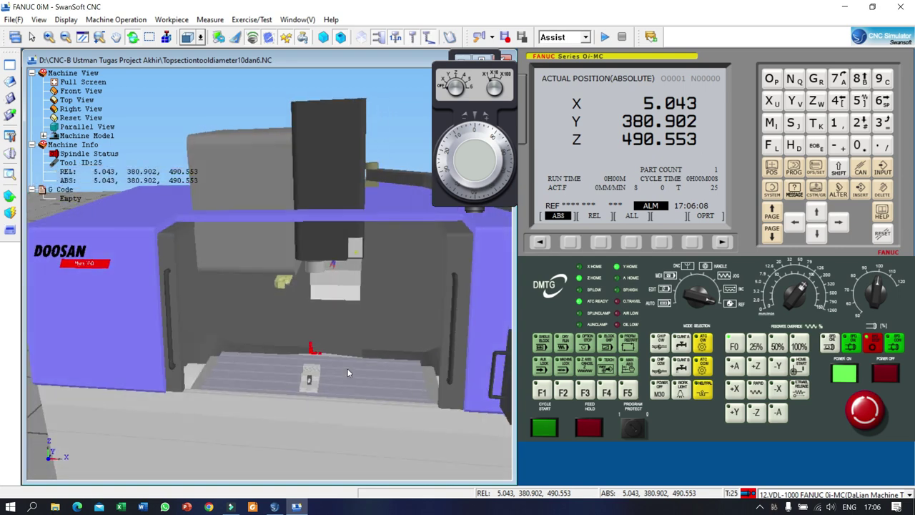
pyautogui.click(802, 368)
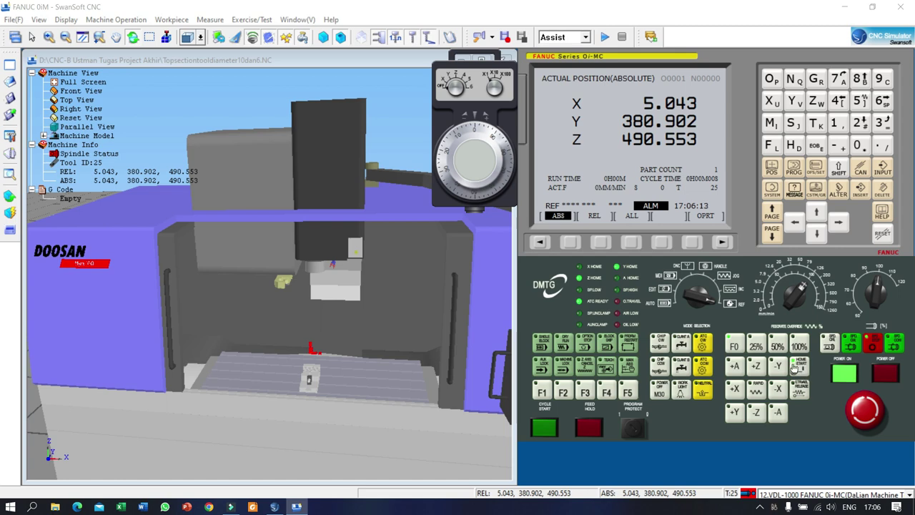
pyautogui.click(778, 390)
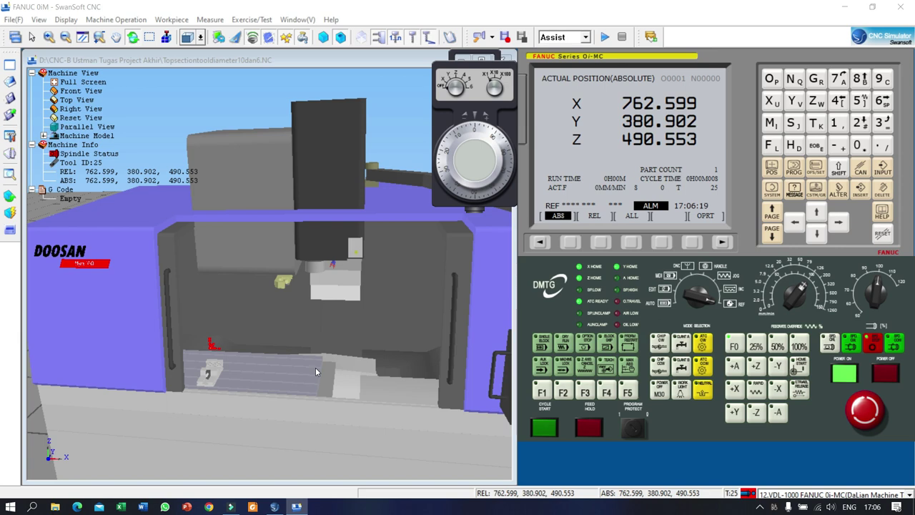
pyautogui.click(631, 242)
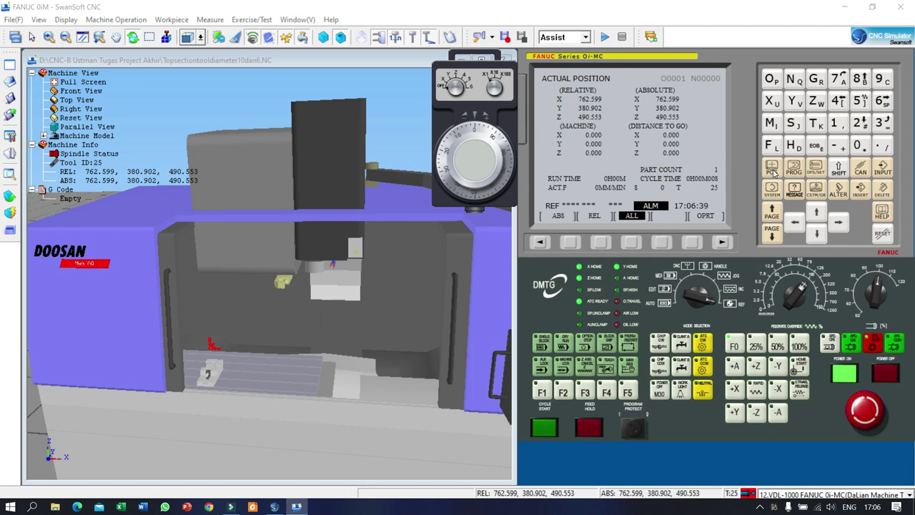
pyautogui.click(632, 243)
# Open the Stock Size and WCS settings and select the existing 127 × 84 × 22 workpiece
pyautogui.click(9, 196)
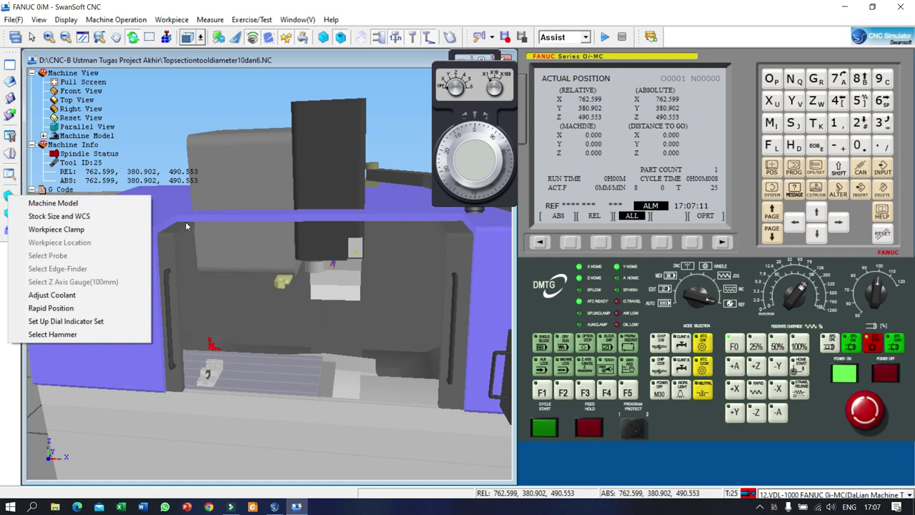
pyautogui.click(55, 217)
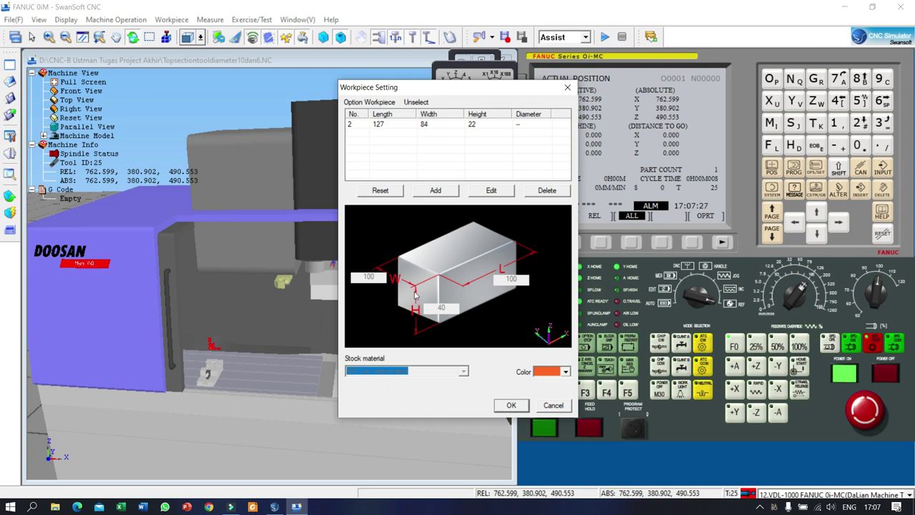
pyautogui.click(498, 279)
pyautogui.click(385, 128)
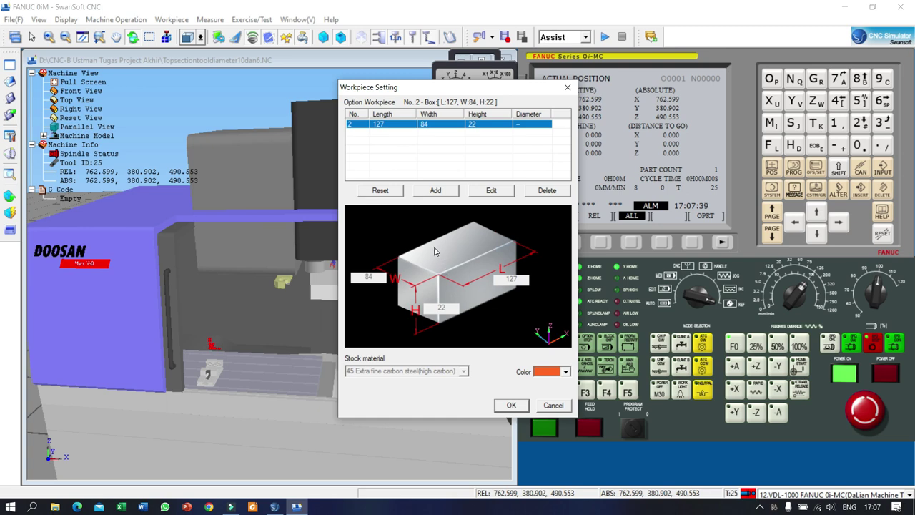
# Define an additional box workpiece with a width of 81, a length of 126 and a height of 22
pyautogui.click(437, 191)
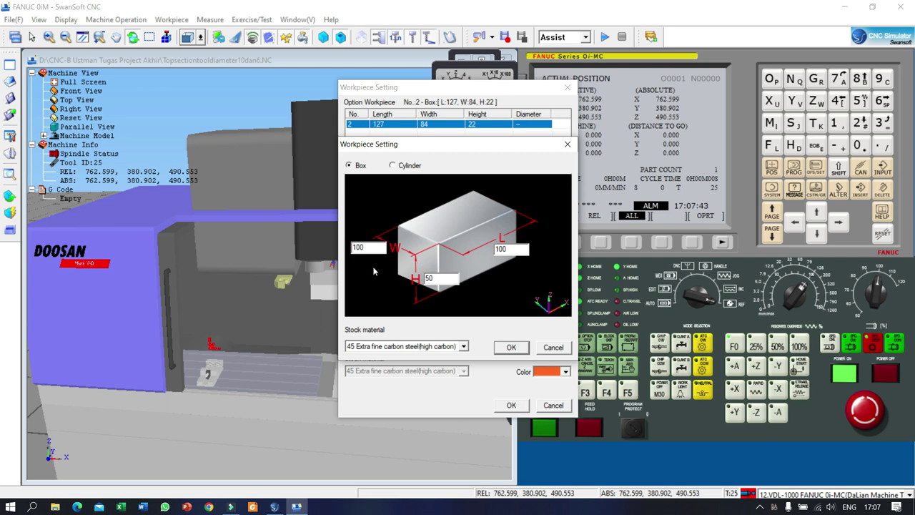
pyautogui.doubleClick(365, 248)
pyautogui.write('81')
pyautogui.doubleClick(508, 251)
pyautogui.write('1')
pyautogui.click(447, 278)
pyautogui.press('BackSpace')
pyautogui.press('BackSpace')
pyautogui.write('22')
# Set the stock material to ZL412 Aluminum and add the workpiece to the list
pyautogui.click(462, 346)
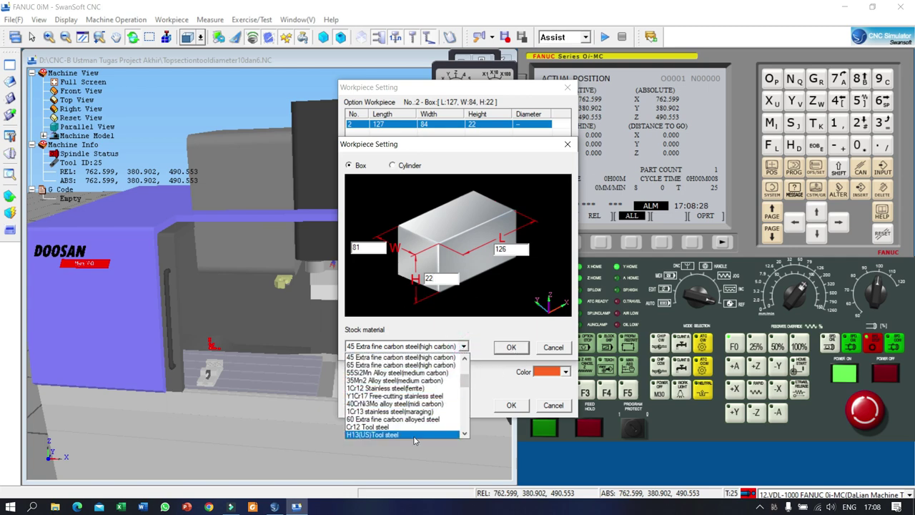
pyautogui.scroll(-5, 405, 418)
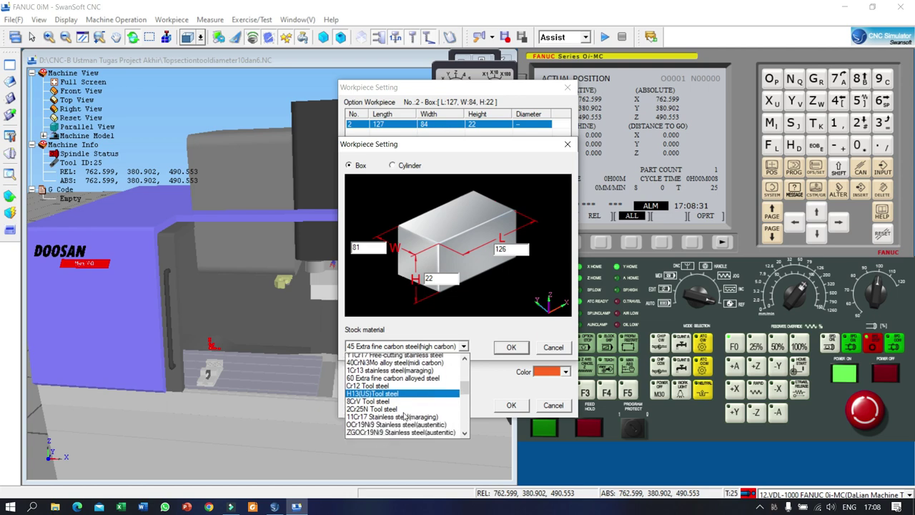
pyautogui.scroll(-2, 403, 429)
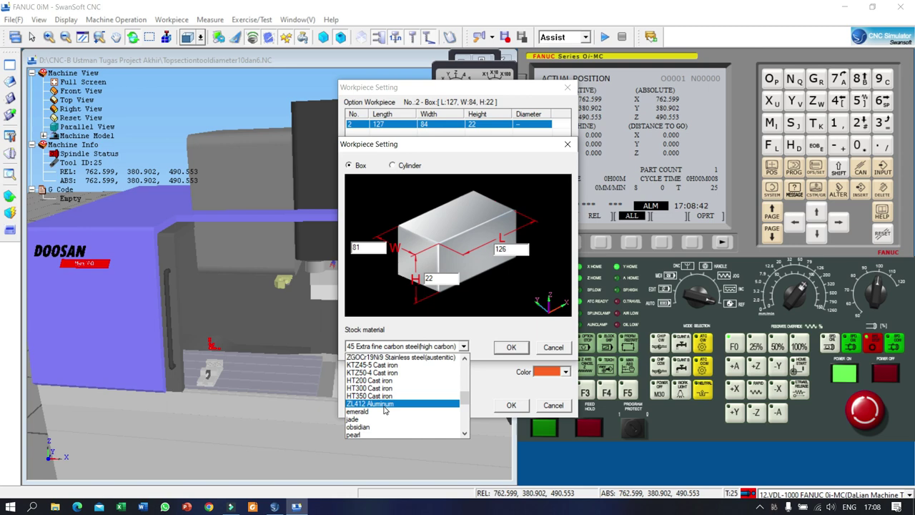
pyautogui.click(384, 404)
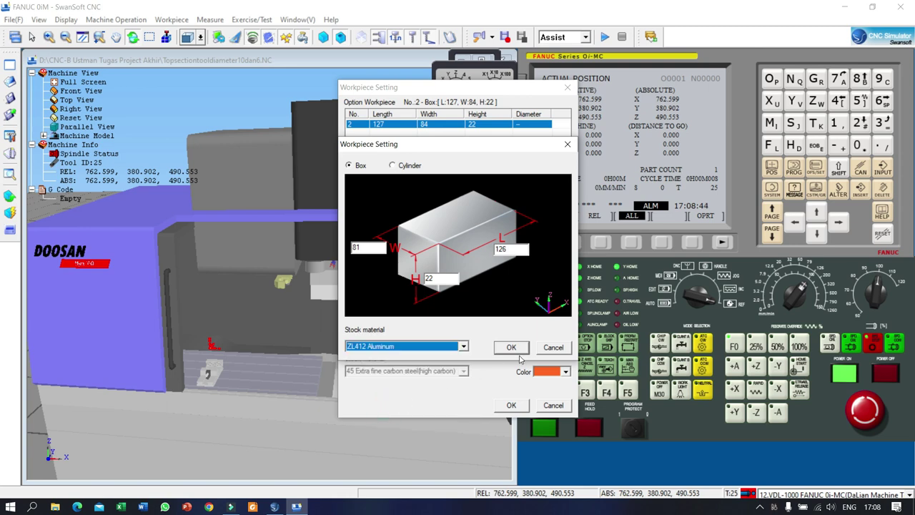
pyautogui.click(517, 405)
pyautogui.click(509, 348)
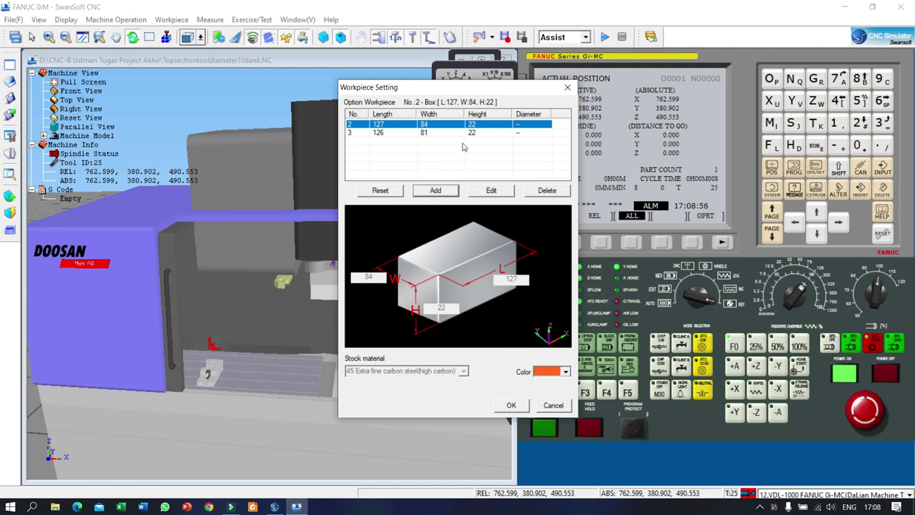
# Select the 126 × 81 × 22 workpiece, look through its color choices and apply it as the stock
pyautogui.click(380, 134)
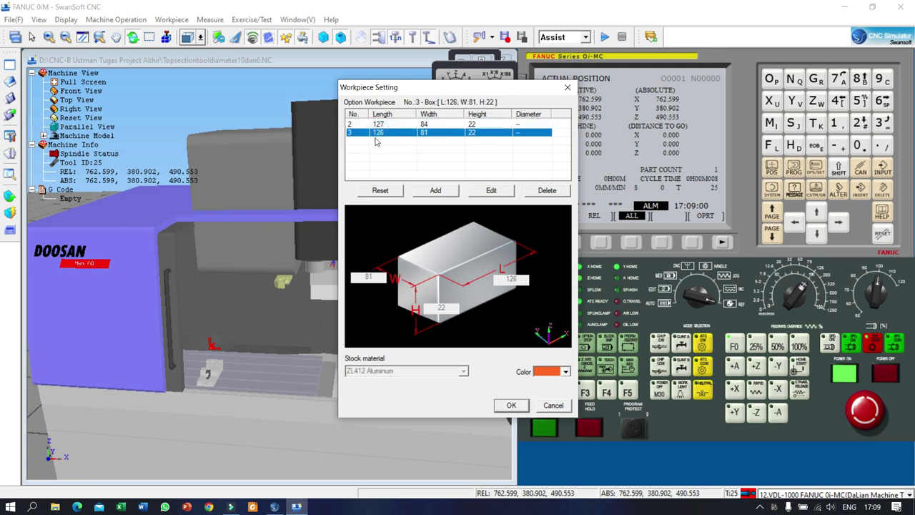
pyautogui.click(566, 372)
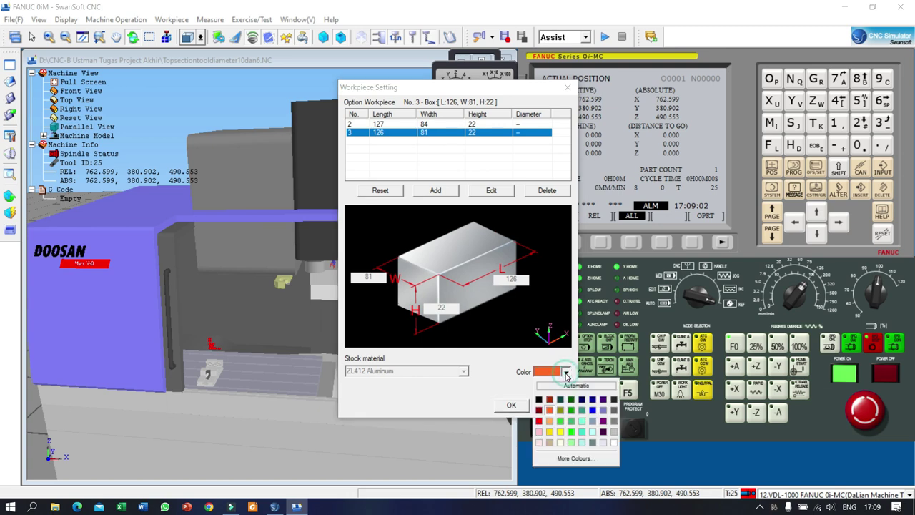
pyautogui.click(565, 373)
pyautogui.click(566, 373)
pyautogui.click(566, 373)
pyautogui.click(566, 372)
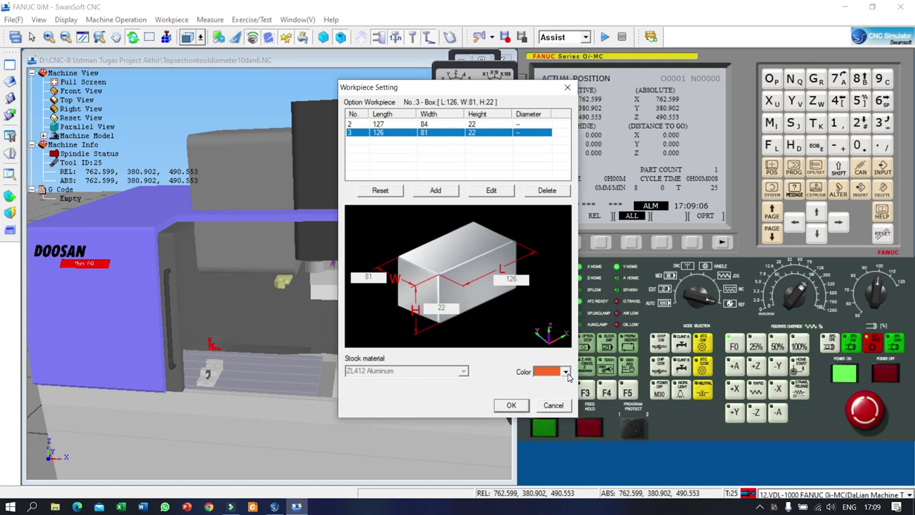
pyautogui.click(565, 372)
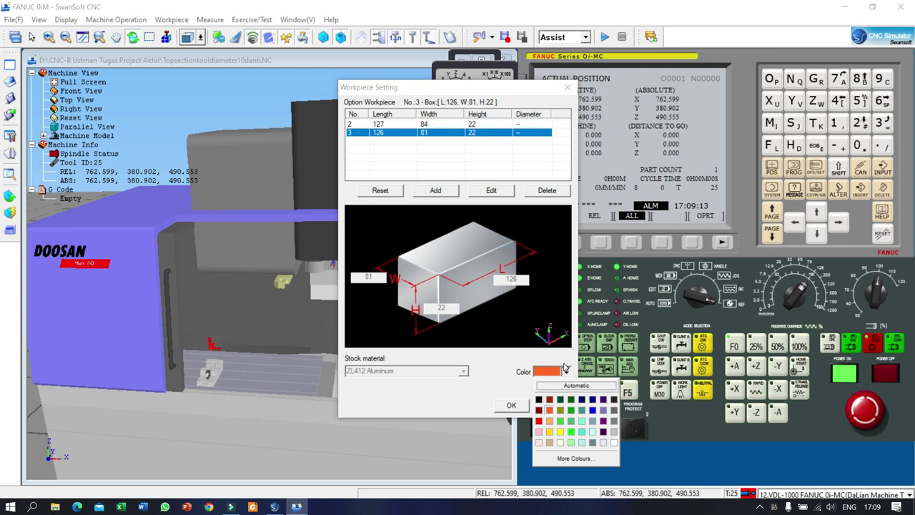
pyautogui.click(490, 377)
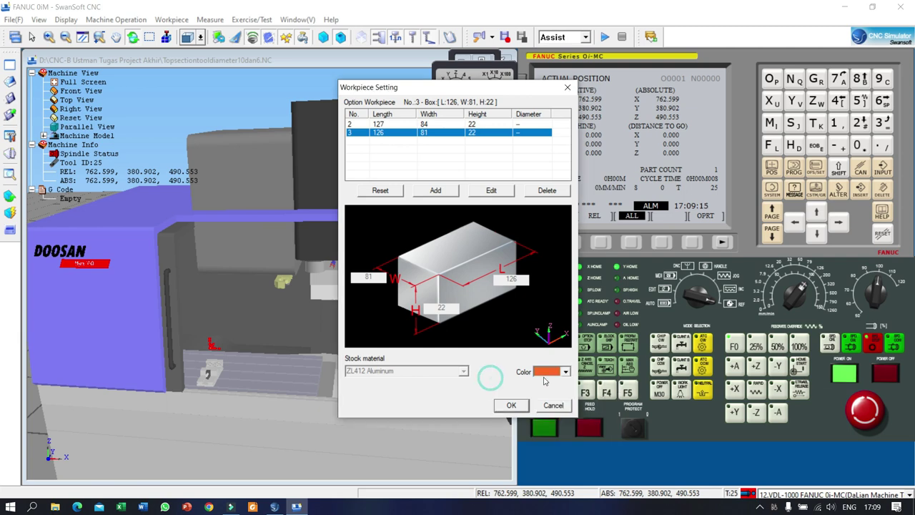
pyautogui.click(566, 371)
pyautogui.click(566, 372)
pyautogui.click(566, 371)
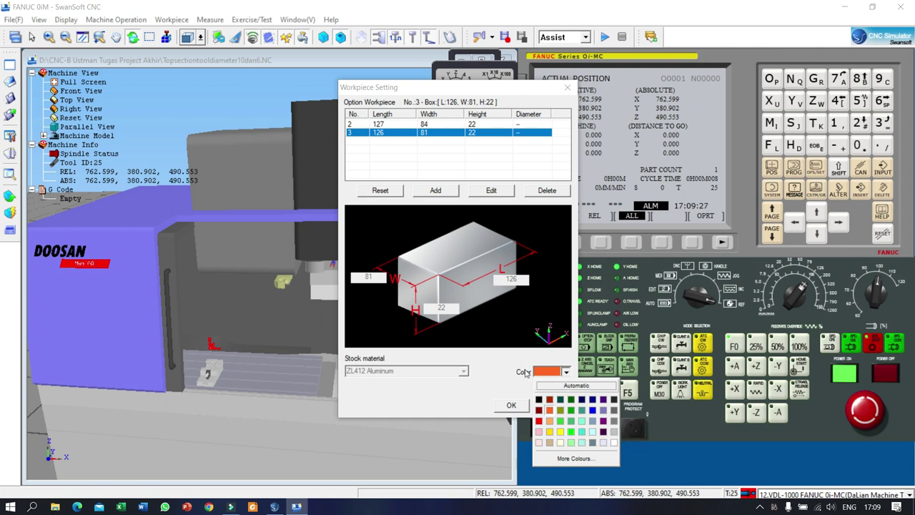
pyautogui.click(496, 372)
pyautogui.click(511, 405)
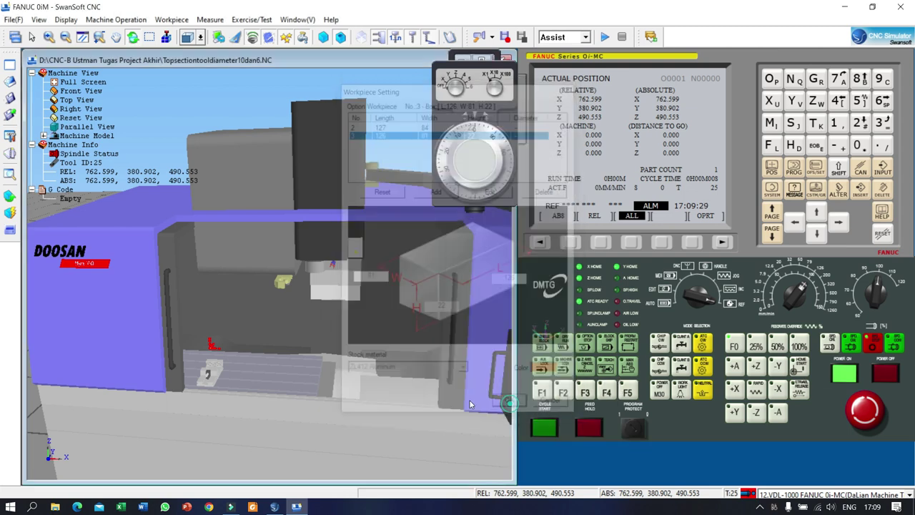
# Inspect how the workpiece sits between the vise jaws on the machine table
pyautogui.scroll(5, 224, 347)
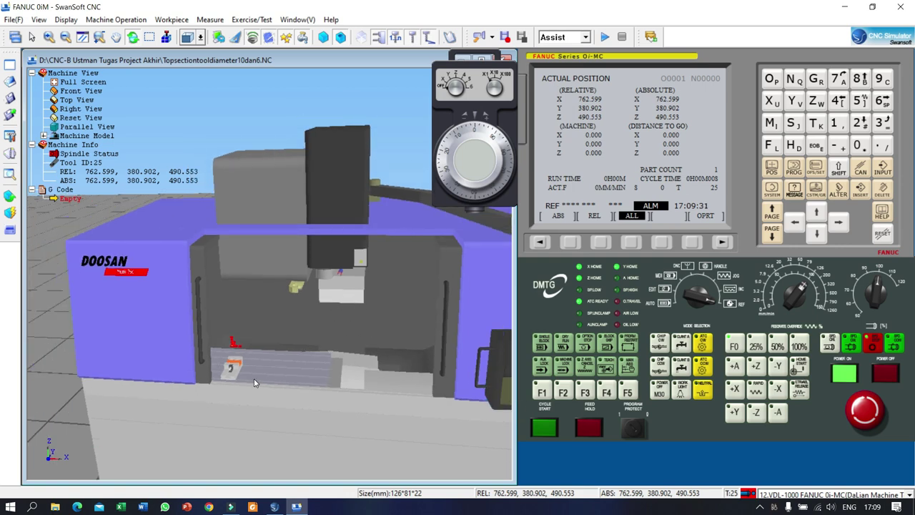
pyautogui.scroll(3, 225, 346)
pyautogui.moveTo(310, 388); pyautogui.dragTo(164, 433)
pyautogui.moveTo(280, 294); pyautogui.dragTo(357, 349)
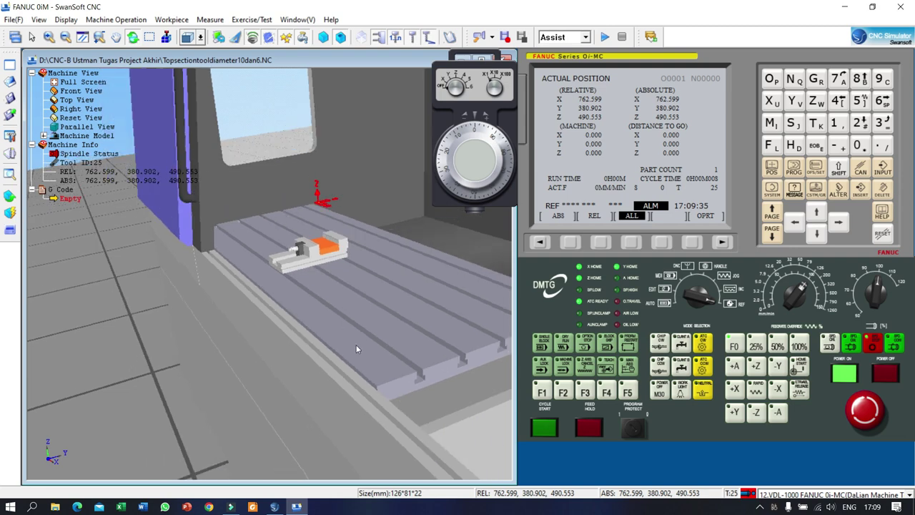
pyautogui.scroll(5, 347, 261)
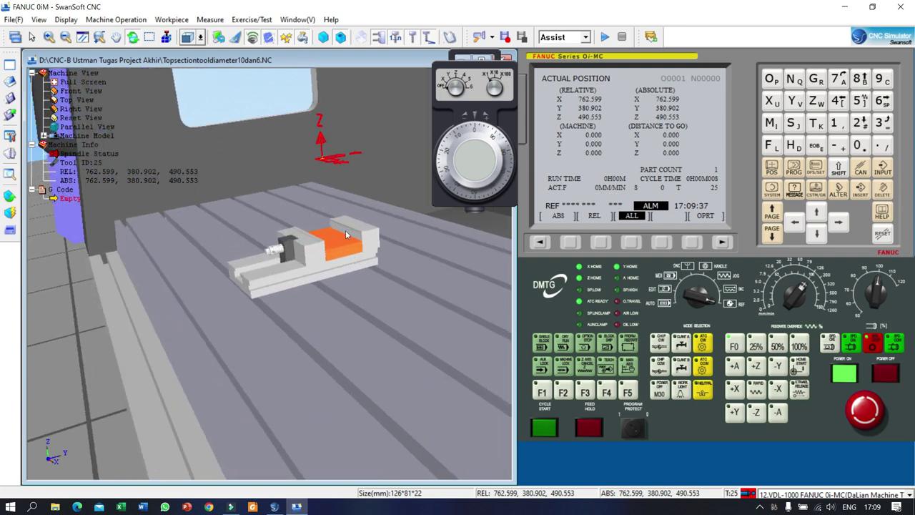
pyautogui.moveTo(354, 268)
pyautogui.mouseDown()
pyautogui.moveTo(370, 311)
pyautogui.moveTo(353, 276)
pyautogui.mouseUp()
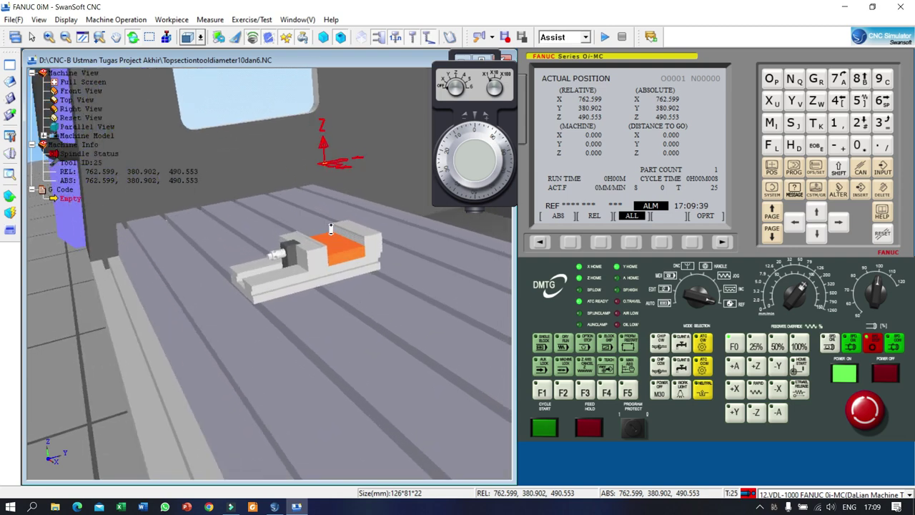
pyautogui.scroll(1, 331, 229)
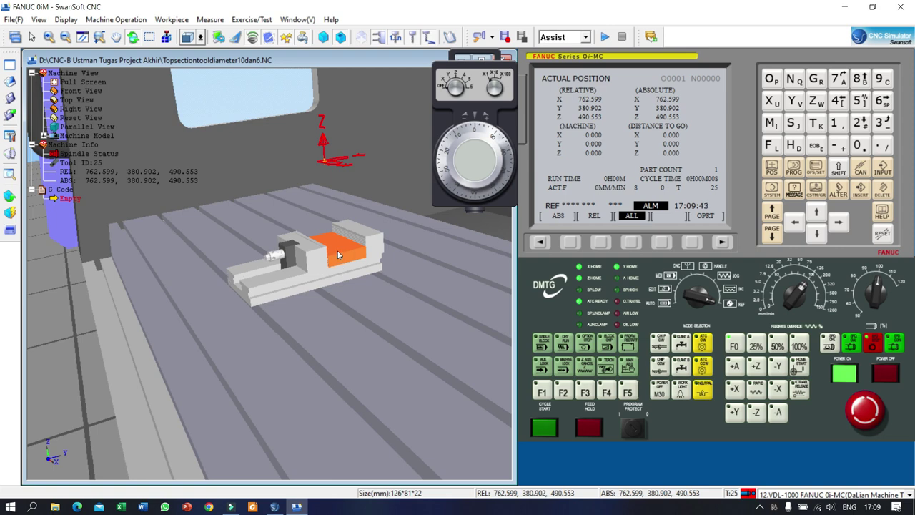
# Open the Workpiece Clamp settings and compare the step clamp, edge clamp and vise options
pyautogui.click(13, 198)
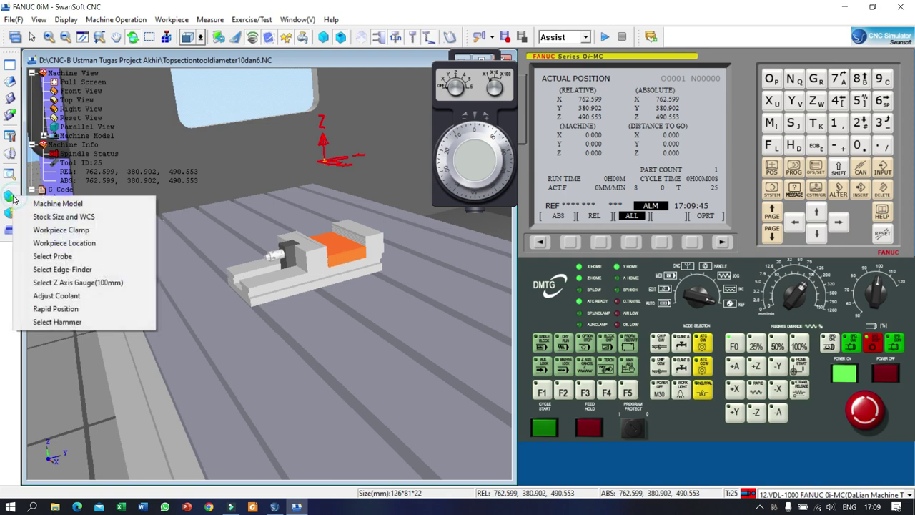
pyautogui.click(64, 229)
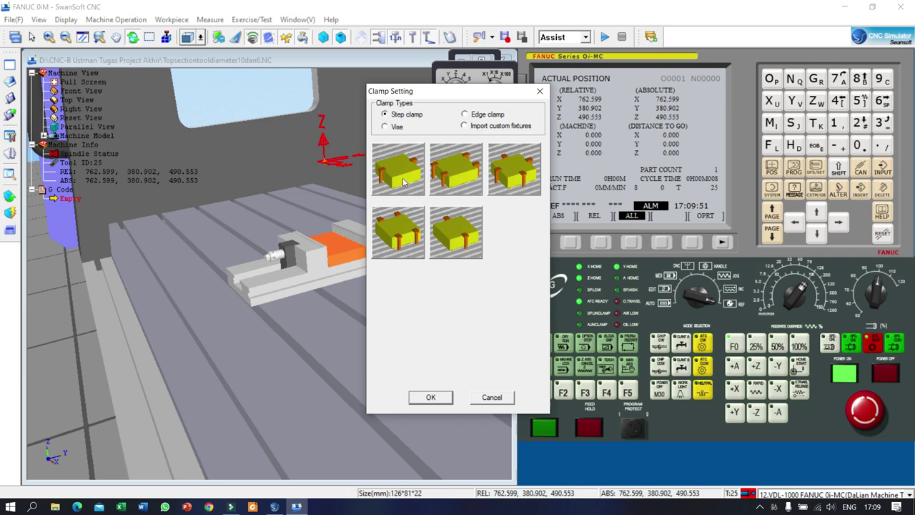
pyautogui.click(477, 115)
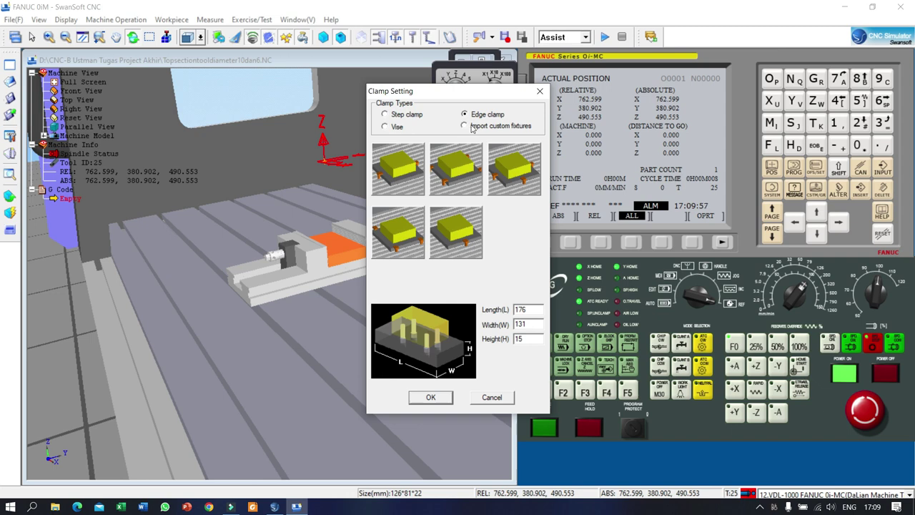
pyautogui.click(390, 117)
pyautogui.click(387, 127)
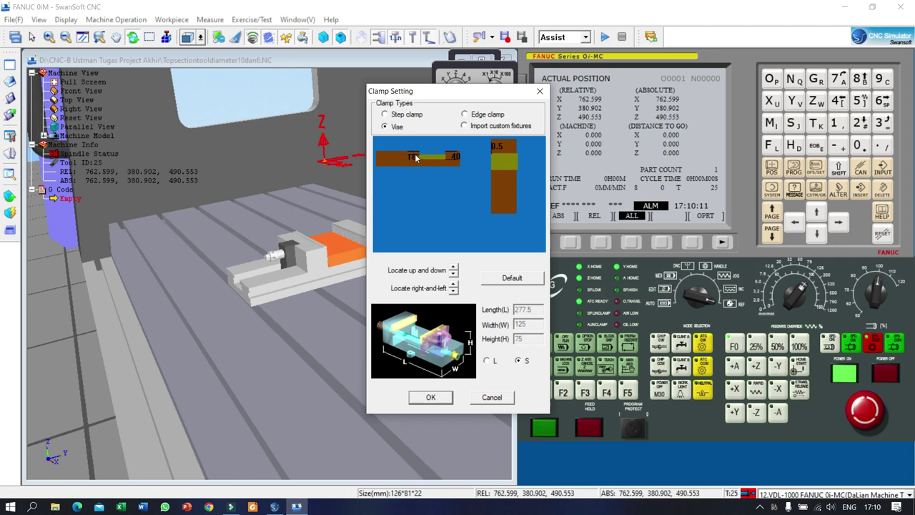
pyautogui.click(453, 269)
pyautogui.click(453, 268)
pyautogui.click(453, 268)
pyautogui.click(452, 269)
pyautogui.click(452, 269)
pyautogui.click(453, 269)
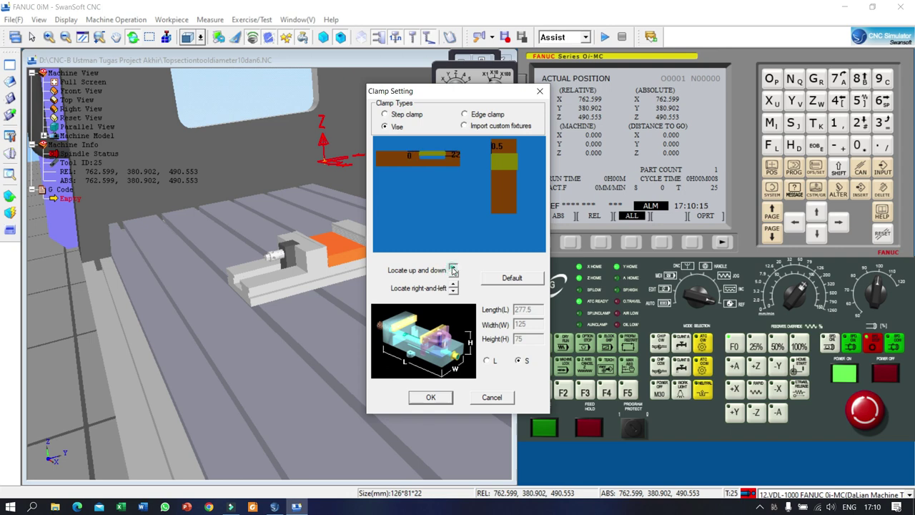
pyautogui.click(452, 269)
pyautogui.click(452, 270)
pyautogui.click(452, 269)
pyautogui.click(453, 270)
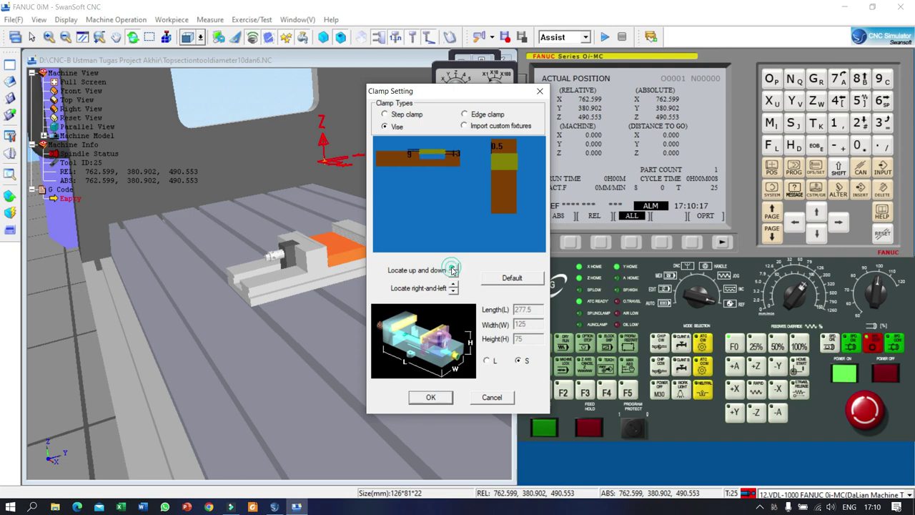
pyautogui.click(453, 270)
pyautogui.click(452, 270)
pyautogui.click(453, 270)
pyautogui.click(453, 273)
pyautogui.click(454, 269)
pyautogui.click(453, 269)
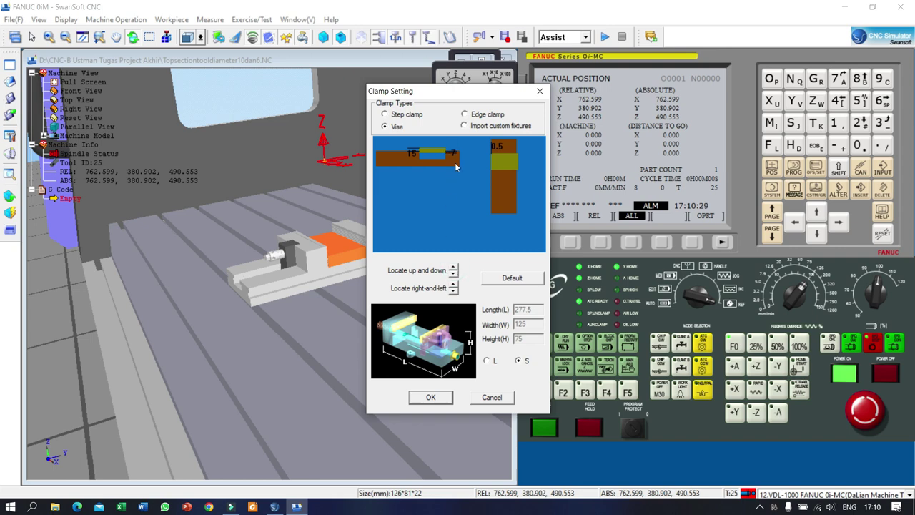
pyautogui.click(454, 269)
pyautogui.click(453, 269)
pyautogui.click(540, 91)
# Reopen the Stock Size and WCS settings and confirm the 126 × 81 × 22 workpiece as the stock
pyautogui.click(13, 199)
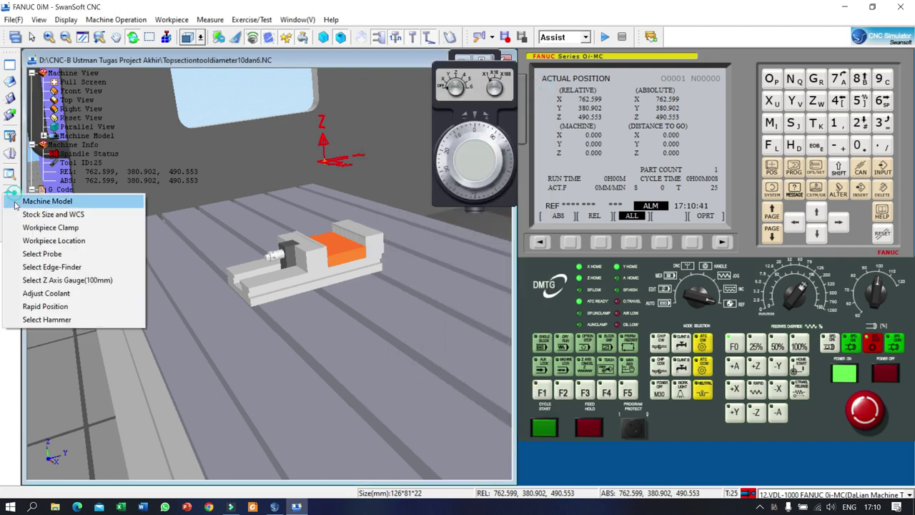
pyautogui.click(56, 215)
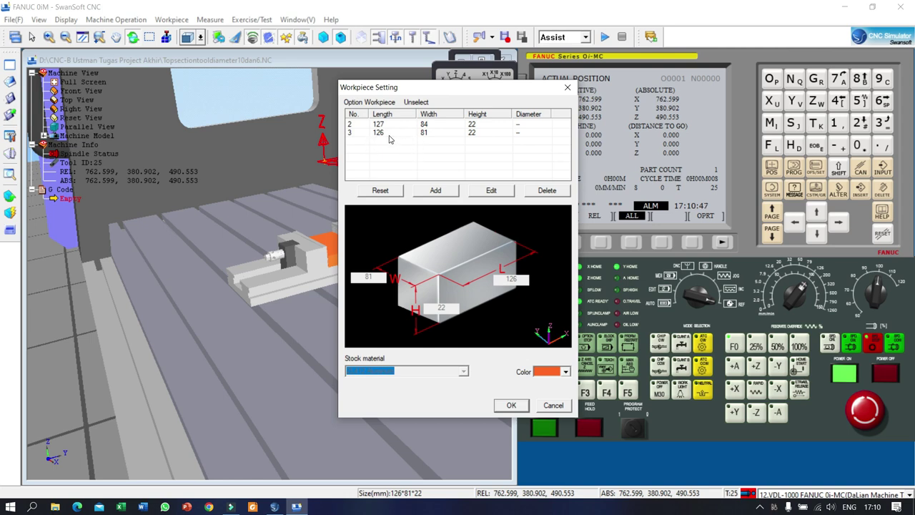
pyautogui.click(388, 134)
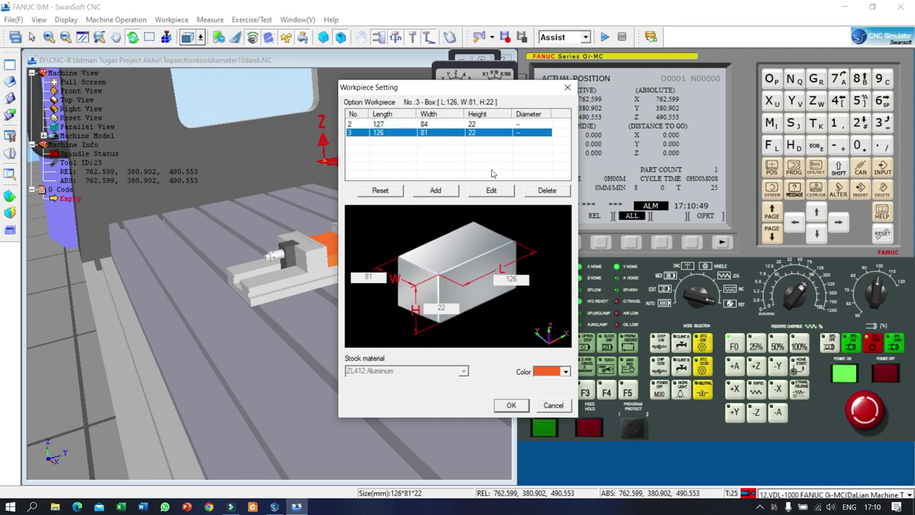
pyautogui.click(511, 405)
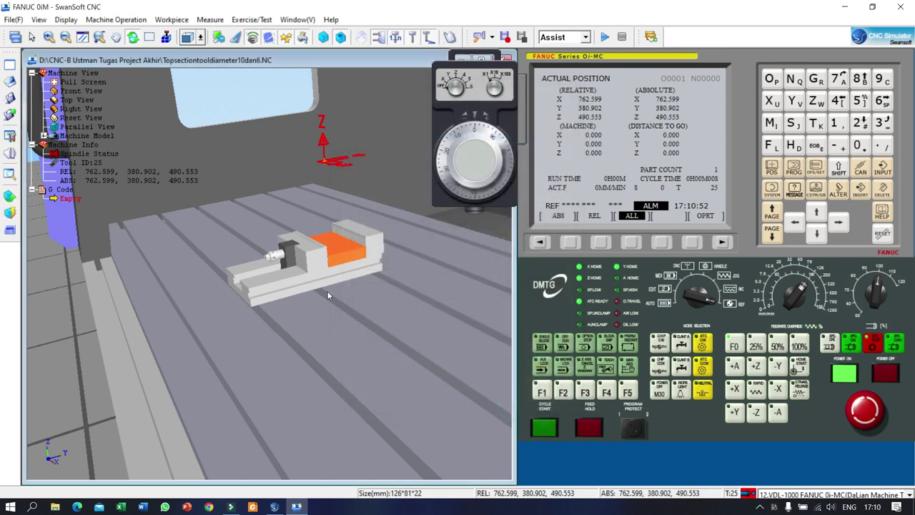
# Raise the workpiece in the vise so its upper part stands above the jaws, and check its position on the table
pyautogui.click(10, 195)
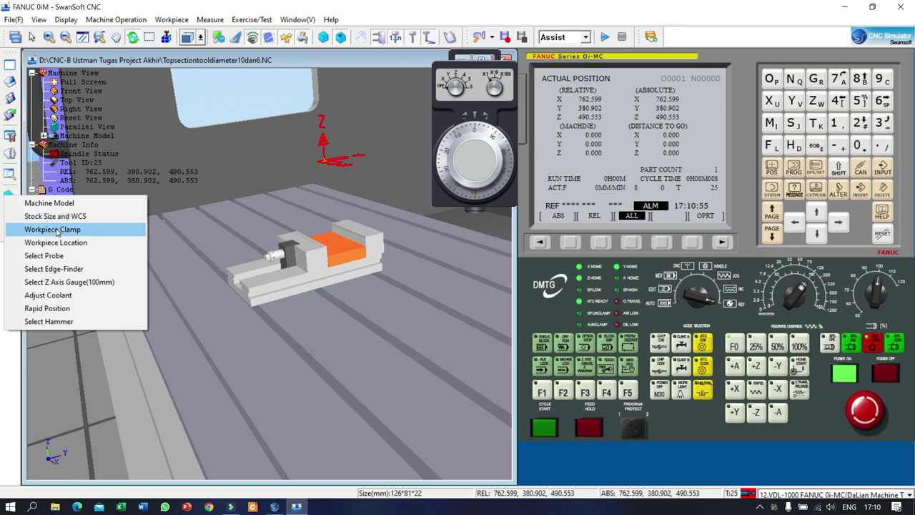
pyautogui.click(60, 228)
pyautogui.click(453, 269)
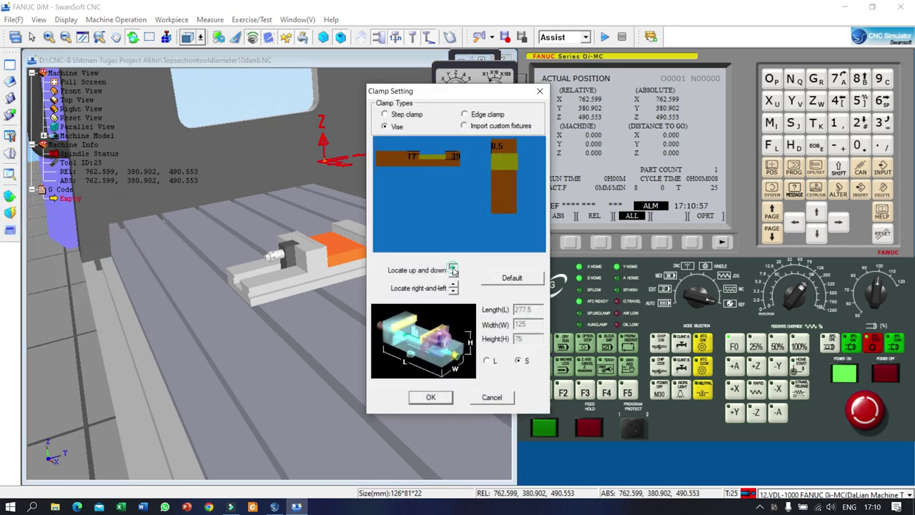
pyautogui.click(453, 269)
pyautogui.click(453, 269)
pyautogui.click(453, 269)
pyautogui.click(454, 269)
pyautogui.click(453, 269)
pyautogui.click(453, 268)
pyautogui.click(453, 269)
pyautogui.click(453, 270)
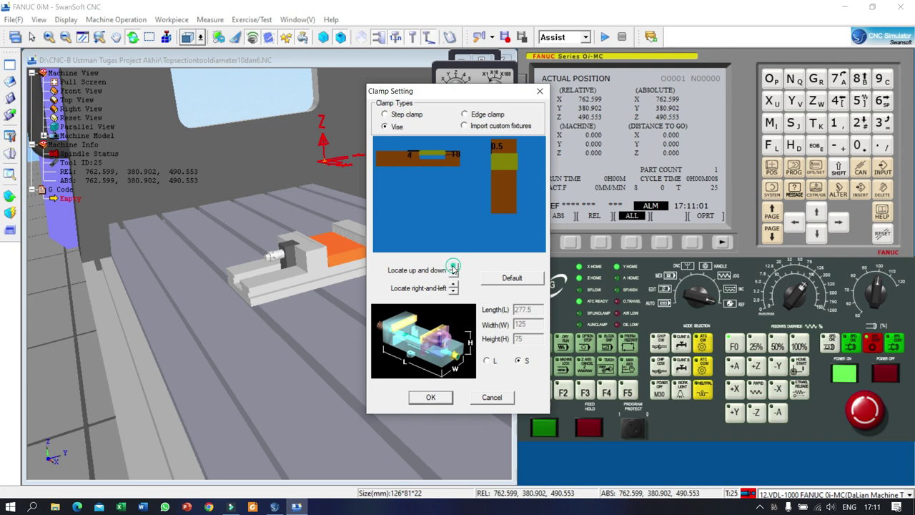
pyautogui.click(453, 269)
pyautogui.click(453, 269)
pyautogui.click(453, 270)
pyautogui.click(454, 270)
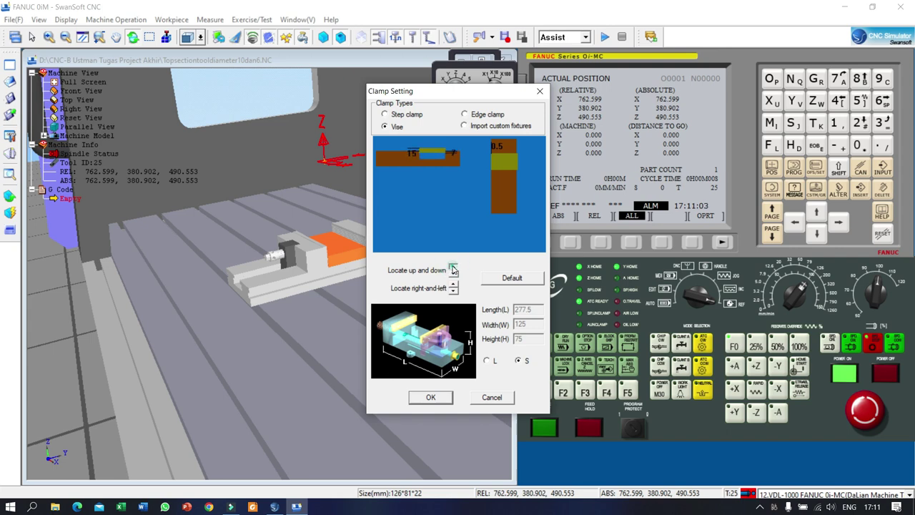
pyautogui.click(453, 270)
pyautogui.click(453, 270)
pyautogui.click(431, 397)
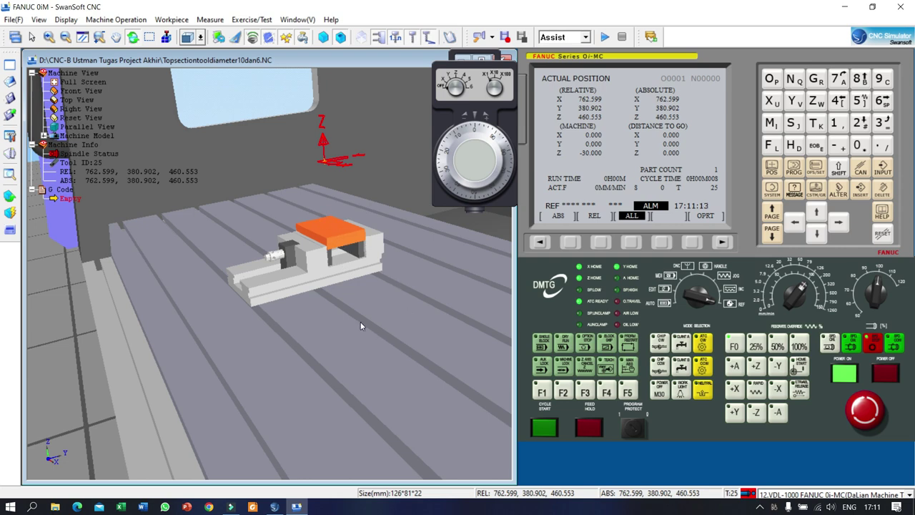
pyautogui.scroll(5, 327, 310)
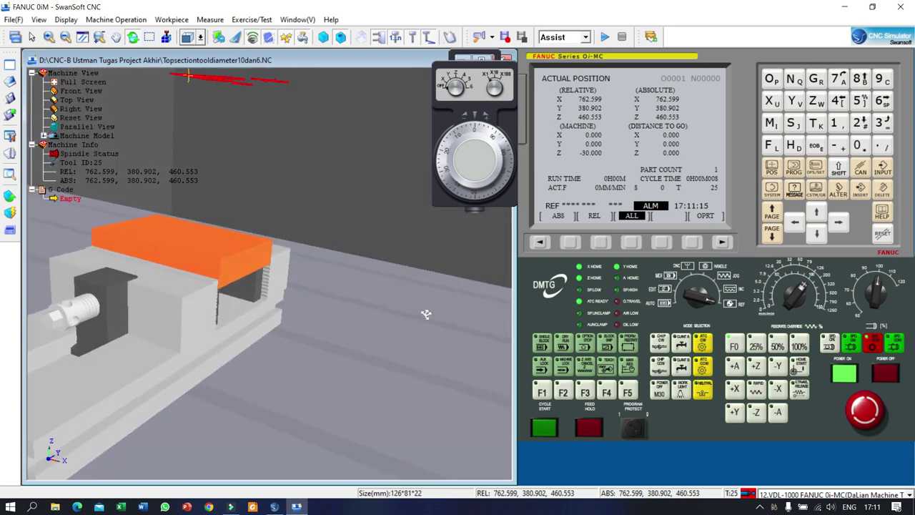
pyautogui.scroll(-5, 426, 314)
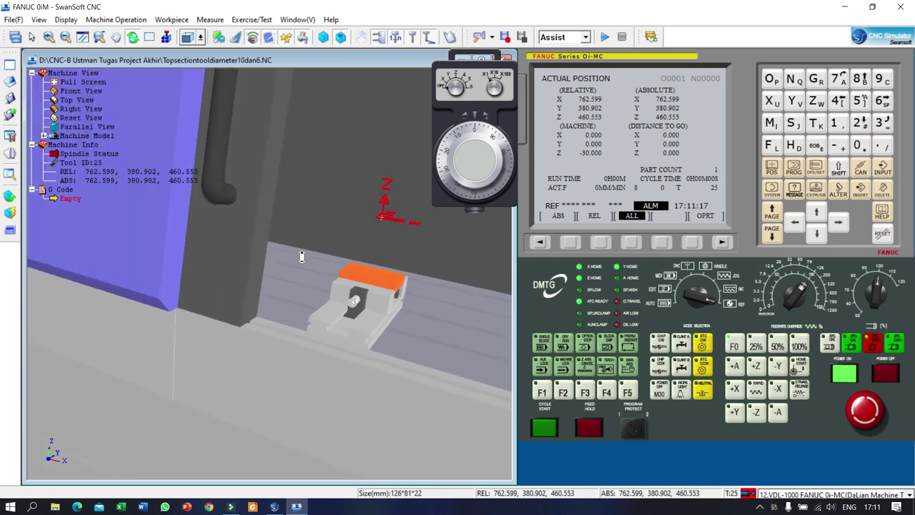
pyautogui.moveTo(302, 257); pyautogui.dragTo(424, 333)
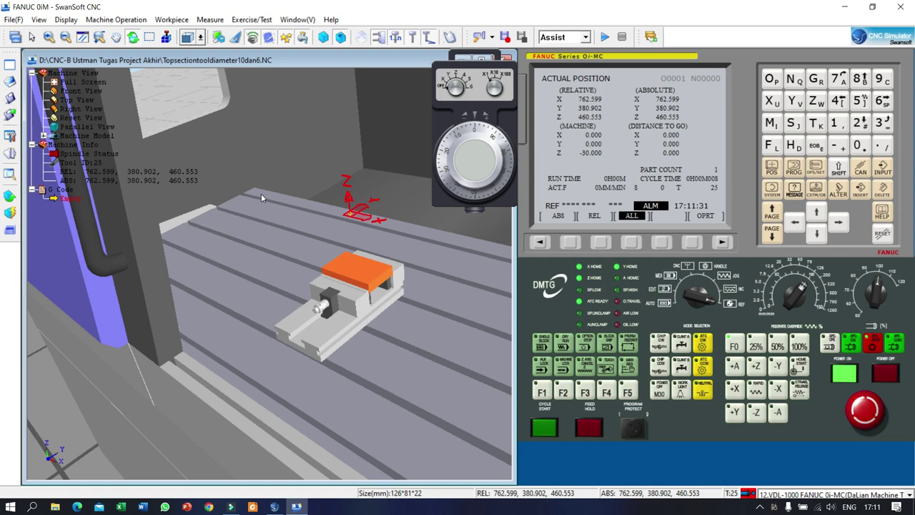
pyautogui.scroll(3, 381, 309)
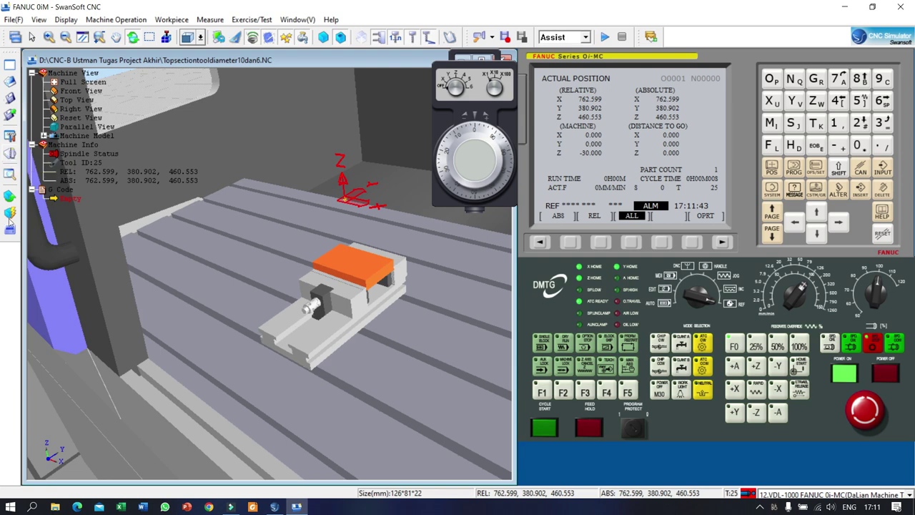
# Start a new tool in the tool management list and compare the available Keyway Mill and End Mill1 sizes
pyautogui.click(10, 155)
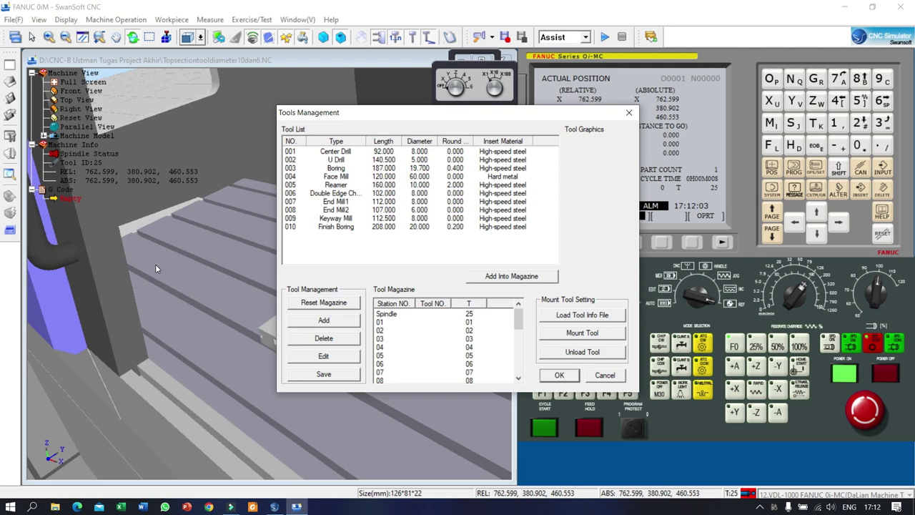
pyautogui.click(306, 321)
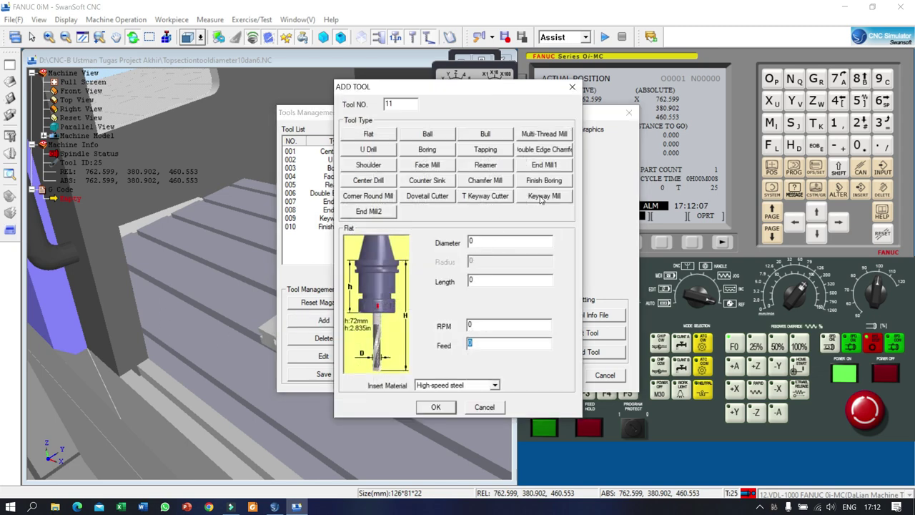
pyautogui.click(542, 198)
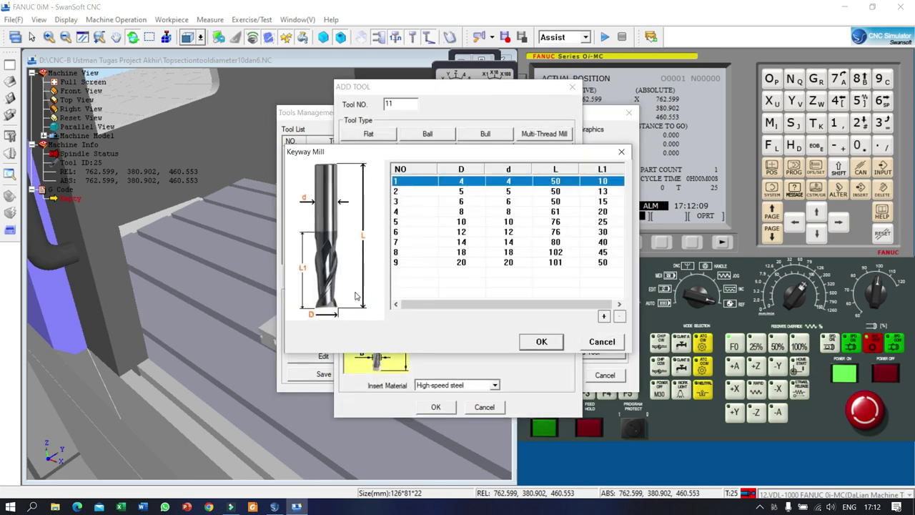
pyautogui.click(602, 341)
pyautogui.click(546, 169)
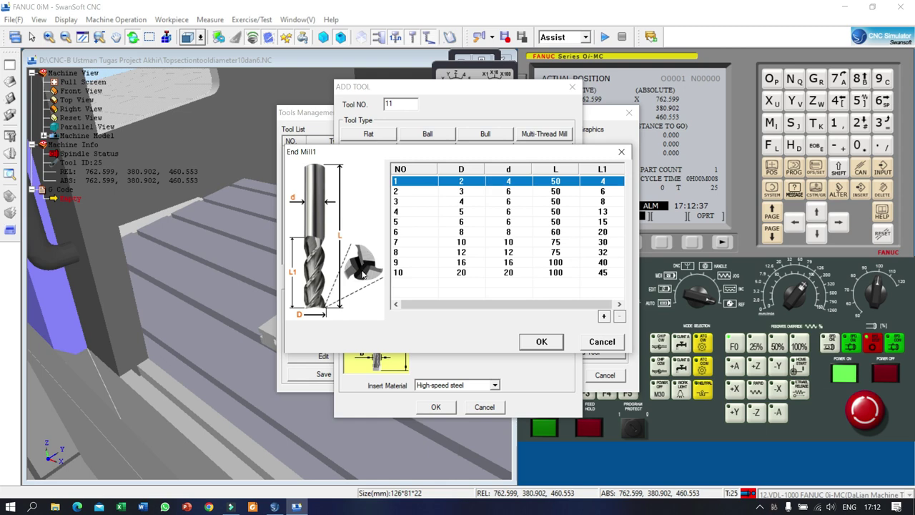
pyautogui.click(599, 343)
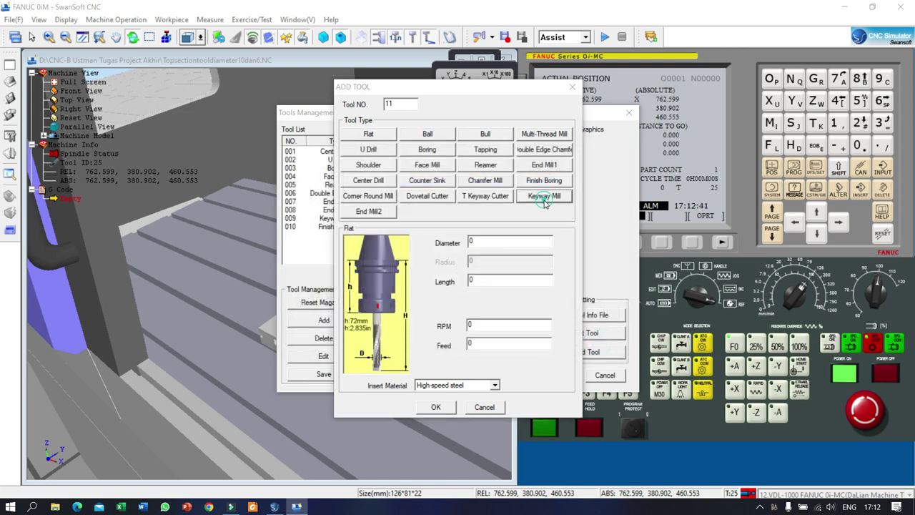
# Choose the 10 mm diameter keyway mill with 76 mm length as the geometry for tool 11
pyautogui.click(545, 196)
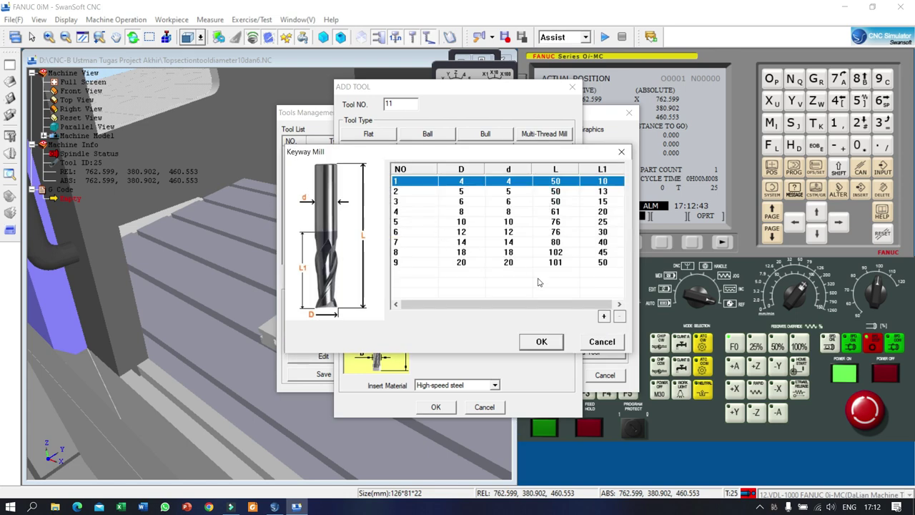
pyautogui.click(604, 316)
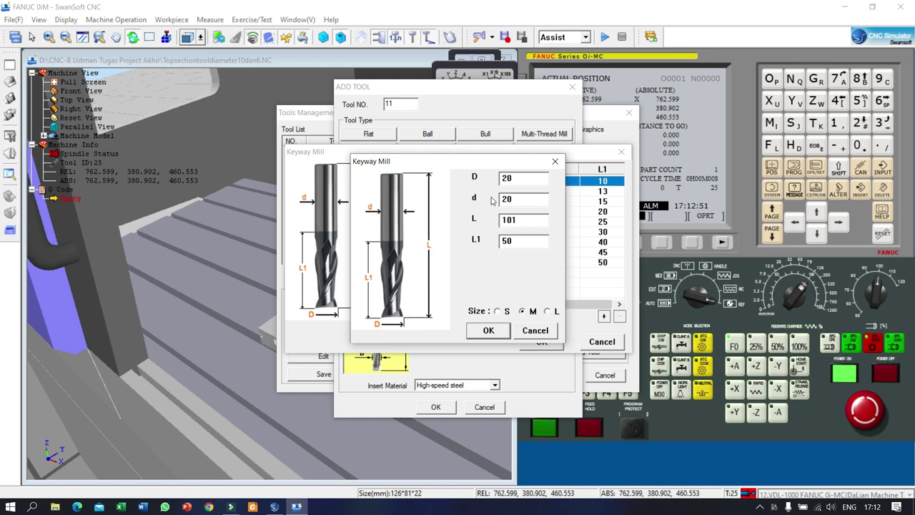
pyautogui.click(555, 160)
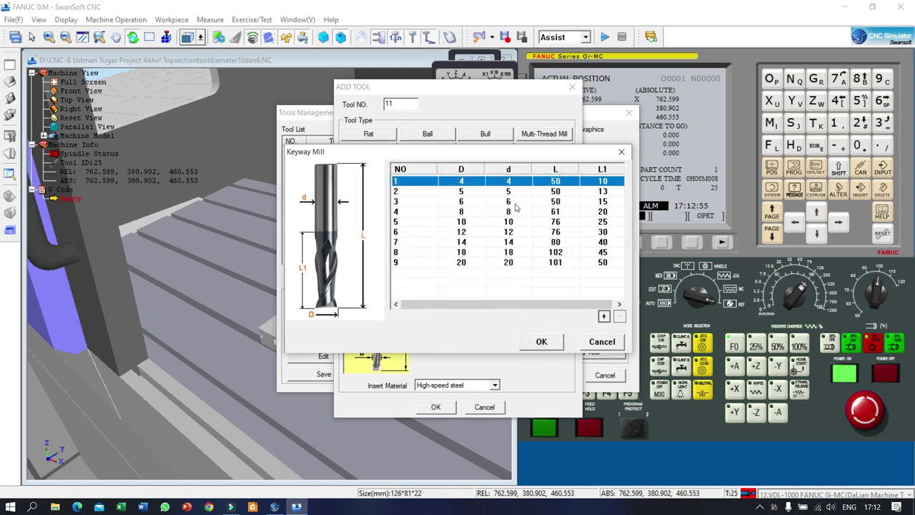
pyautogui.click(461, 223)
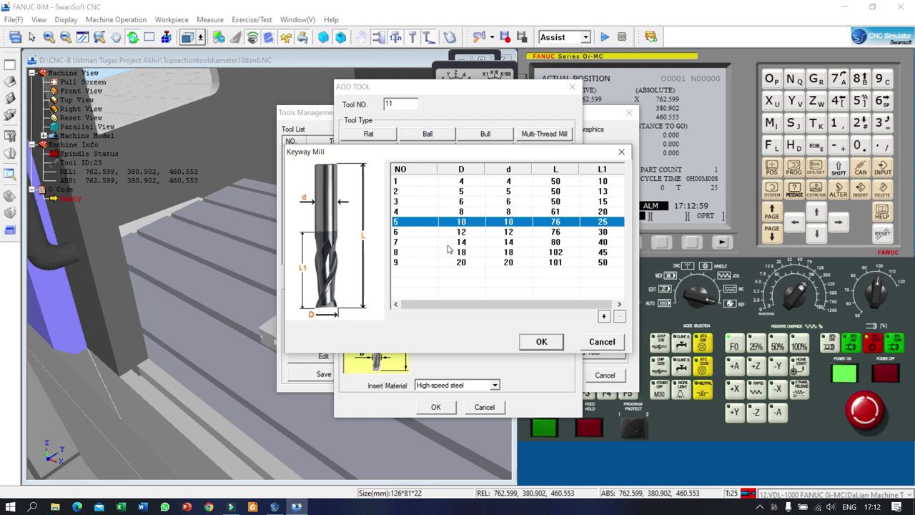
pyautogui.click(547, 341)
# Give tool 11 a speed of 4000 RPM, a feed of 800 and Hard metal as insert material, and add it to the tool list
pyautogui.doubleClick(502, 322)
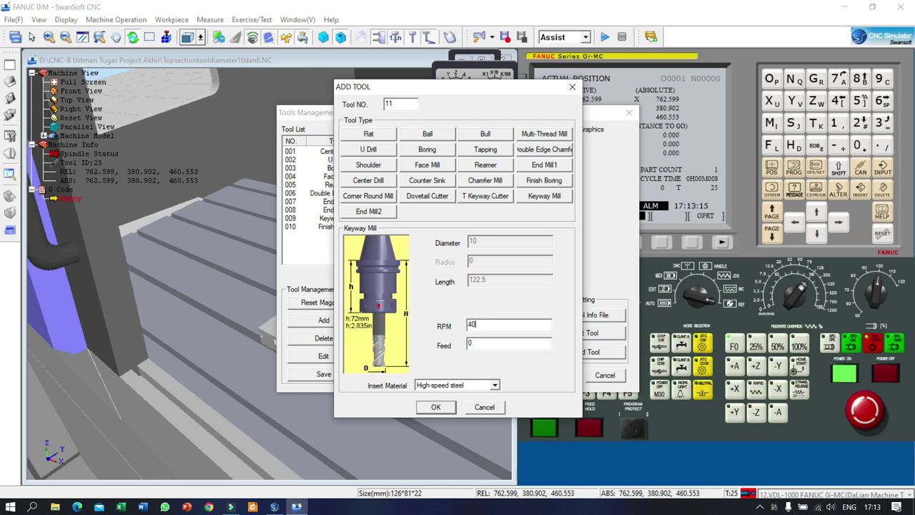
pyautogui.doubleClick(488, 343)
pyautogui.write('800')
pyautogui.click(494, 384)
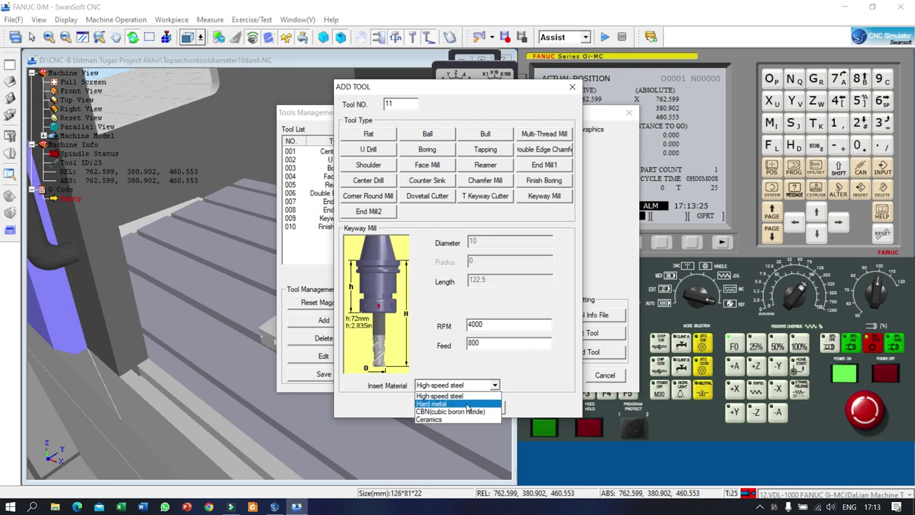
pyautogui.click(438, 403)
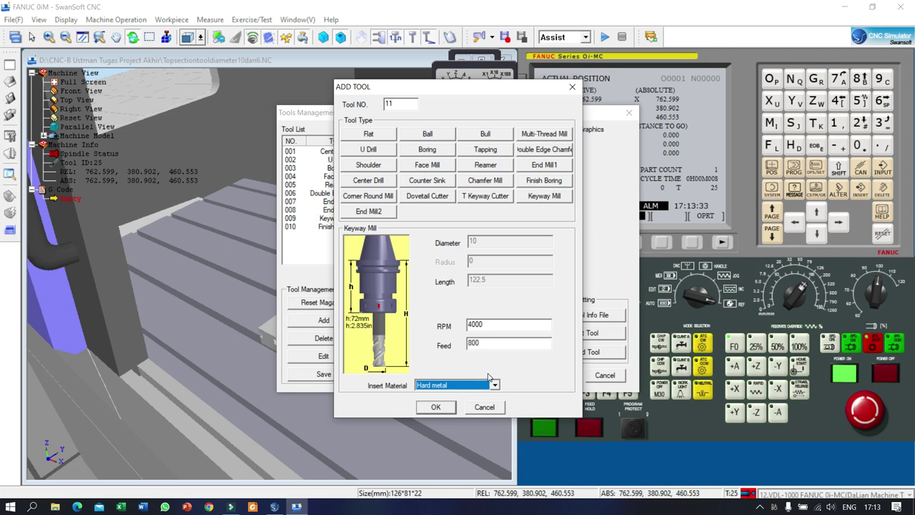
pyautogui.click(390, 104)
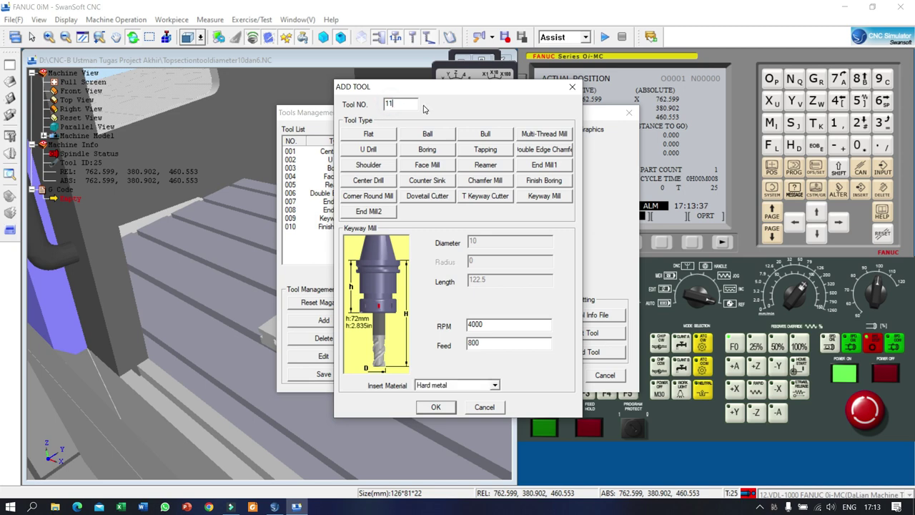
pyautogui.click(436, 408)
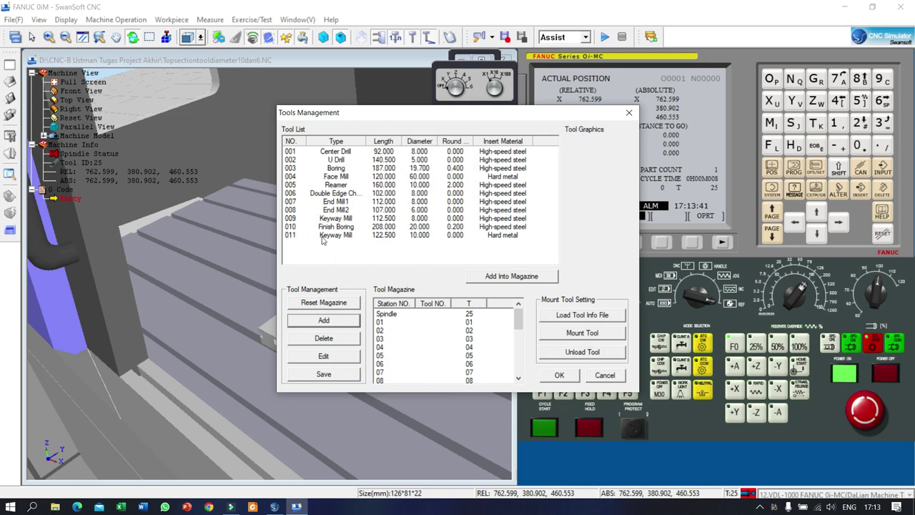
# Create tool 12 as a keyway mill of 6 mm diameter and 50 mm length
pyautogui.click(333, 323)
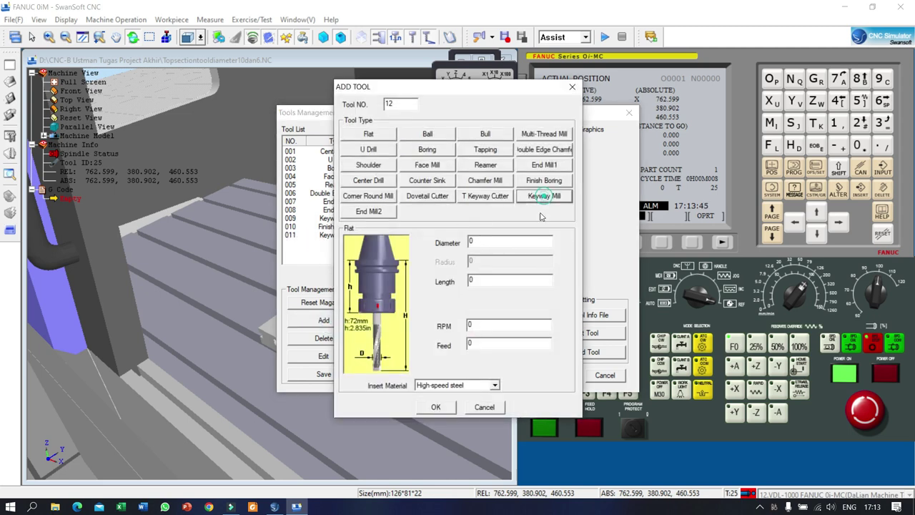
pyautogui.click(545, 196)
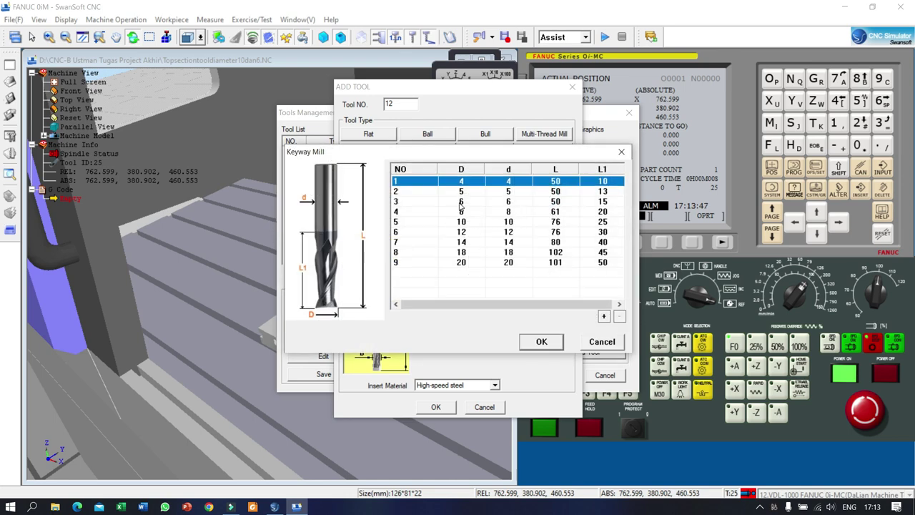
pyautogui.click(460, 202)
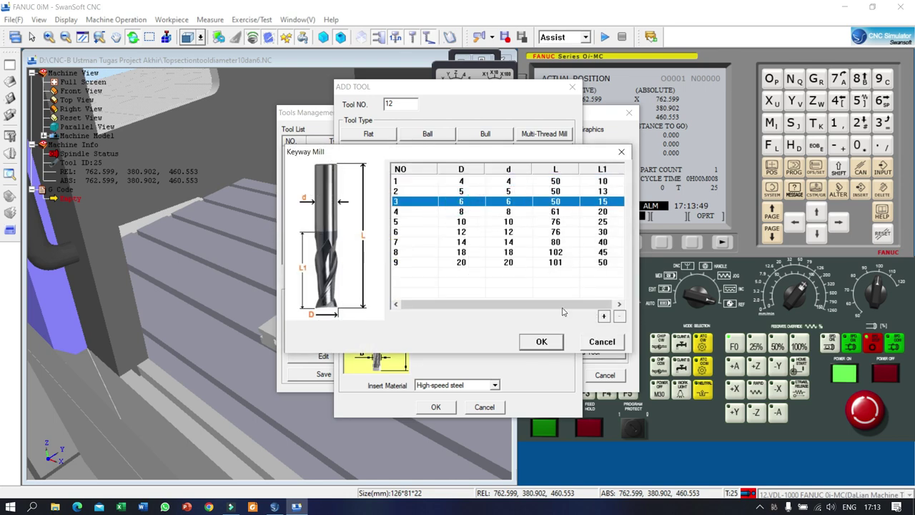
pyautogui.click(542, 342)
# Set tool 12 to 4000 RPM, feed 800 and Hard metal insert material, and add it to the tool list
pyautogui.doubleClick(477, 326)
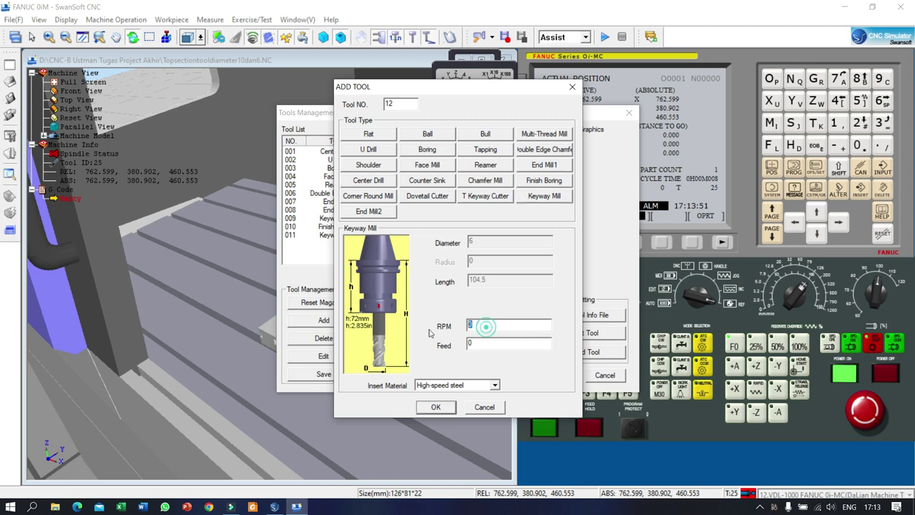
pyautogui.write('4000')
pyautogui.doubleClick(483, 345)
pyautogui.write('800')
pyautogui.click(491, 388)
pyautogui.click(438, 402)
pyautogui.click(435, 407)
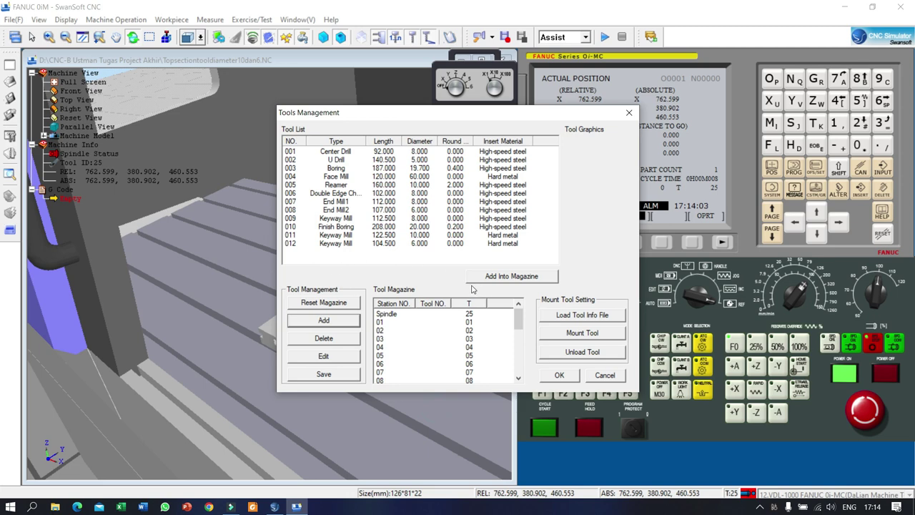
# Examine the machine's tool magazine carousel and its numbered stations through the side window, keeping the tool management settings clear of the model
pyautogui.moveTo(210, 283); pyautogui.dragTo(215, 354, button='middle')
pyautogui.scroll(-5, 243, 408)
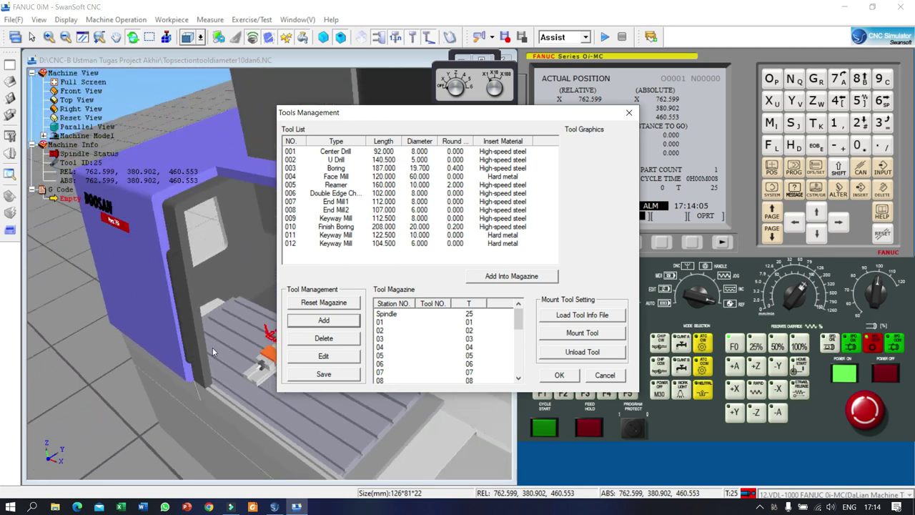
pyautogui.moveTo(181, 269); pyautogui.dragTo(246, 213)
pyautogui.scroll(3, 245, 220)
pyautogui.moveTo(365, 115); pyautogui.dragTo(586, 83)
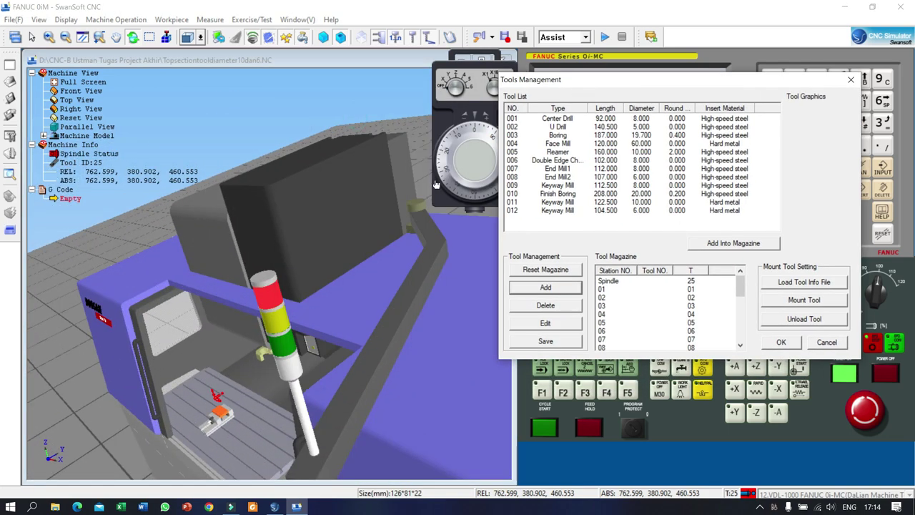
pyautogui.moveTo(267, 293); pyautogui.dragTo(405, 251)
pyautogui.moveTo(250, 250); pyautogui.dragTo(313, 274)
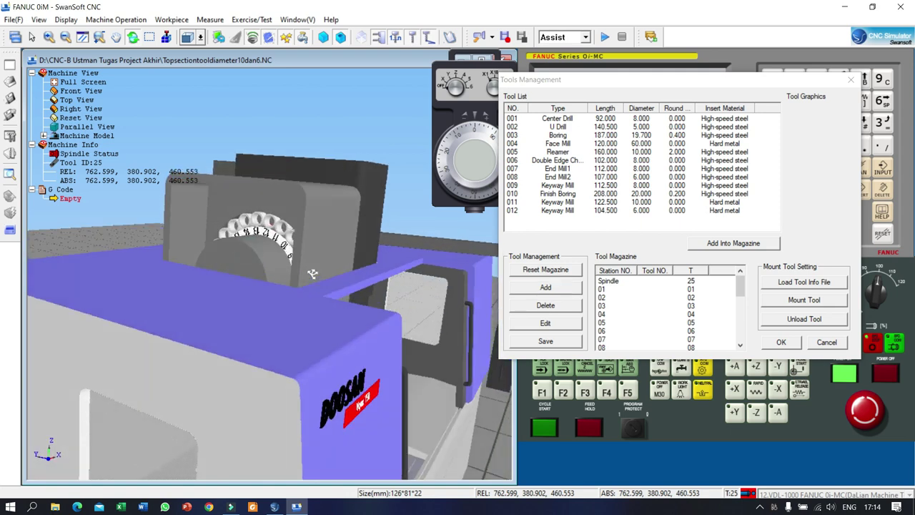
pyautogui.scroll(5, 322, 271)
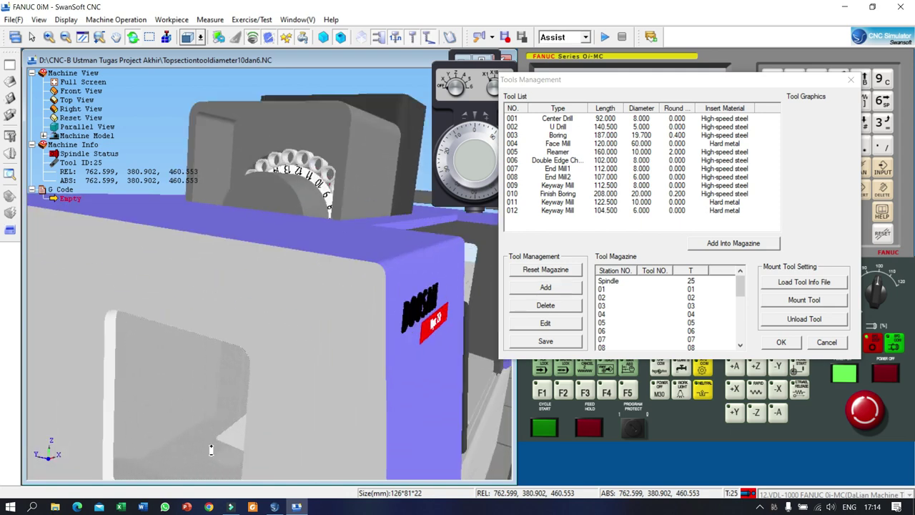
pyautogui.scroll(-3, 232, 368)
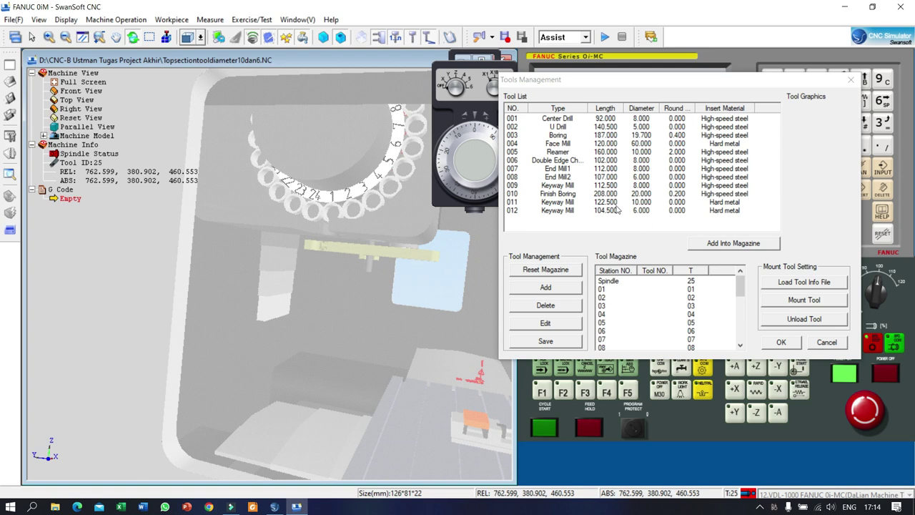
# Load the 10 mm keyway mill into Tool Station 1 and the 6 mm keyway mill into Tool Station 2, and confirm
pyautogui.click(551, 205)
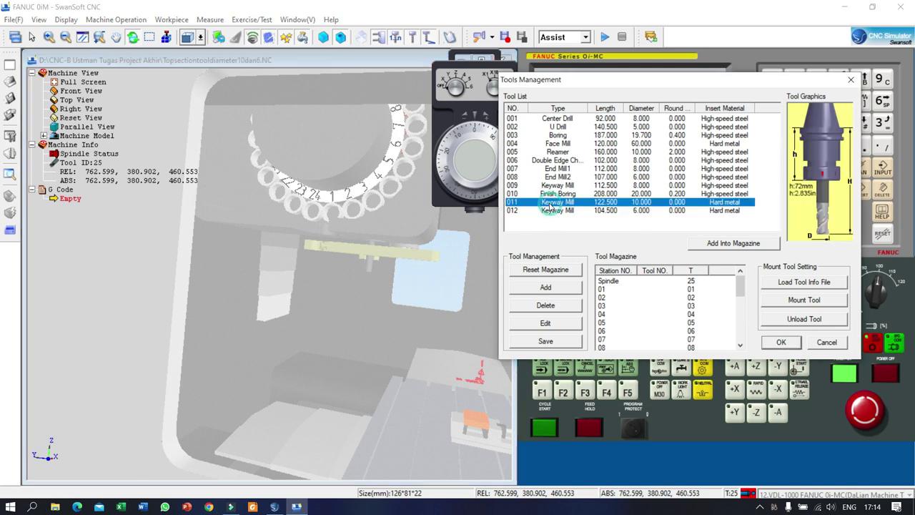
pyautogui.click(722, 247)
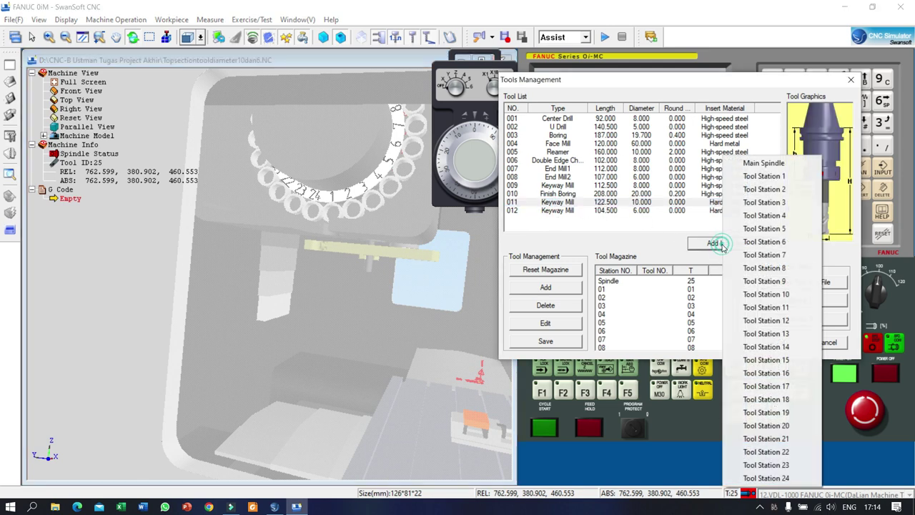
pyautogui.click(771, 176)
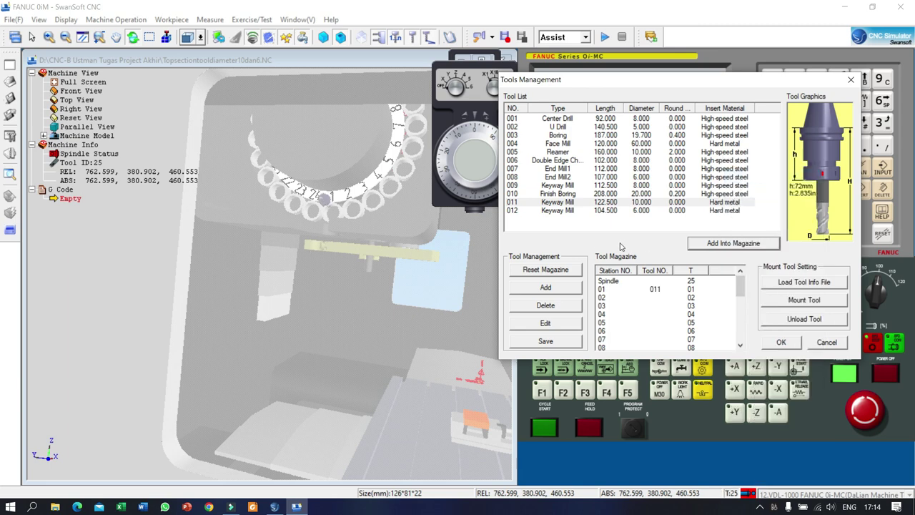
pyautogui.click(558, 211)
pyautogui.click(711, 245)
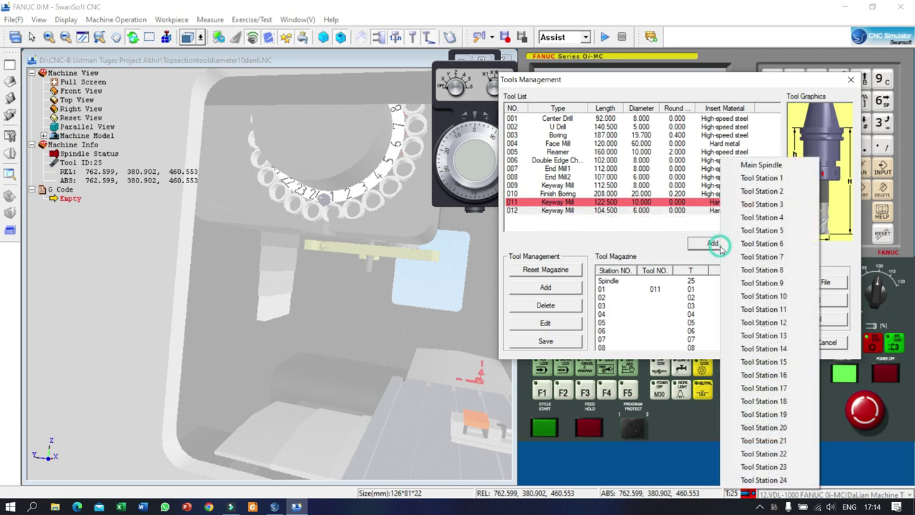
pyautogui.click(762, 191)
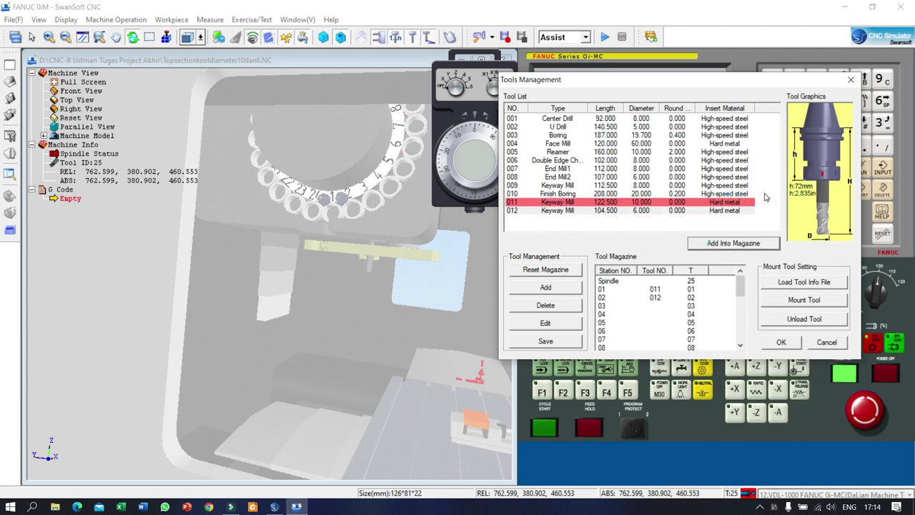
pyautogui.click(782, 343)
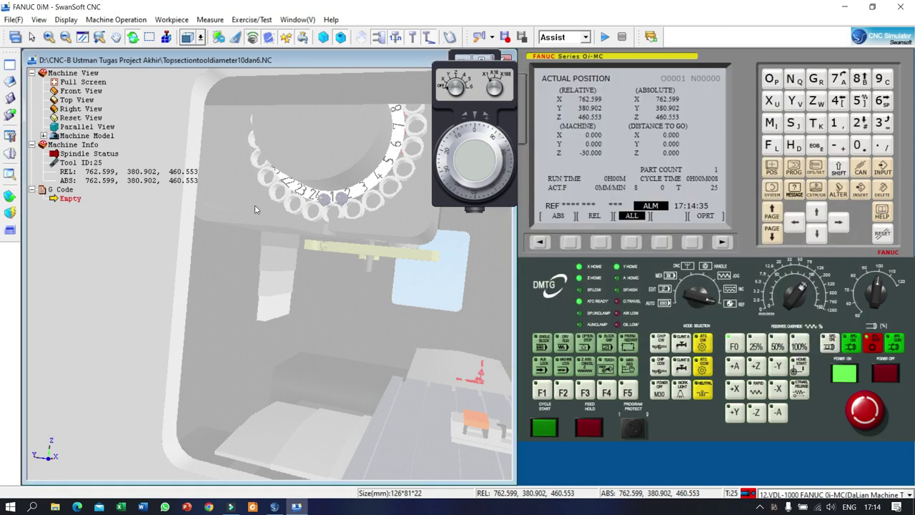
# Inspect the spindle and tool changer from the front of the machine, and recheck the tool magazine assignments
pyautogui.scroll(-8, 341, 219)
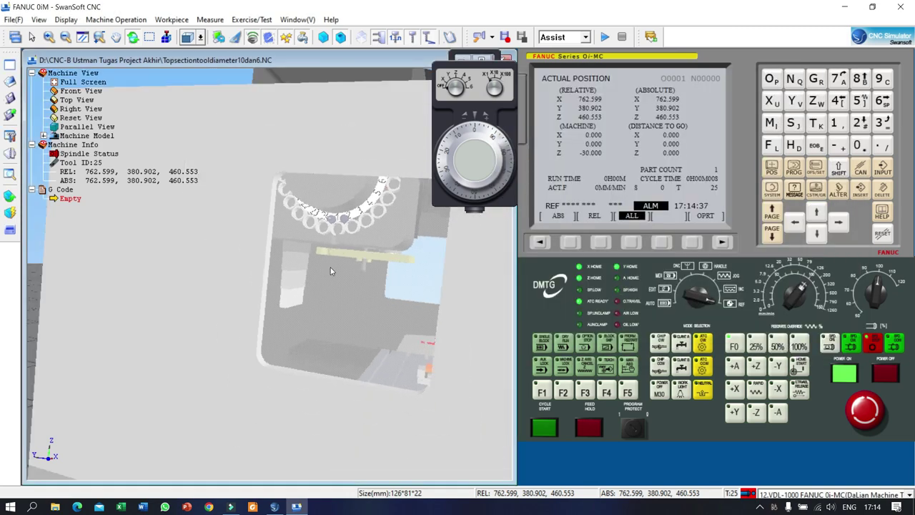
pyautogui.moveTo(428, 357); pyautogui.dragTo(357, 301)
pyautogui.scroll(8, 357, 300)
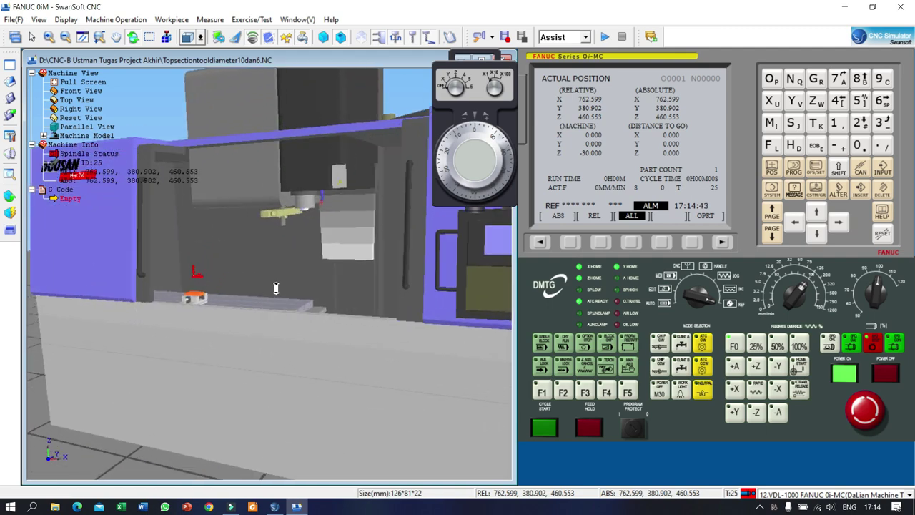
pyautogui.moveTo(288, 283); pyautogui.dragTo(297, 220)
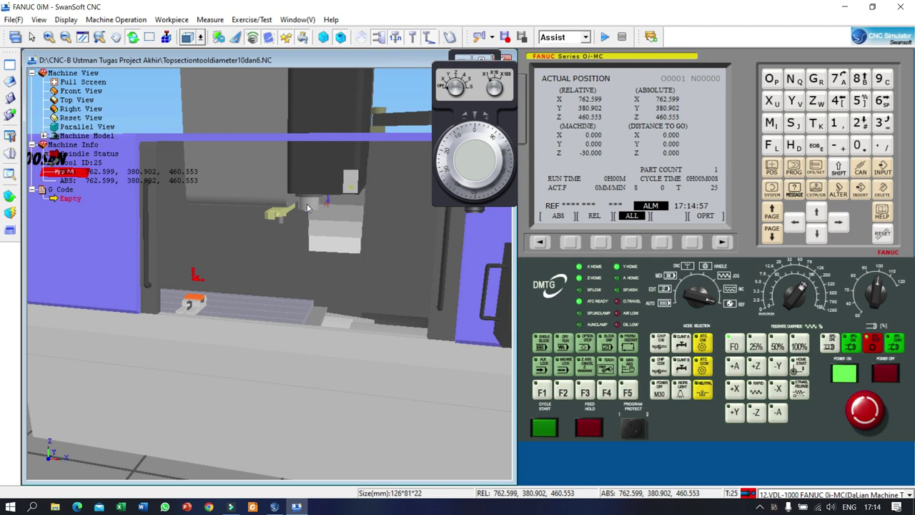
pyautogui.click(11, 171)
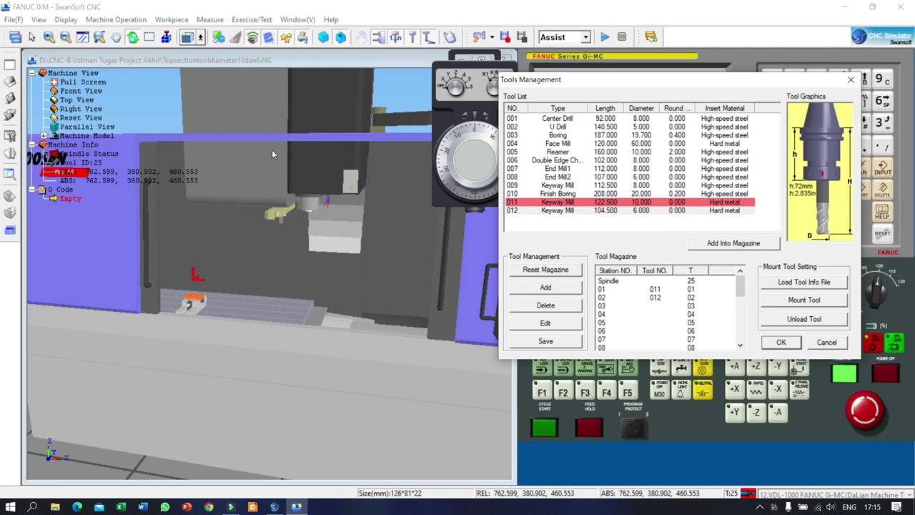
pyautogui.click(849, 81)
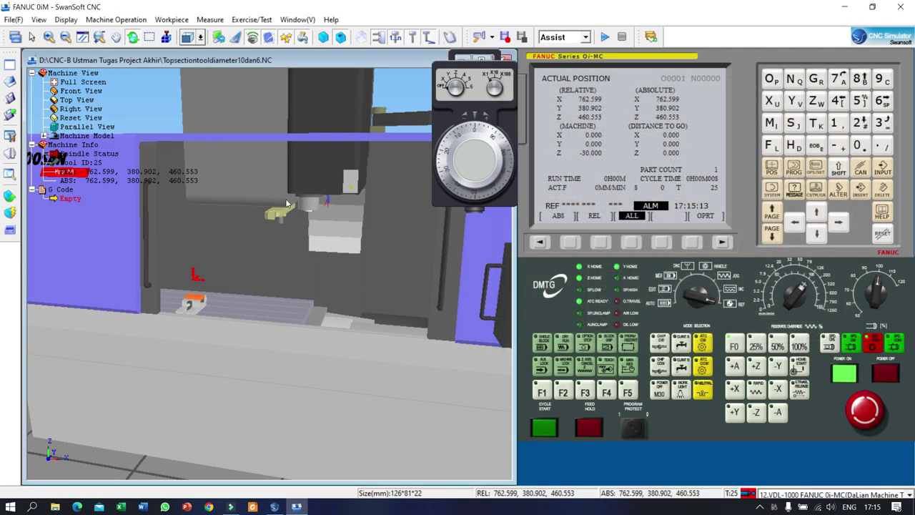
# Switch the controller from reference mode to MDI mode and display the MDI program page
pyautogui.click(674, 283)
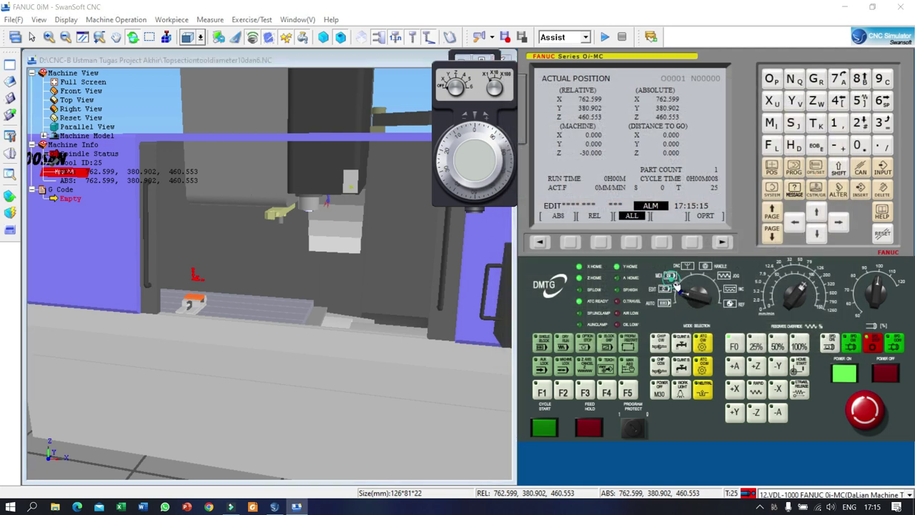
pyautogui.click(675, 283)
pyautogui.click(685, 294)
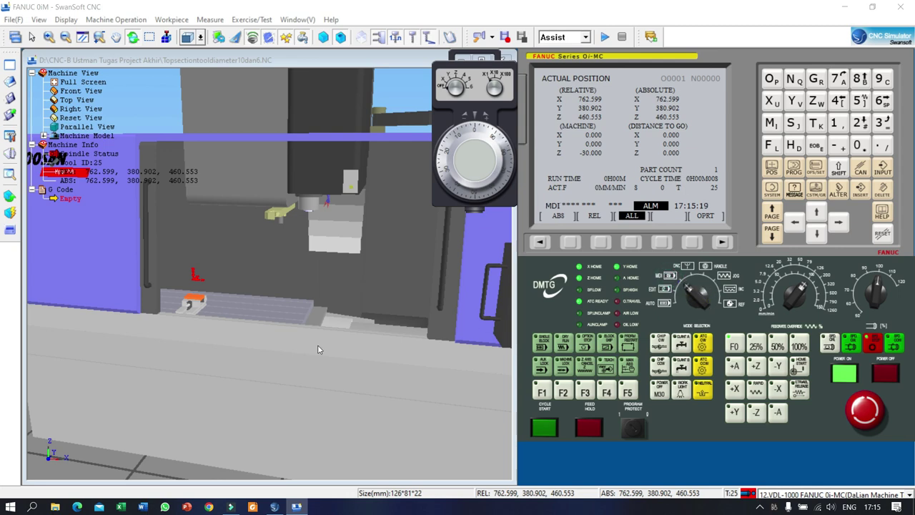
pyautogui.moveTo(317, 344); pyautogui.dragTo(363, 287)
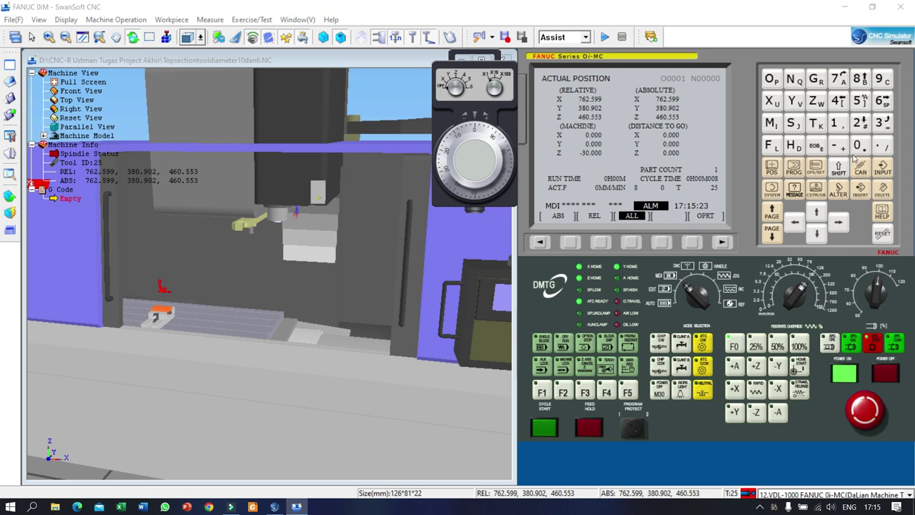
pyautogui.click(795, 169)
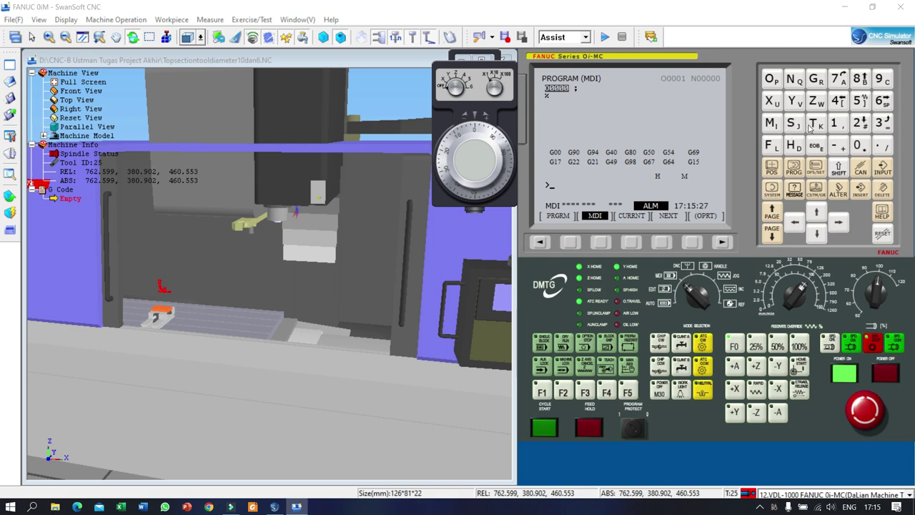
# Enter the MDI block M06 T1; and run it to load tool 1 into the spindle
pyautogui.click(782, 126)
pyautogui.click(861, 148)
pyautogui.click(881, 111)
pyautogui.click(816, 124)
pyautogui.click(817, 149)
pyautogui.click(858, 193)
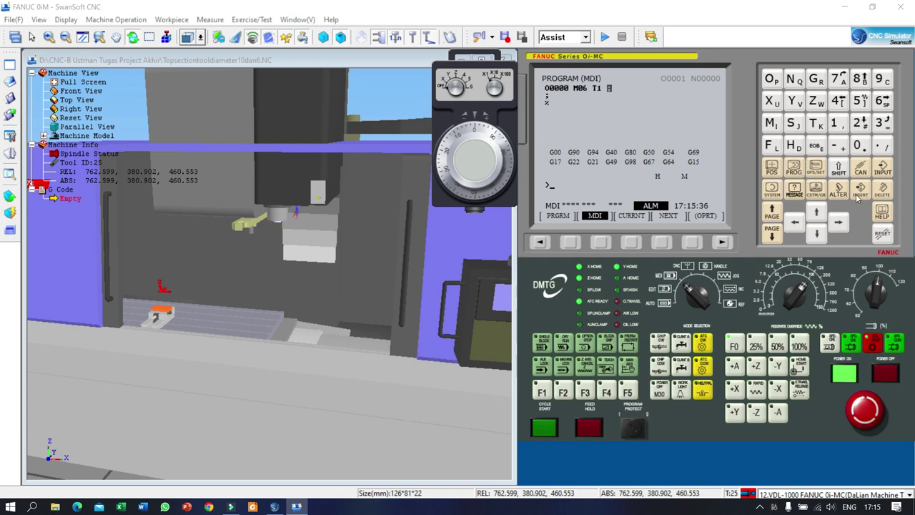
pyautogui.click(543, 428)
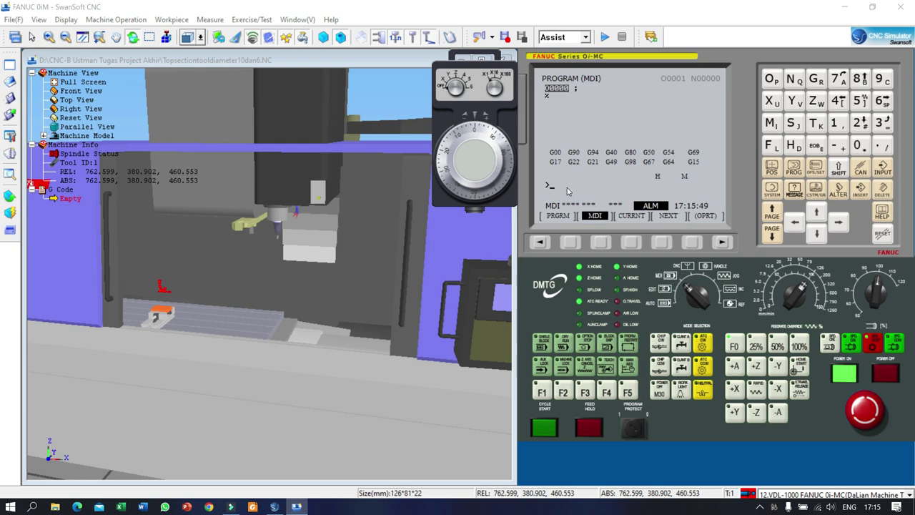
# Enter the MDI block M3 S1000; and run it to start the spindle clockwise at 1000 RPM
pyautogui.click(772, 123)
pyautogui.click(881, 123)
pyautogui.click(794, 125)
pyautogui.click(834, 125)
pyautogui.click(860, 146)
pyautogui.click(860, 145)
pyautogui.click(860, 145)
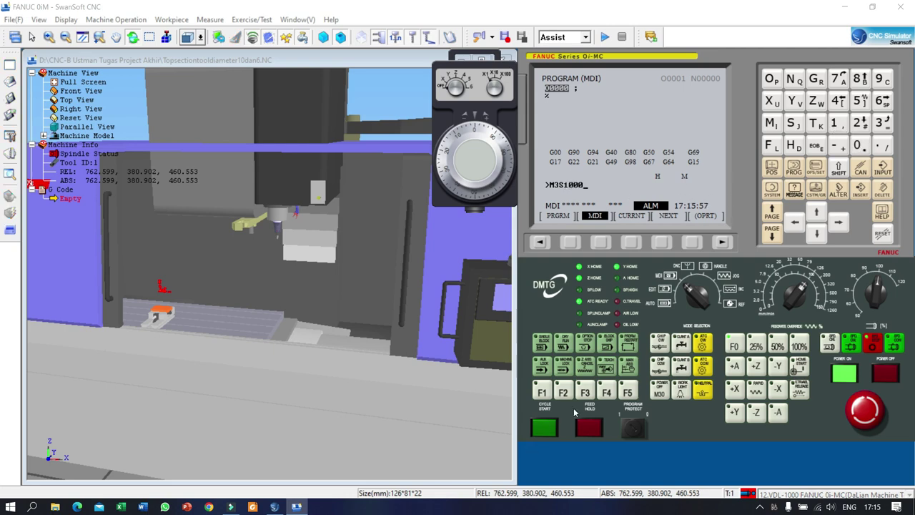
pyautogui.scroll(1, 288, 235)
pyautogui.scroll(3, 288, 234)
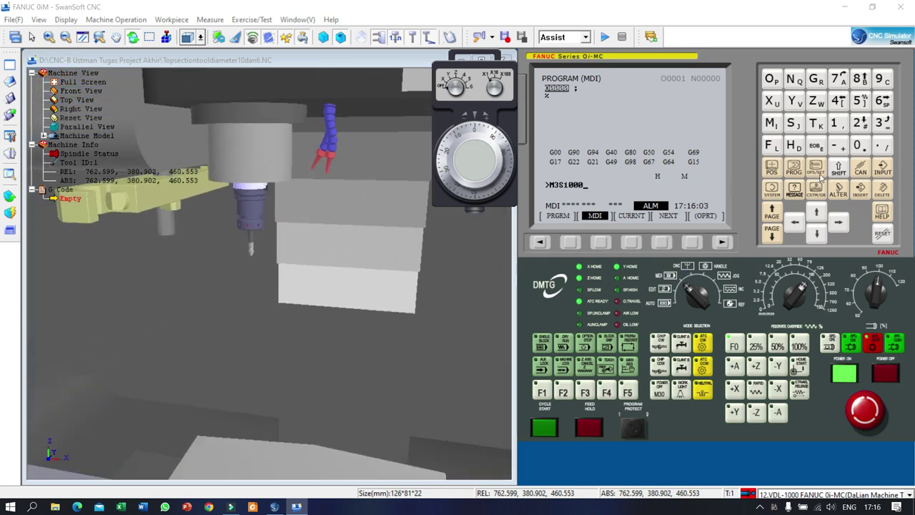
pyautogui.click(815, 149)
pyautogui.click(861, 191)
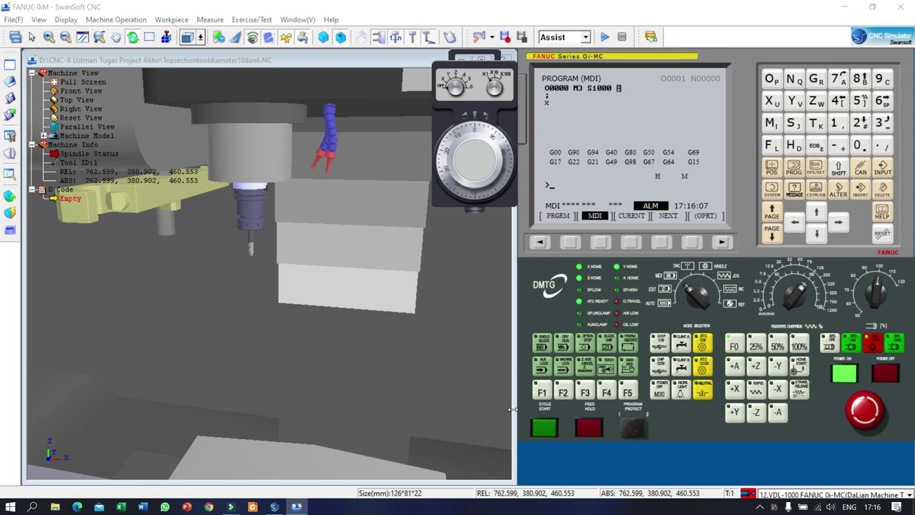
pyautogui.click(544, 428)
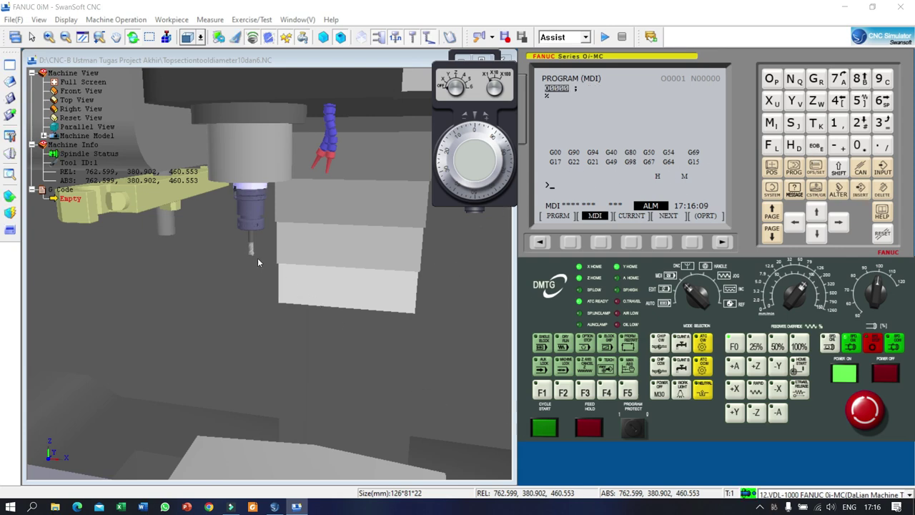
# Switch the controller to JOG mode and test stopping and starting the spindle manually, leaving it stopped
pyautogui.click(875, 346)
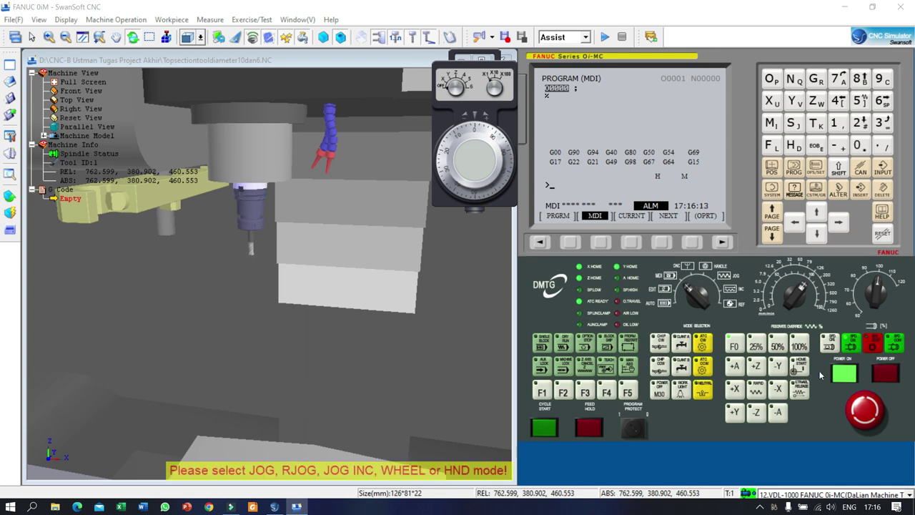
pyautogui.click(721, 285)
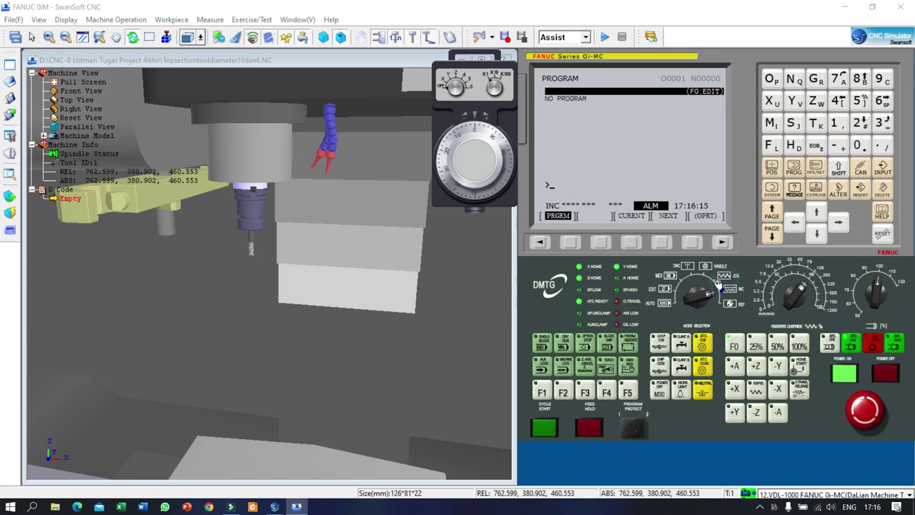
pyautogui.click(719, 289)
pyautogui.click(872, 346)
pyautogui.click(854, 346)
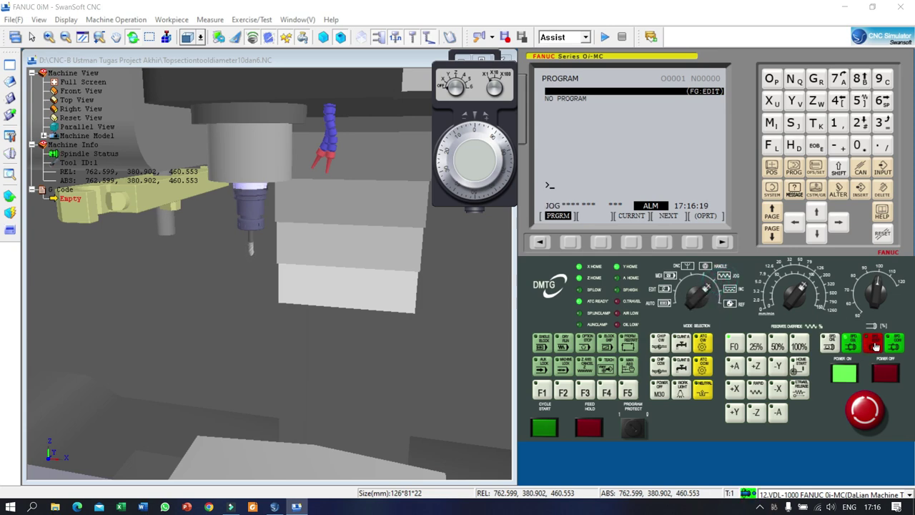
pyautogui.click(875, 346)
pyautogui.click(853, 347)
pyautogui.click(872, 349)
# Set the rapid override to 100% and jog the Z axis down to about 195.7
pyautogui.scroll(-4, 366, 254)
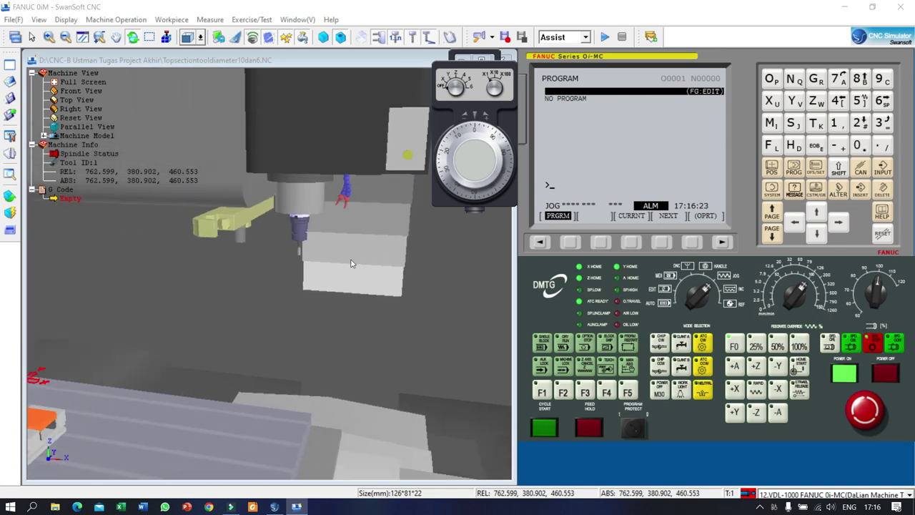
pyautogui.scroll(-3, 346, 275)
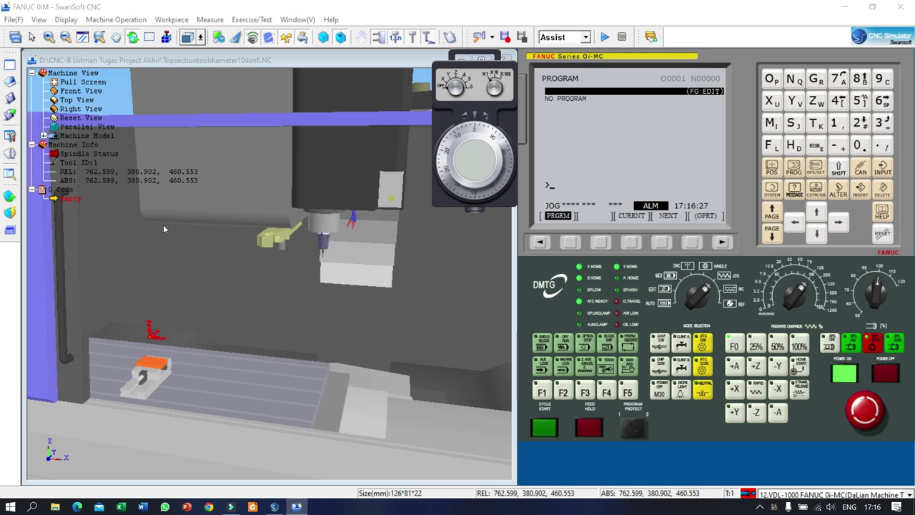
pyautogui.scroll(5, 143, 372)
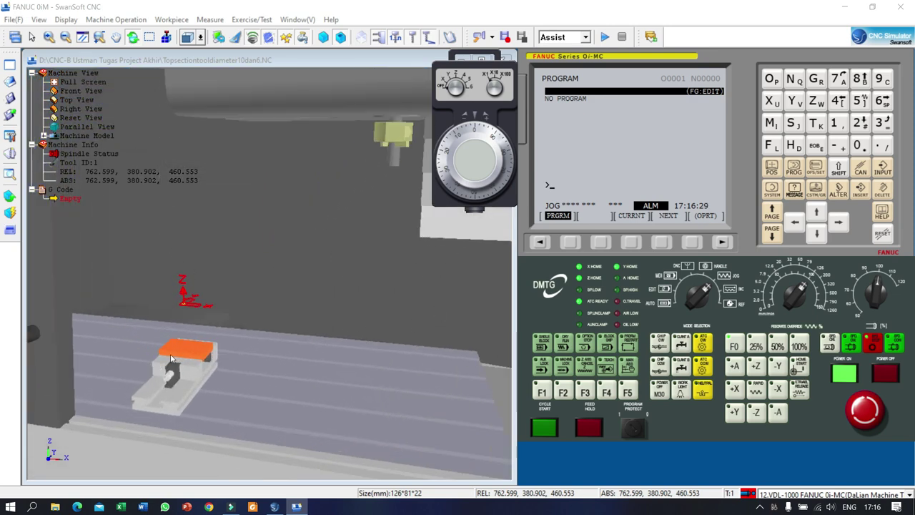
pyautogui.scroll(2, 195, 354)
pyautogui.scroll(-5, 226, 346)
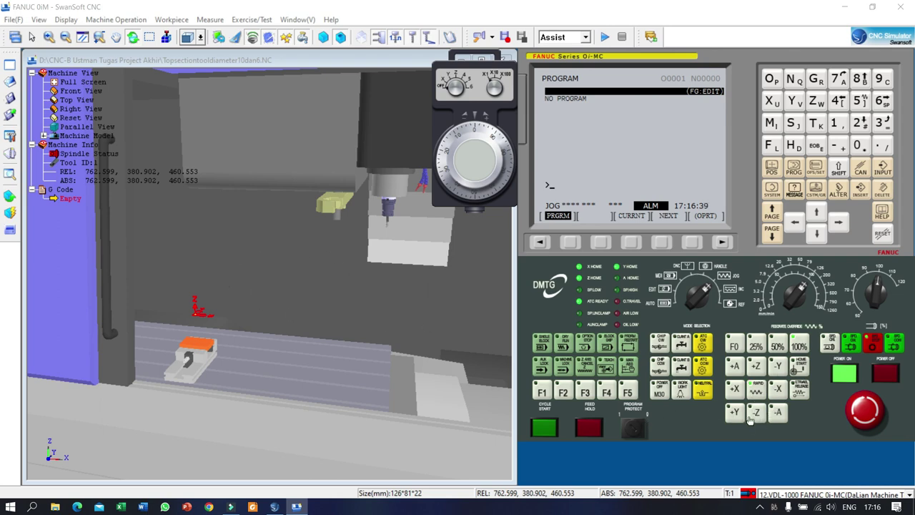
pyautogui.moveTo(750, 418); pyautogui.dragTo(755, 417)
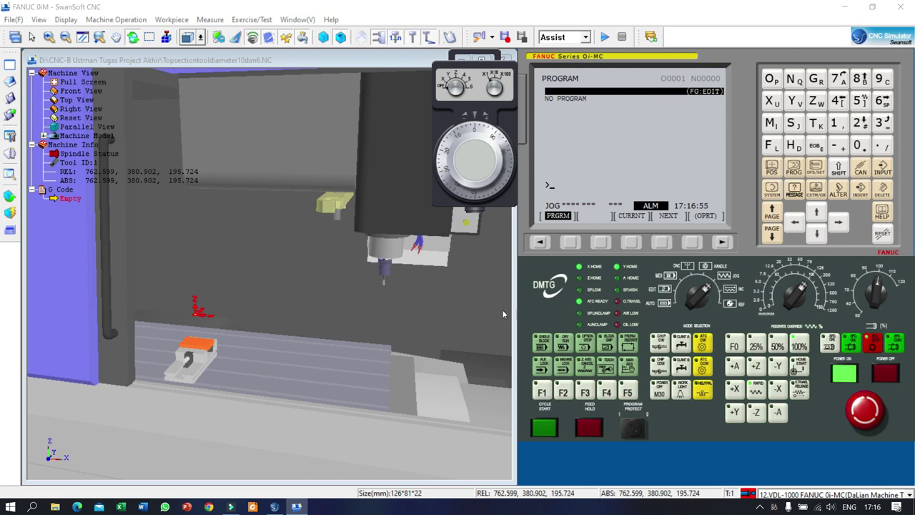
# Jog the X axis to about 55.2 and the Y axis to about -6.4 to bring the workpiece under the spindle
pyautogui.moveTo(780, 391); pyautogui.dragTo(779, 391)
pyautogui.moveTo(318, 322); pyautogui.dragTo(284, 328)
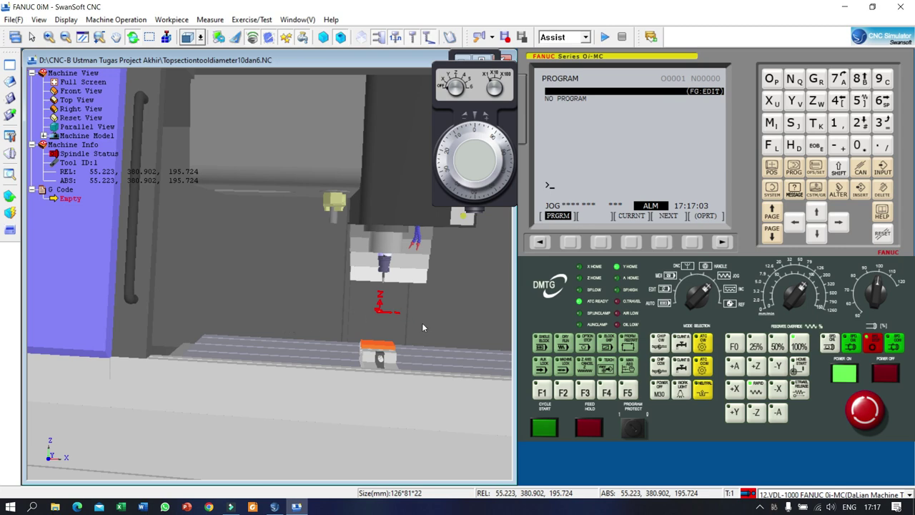
pyautogui.click(779, 392)
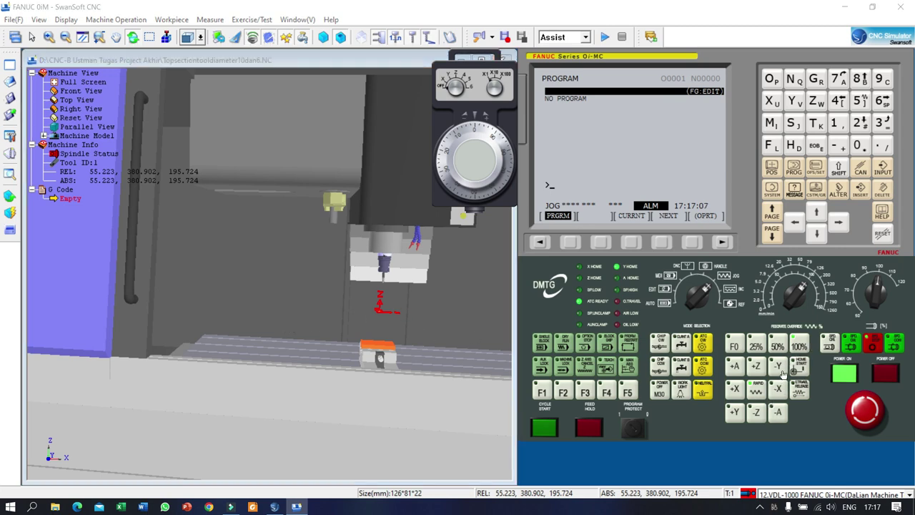
pyautogui.moveTo(779, 368); pyautogui.dragTo(780, 368)
pyautogui.moveTo(476, 368); pyautogui.dragTo(191, 377)
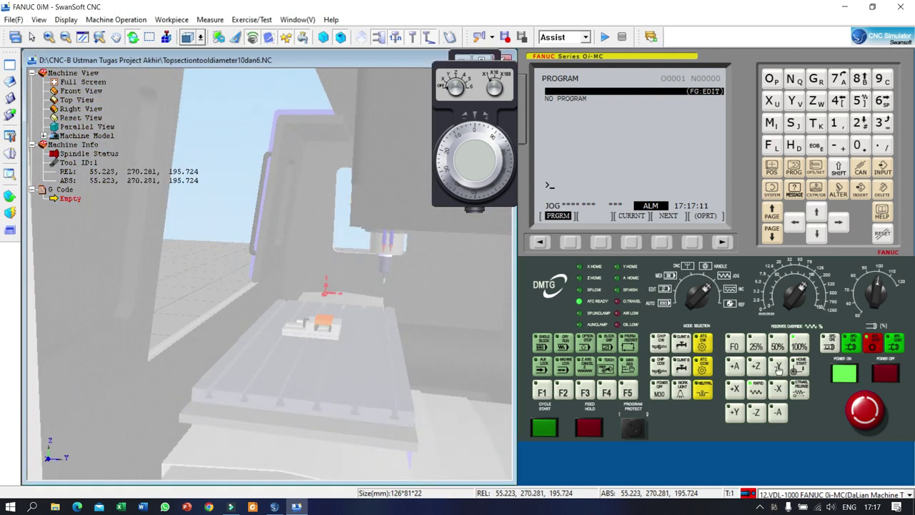
pyautogui.moveTo(780, 369); pyautogui.dragTo(779, 369)
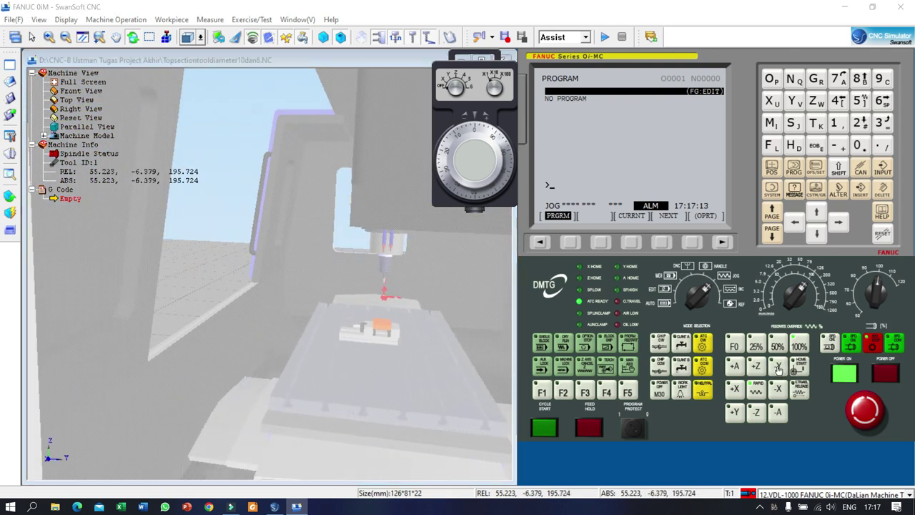
# Jog the Z axis down to about 51.8 and the X axis to about -0.2, placing the tool just above the workpiece
pyautogui.scroll(5, 389, 341)
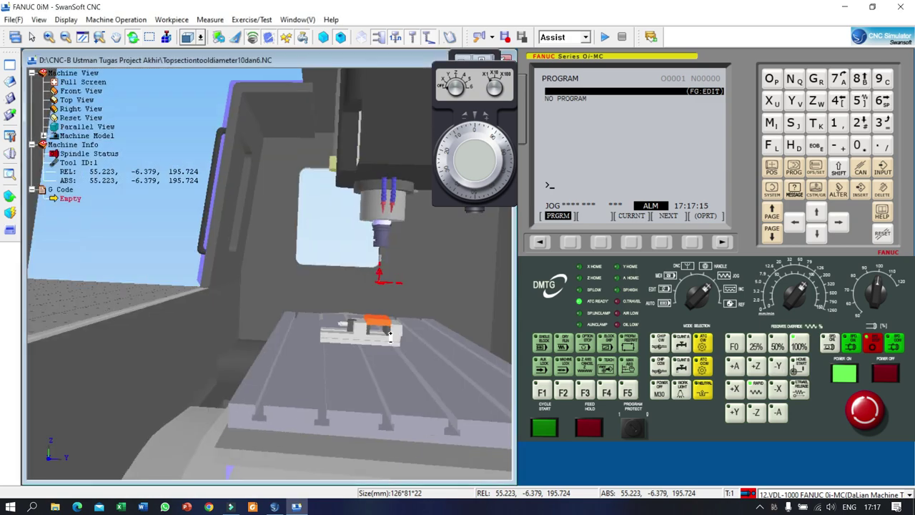
pyautogui.scroll(2, 390, 341)
pyautogui.moveTo(354, 330); pyautogui.dragTo(360, 367)
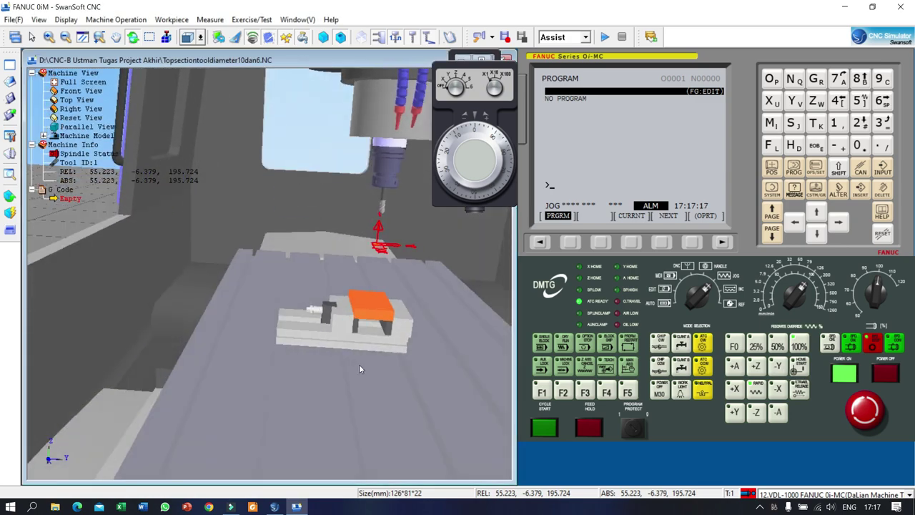
pyautogui.moveTo(759, 415); pyautogui.dragTo(759, 415)
pyautogui.moveTo(429, 337)
pyautogui.mouseDown()
pyautogui.moveTo(424, 311)
pyautogui.moveTo(470, 318)
pyautogui.moveTo(350, 340)
pyautogui.moveTo(386, 336)
pyautogui.moveTo(435, 351)
pyautogui.moveTo(353, 336)
pyautogui.mouseUp()
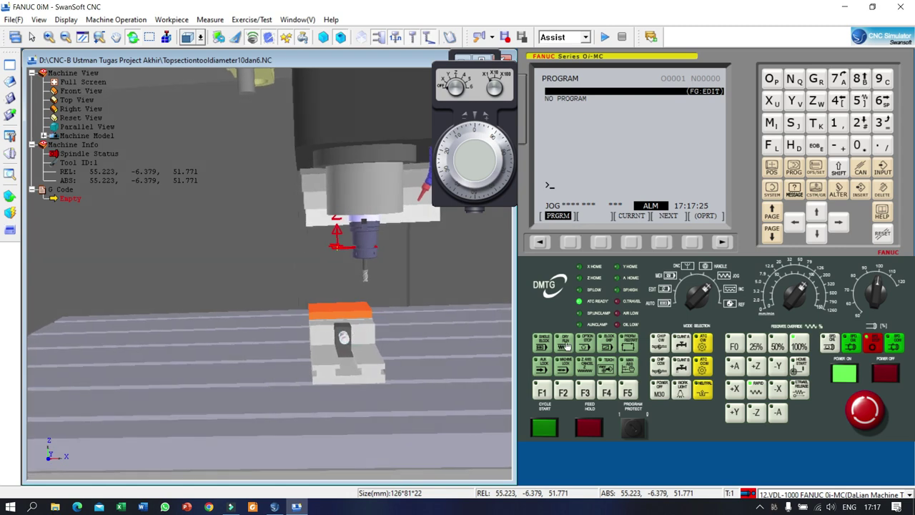
pyautogui.click(778, 393)
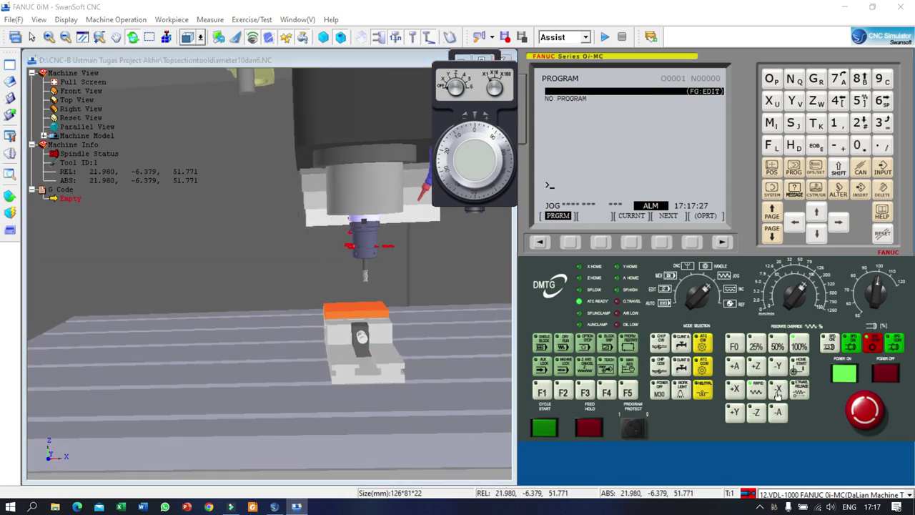
pyautogui.click(778, 393)
pyautogui.click(778, 393)
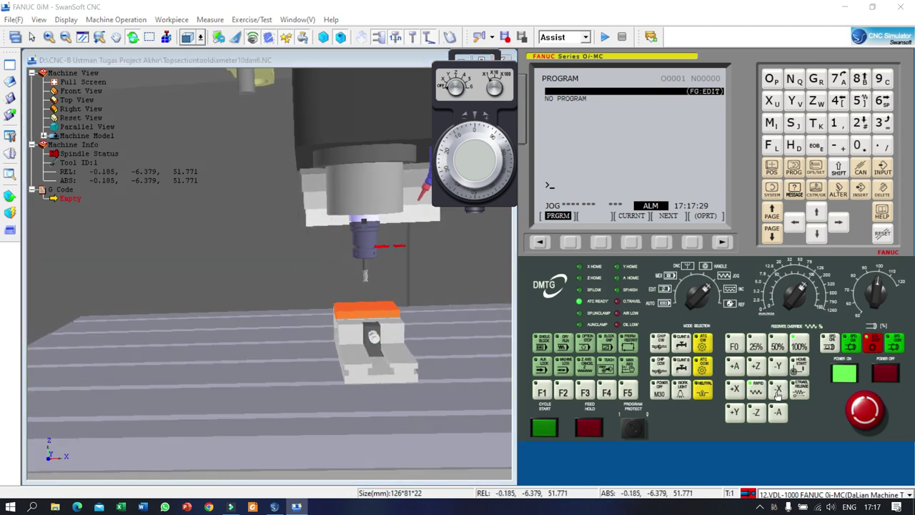
# Start the spindle manually above the workpiece, then stop it again
pyautogui.moveTo(283, 352); pyautogui.dragTo(363, 317)
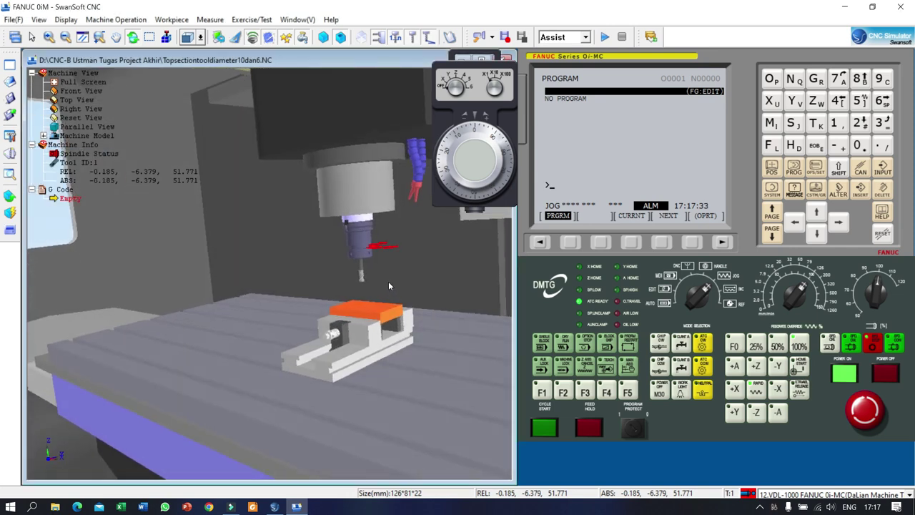
pyautogui.click(850, 346)
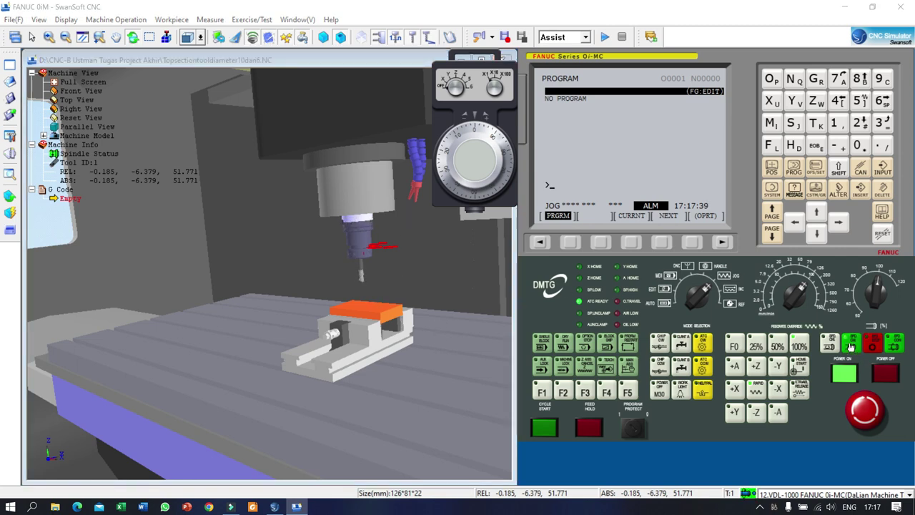
pyautogui.click(872, 347)
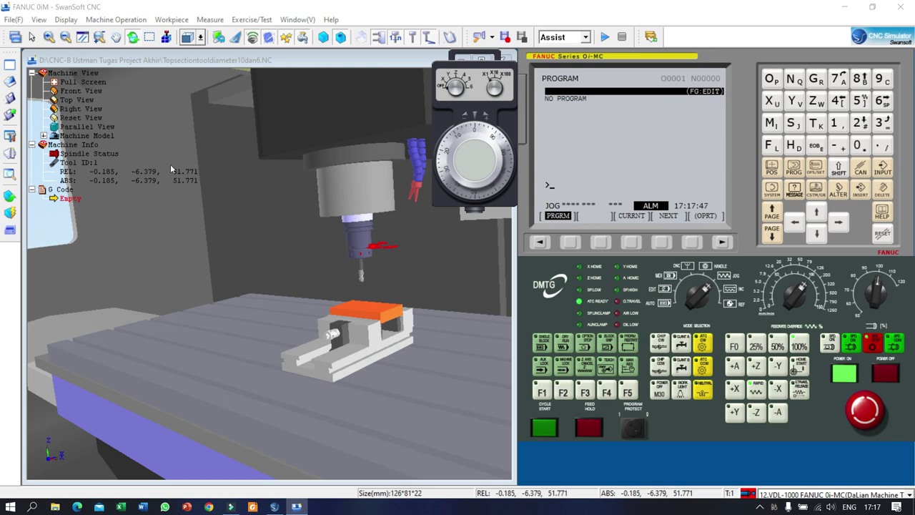
# Turn off the machine sound and test the spindle again
pyautogui.click(62, 20)
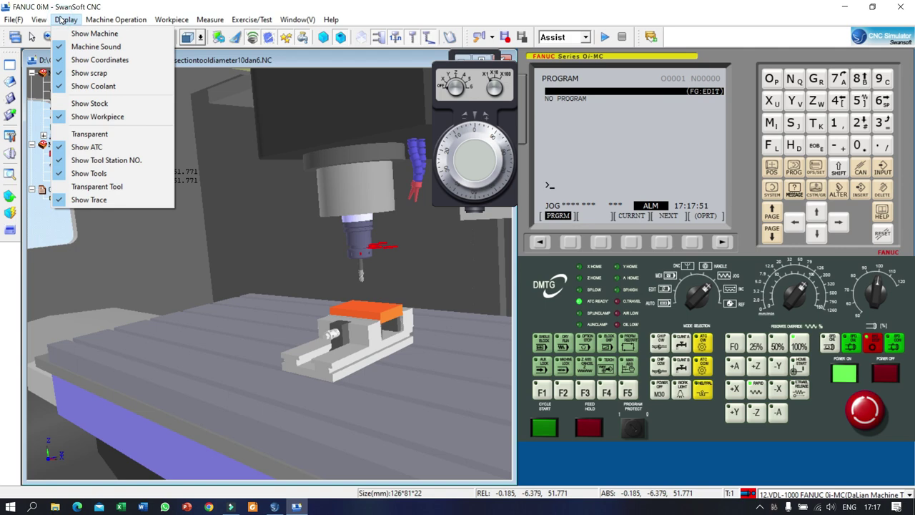
pyautogui.moveTo(106, 27)
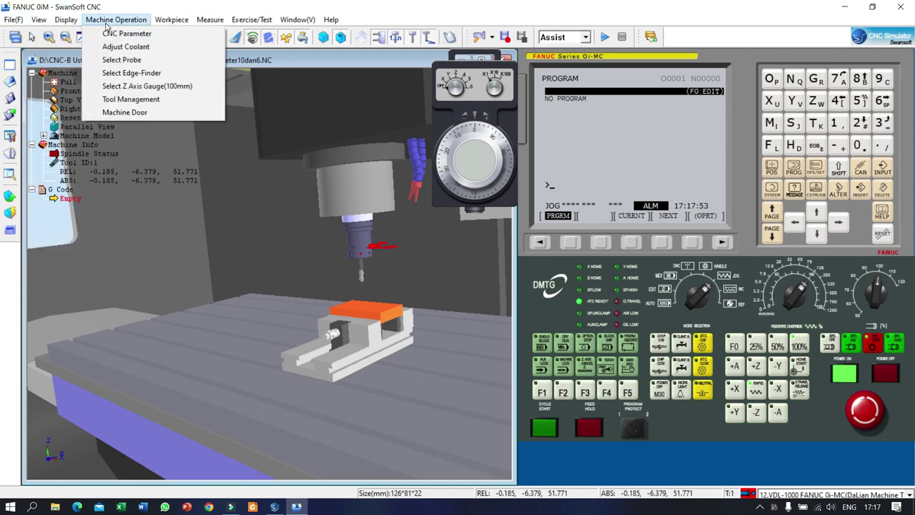
pyautogui.moveTo(77, 24)
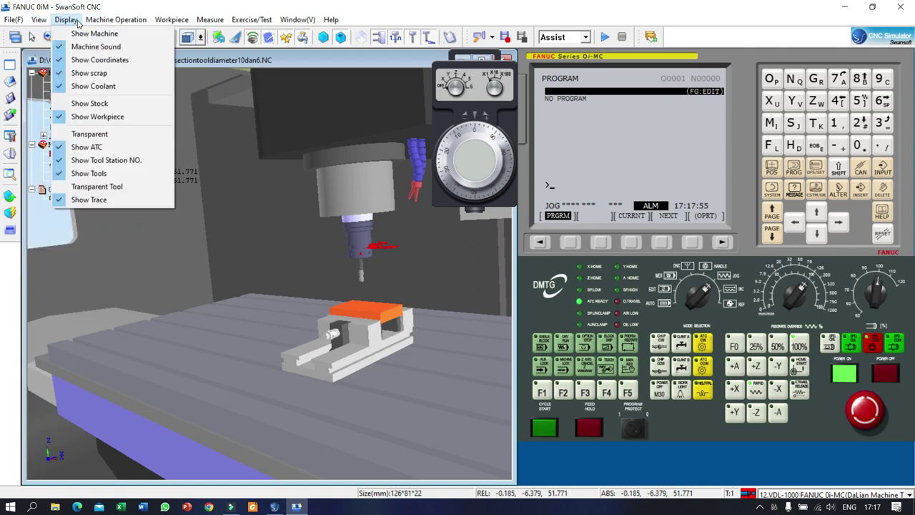
pyautogui.click(68, 47)
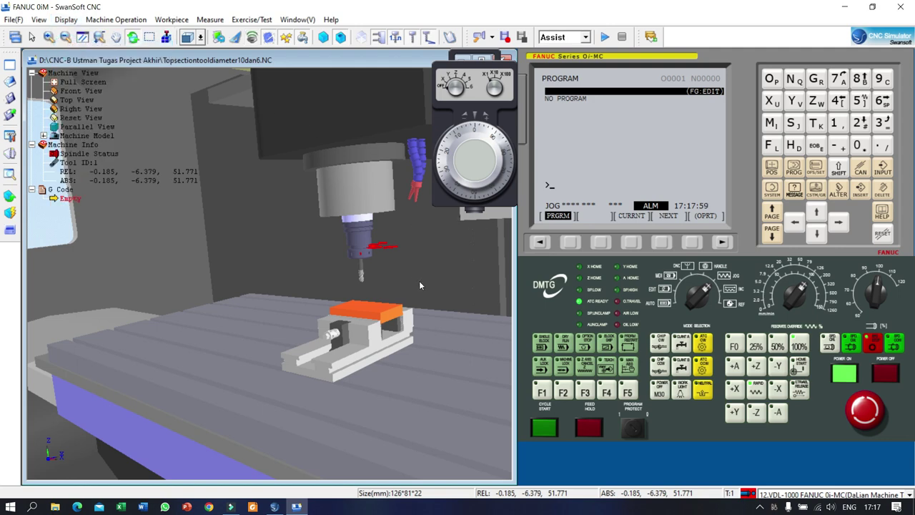
pyautogui.click(873, 348)
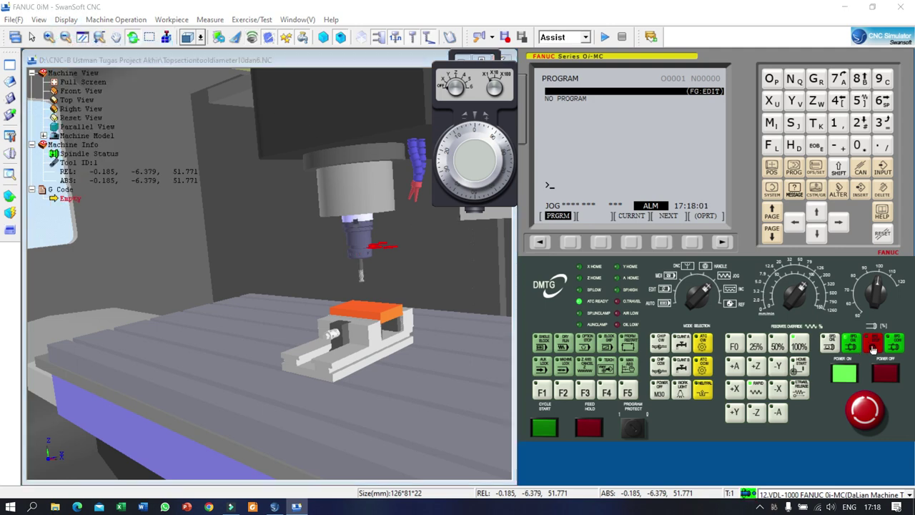
# Stop the spindle
pyautogui.click(66, 19)
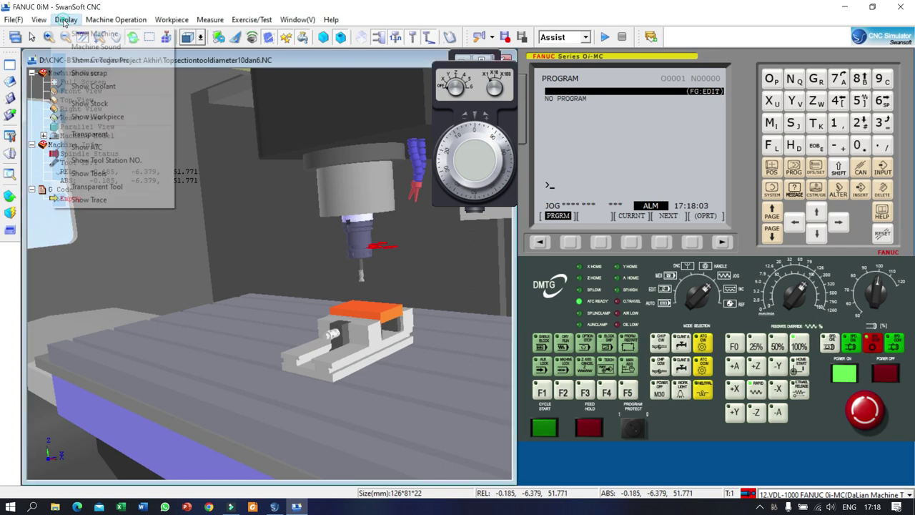
pyautogui.click(63, 19)
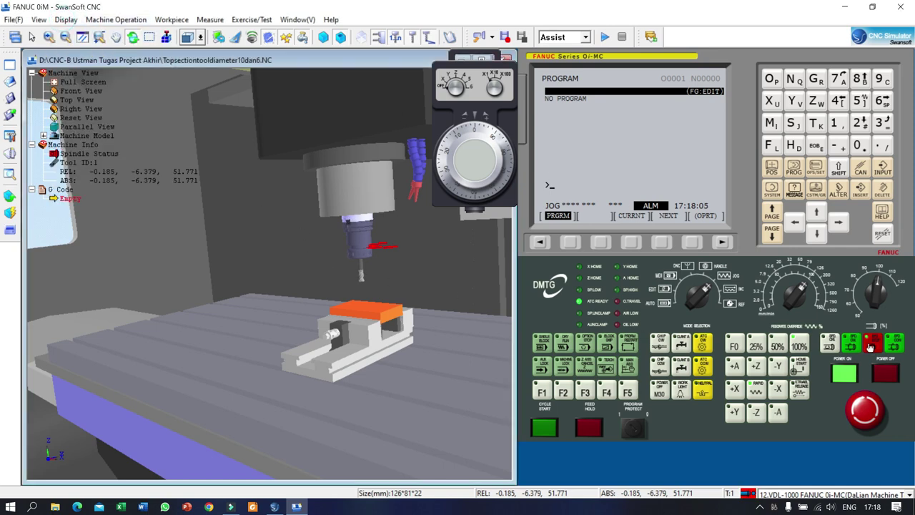
pyautogui.click(871, 347)
# Switch the machine to handle mode and lower the Z axis with the handwheel to about 12.5, above the workpiece
pyautogui.scroll(5, 381, 294)
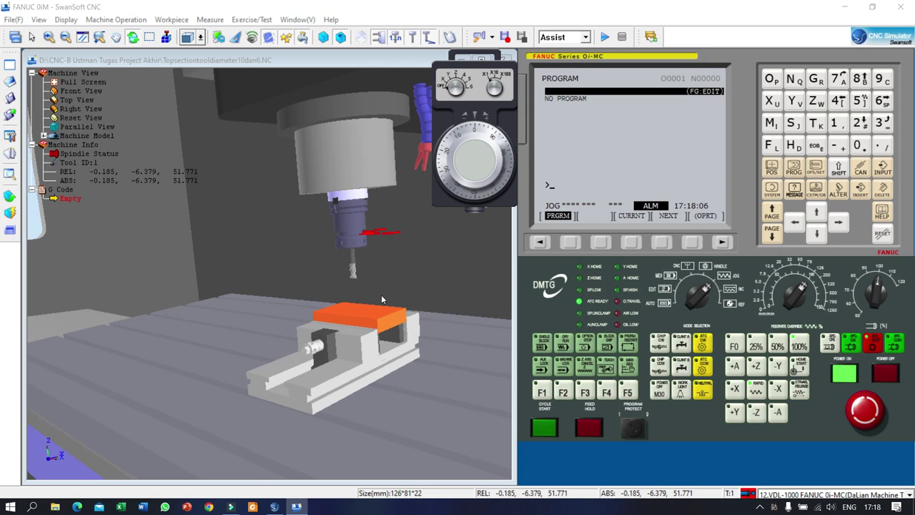
pyautogui.click(328, 294)
pyautogui.moveTo(328, 295); pyautogui.dragTo(361, 293)
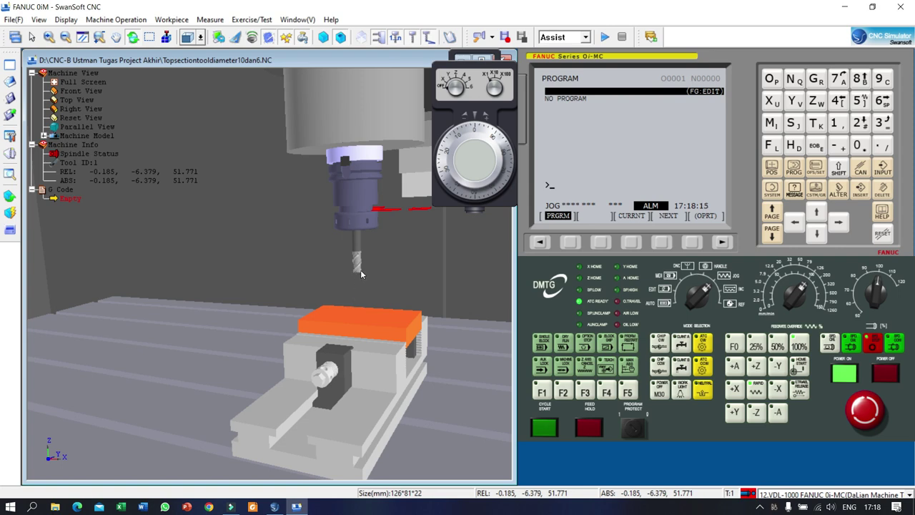
pyautogui.moveTo(358, 298); pyautogui.dragTo(355, 275)
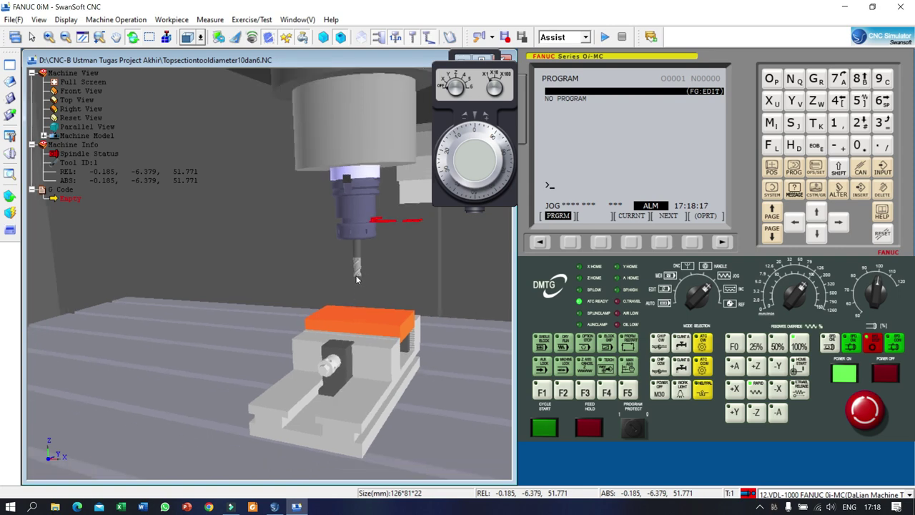
pyautogui.moveTo(358, 316); pyautogui.dragTo(367, 346, button='right')
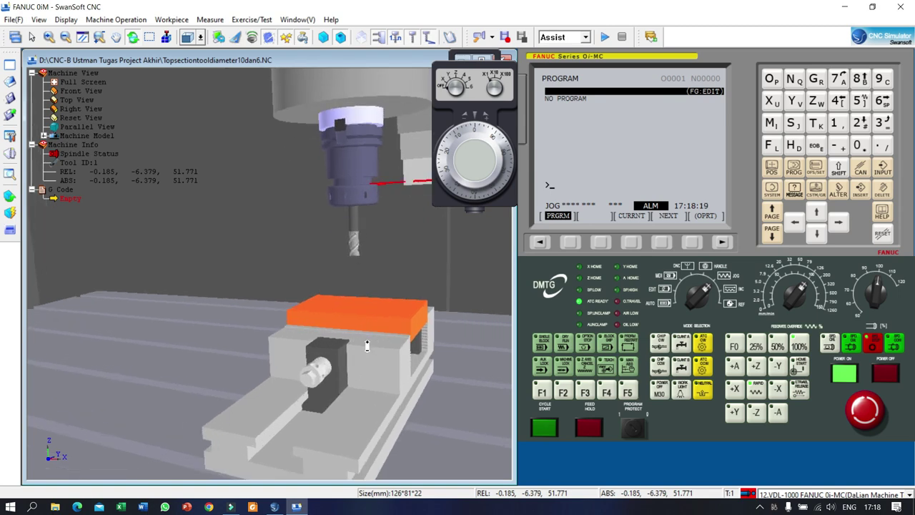
pyautogui.moveTo(366, 347); pyautogui.dragTo(352, 310)
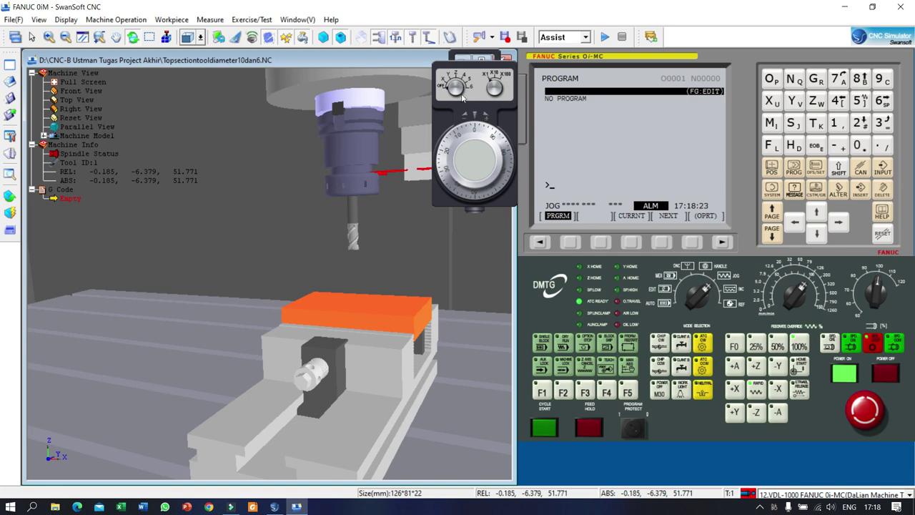
pyautogui.click(706, 270)
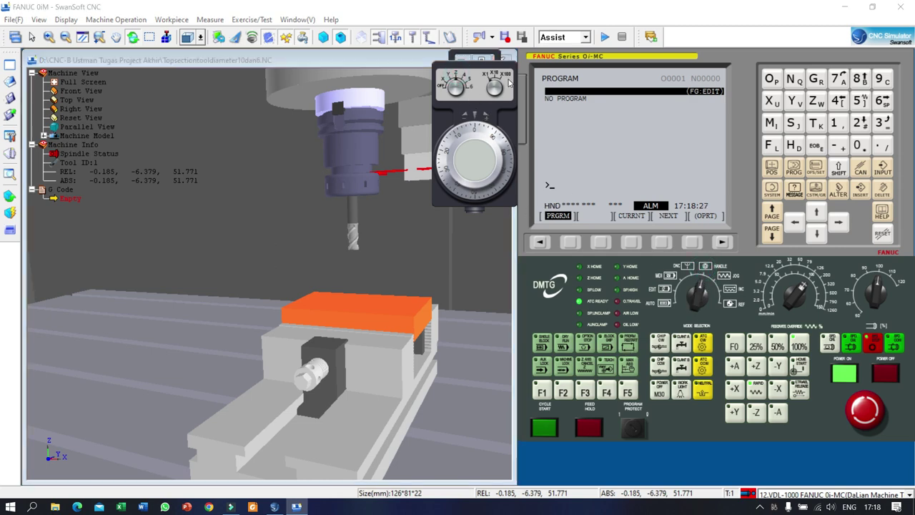
pyautogui.scroll(-10, 483, 159)
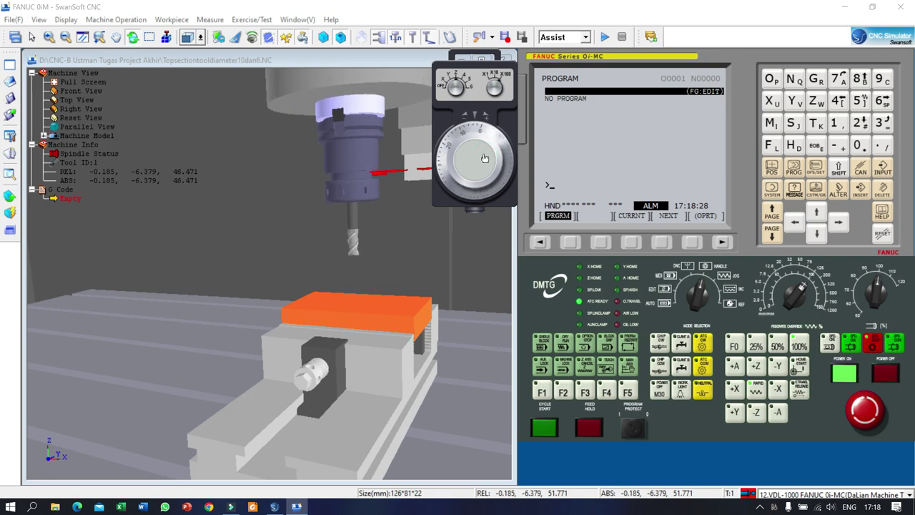
pyautogui.scroll(-10, 483, 159)
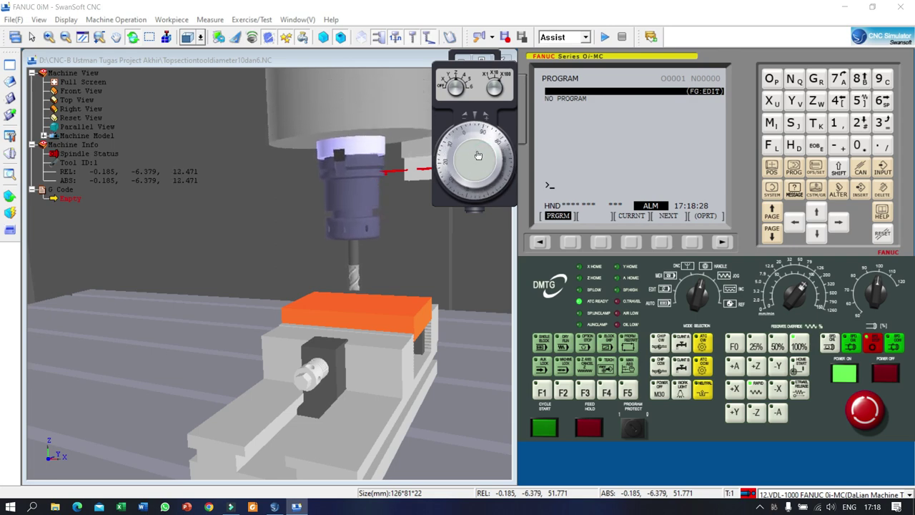
# Start the spindle and lower the Z axis with the handwheel to about 0.8, close to the workpiece's top face
pyautogui.click(851, 345)
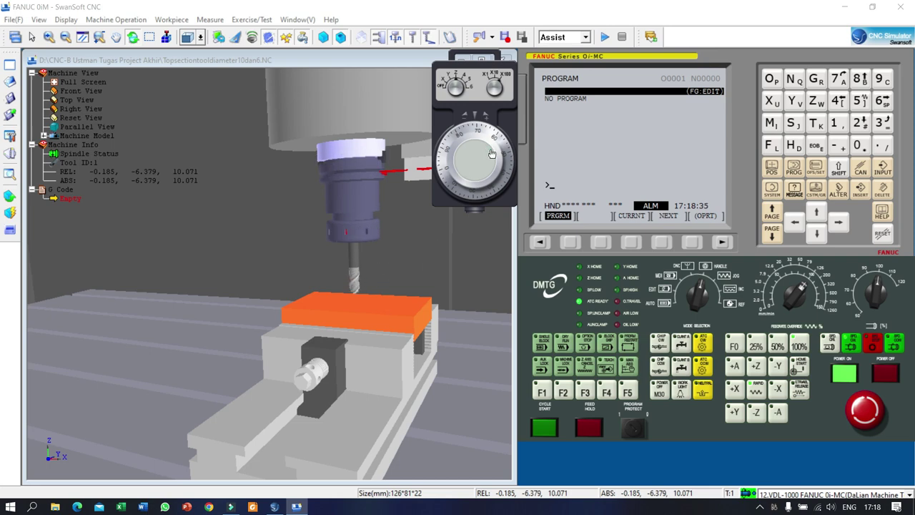
pyautogui.scroll(-1, 492, 153)
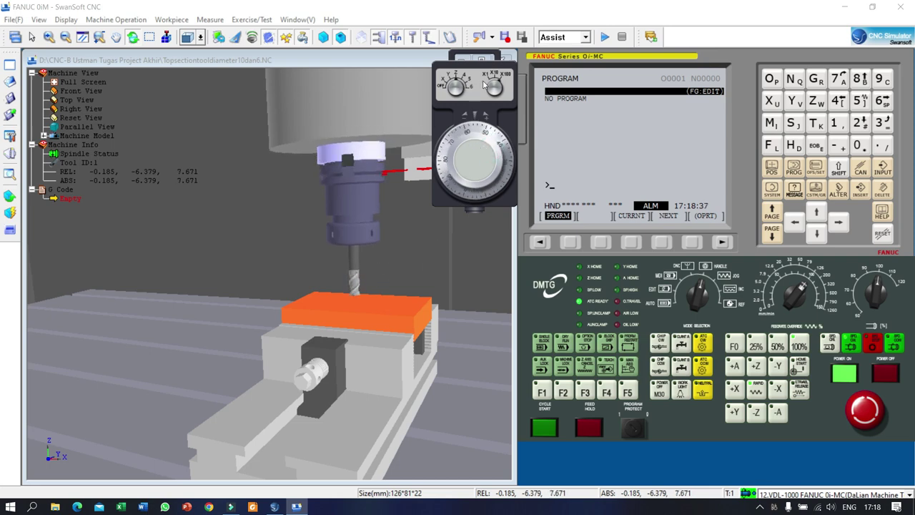
pyautogui.scroll(1, 343, 325)
pyautogui.moveTo(343, 325); pyautogui.dragTo(205, 320, button='middle')
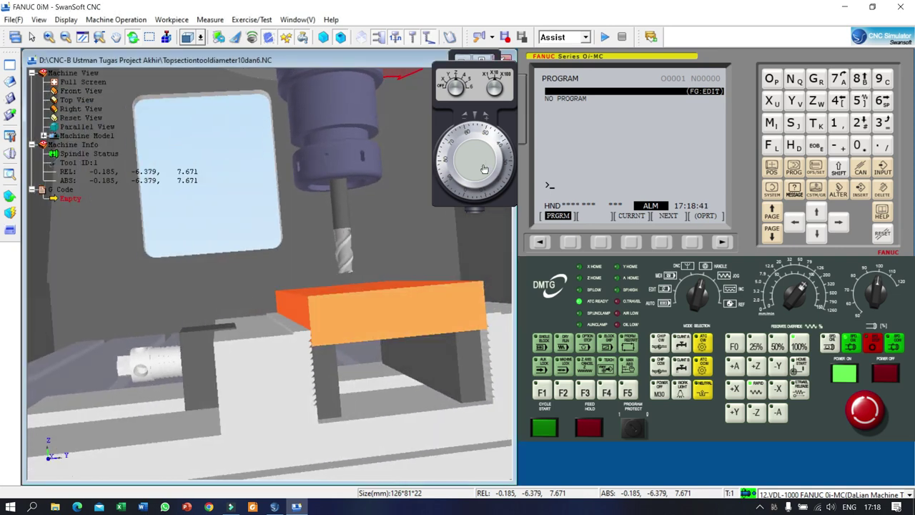
pyautogui.click(491, 186)
pyautogui.scroll(-3, 490, 186)
pyautogui.scroll(-4, 492, 172)
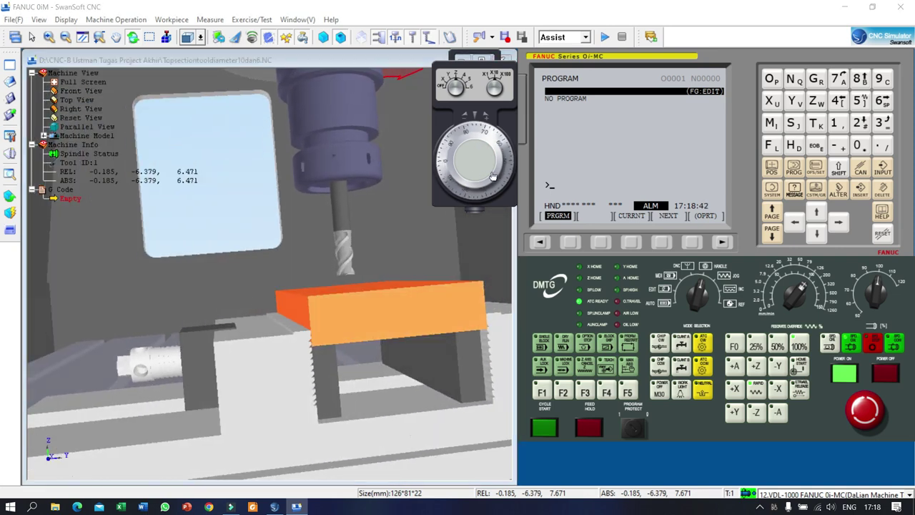
pyautogui.scroll(-10, 492, 162)
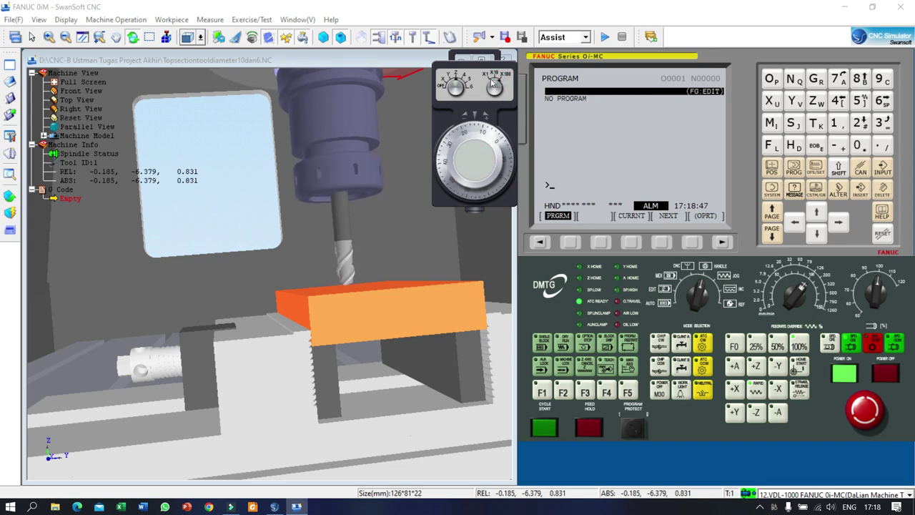
# Lower the Z axis in fine handwheel increments to -0.989, until the rotating tool touches the workpiece's top face
pyautogui.scroll(-7, 486, 159)
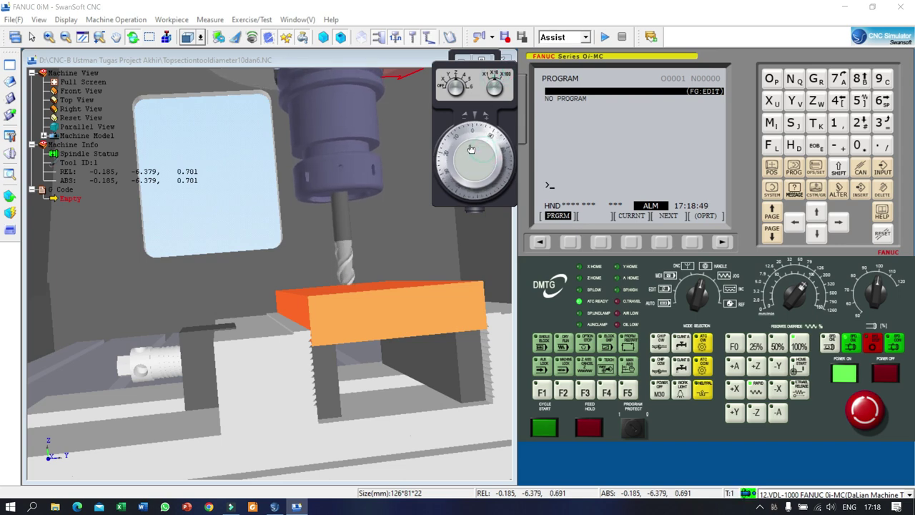
pyautogui.scroll(-4, 491, 164)
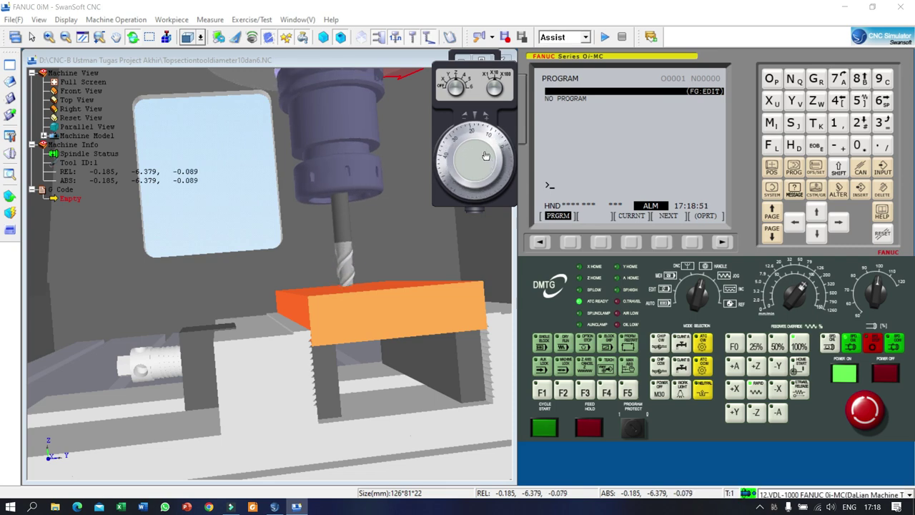
pyautogui.scroll(-5, 475, 152)
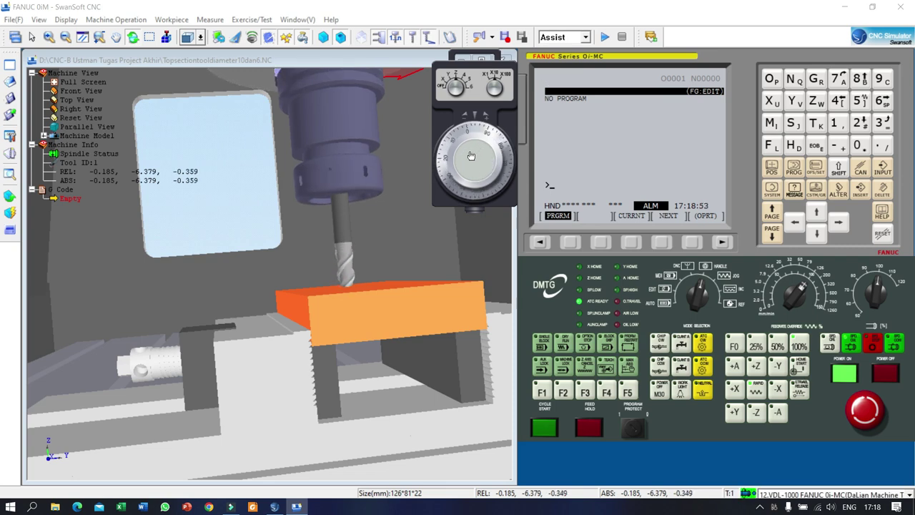
pyautogui.scroll(-2, 482, 171)
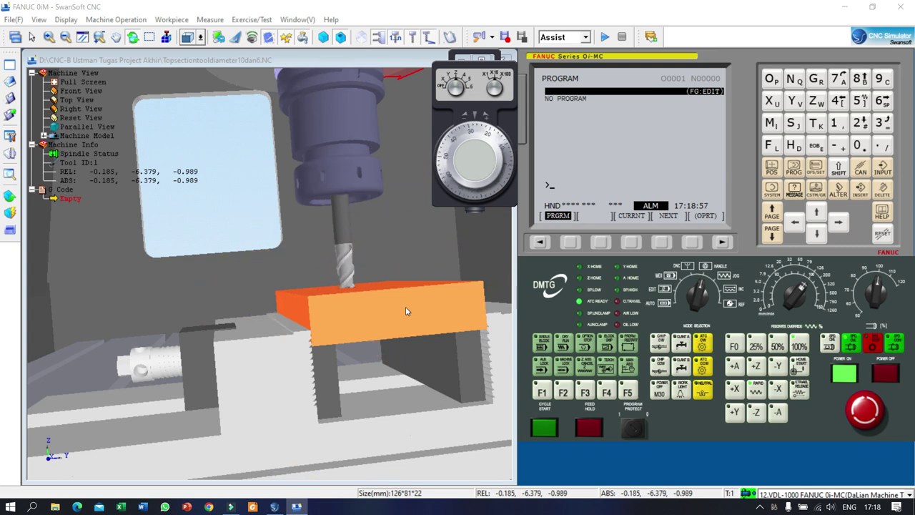
pyautogui.moveTo(250, 290); pyautogui.dragTo(326, 349)
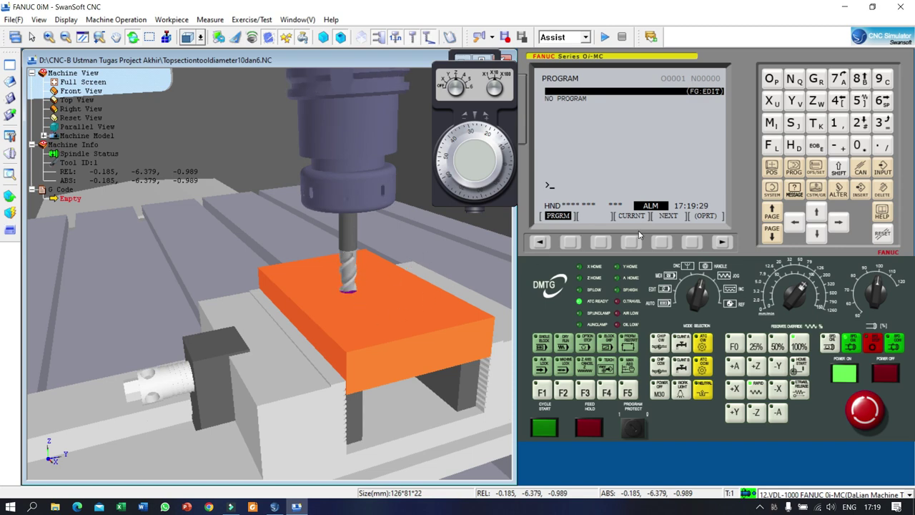
# Set the G54 work offset's Z value at the touched top face by measuring Z0
pyautogui.click(815, 170)
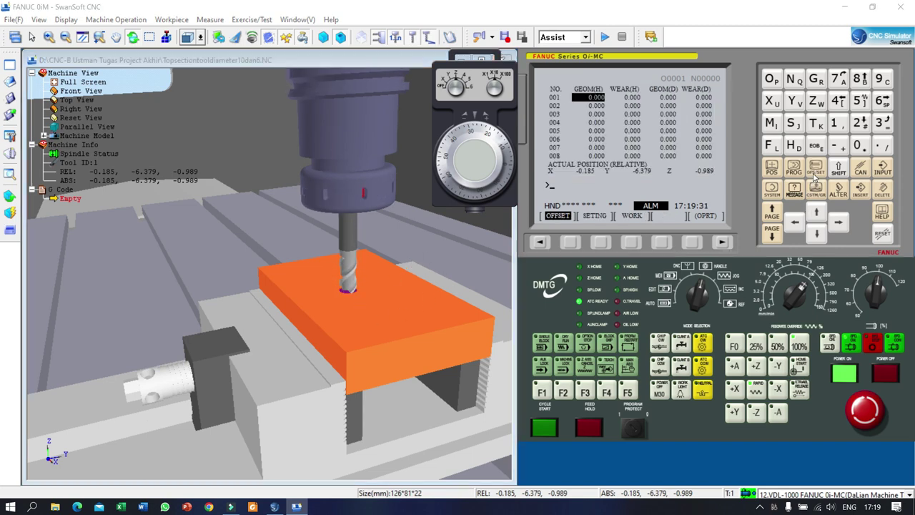
pyautogui.click(632, 243)
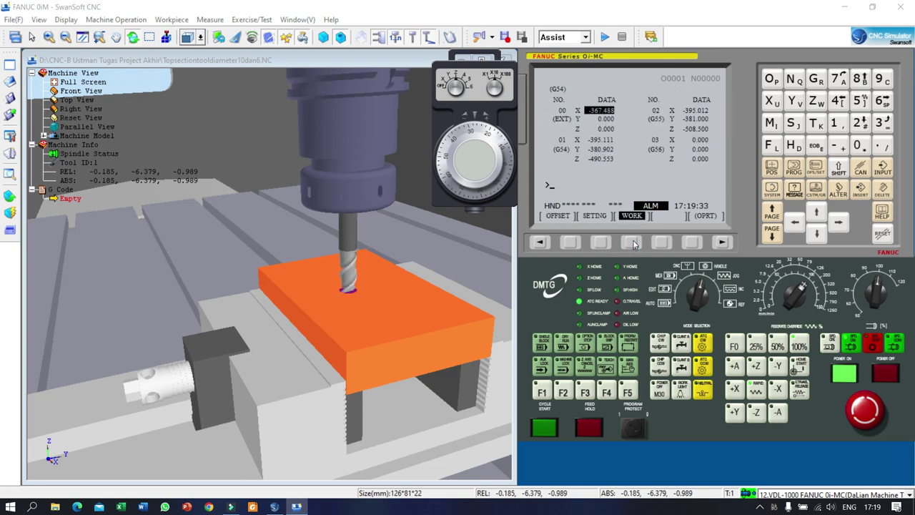
pyautogui.click(817, 235)
pyautogui.click(817, 234)
pyautogui.click(818, 236)
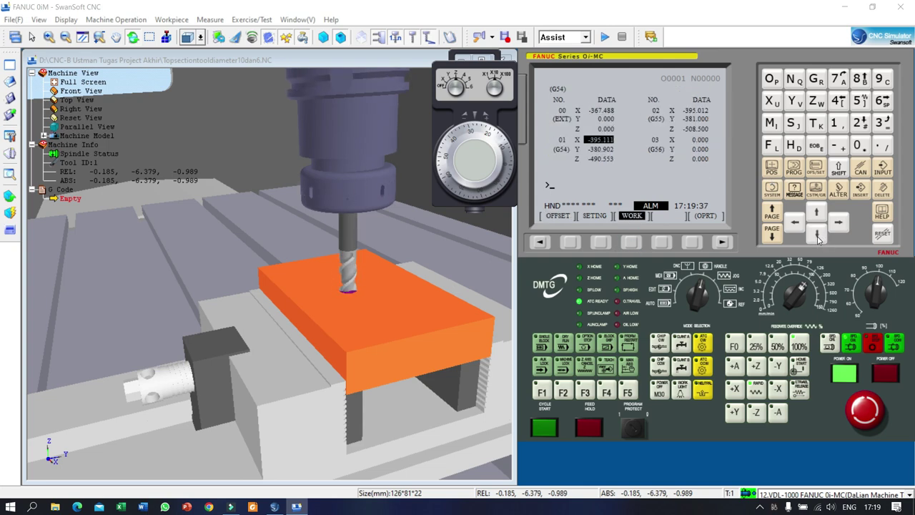
pyautogui.click(817, 235)
pyautogui.click(817, 236)
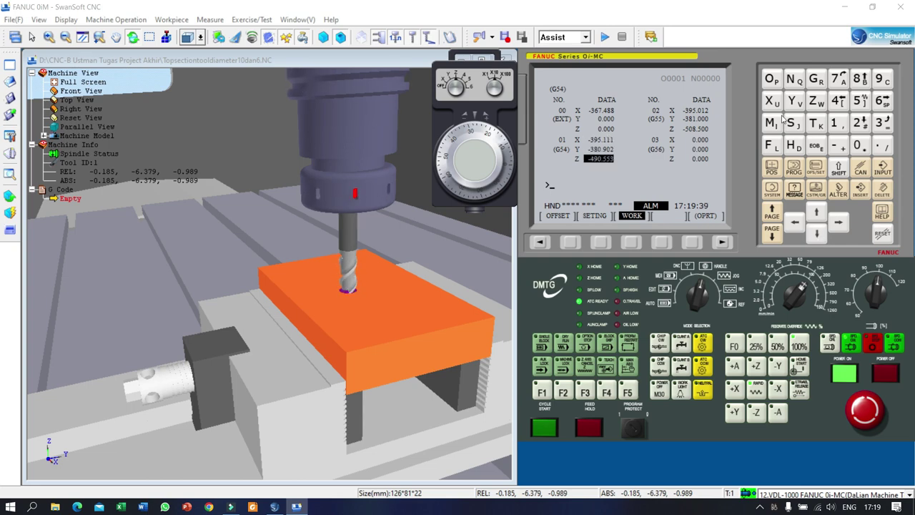
pyautogui.click(816, 100)
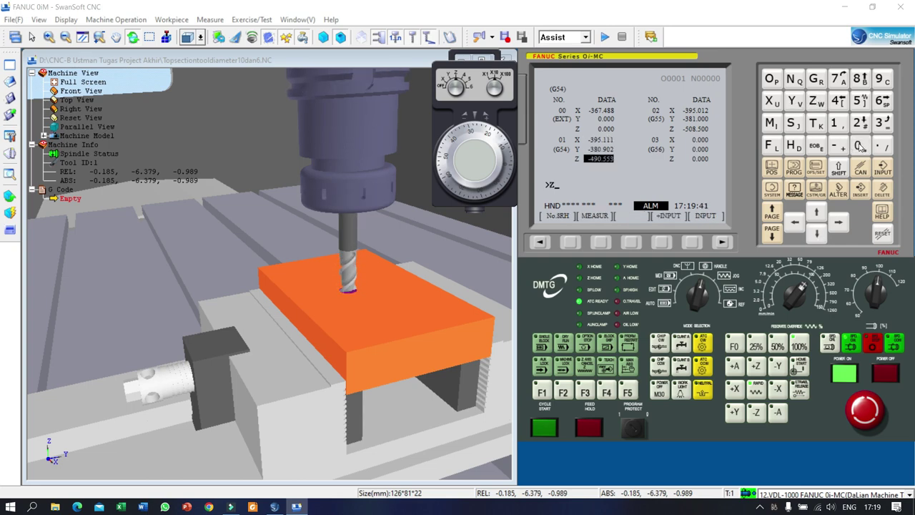
pyautogui.click(599, 243)
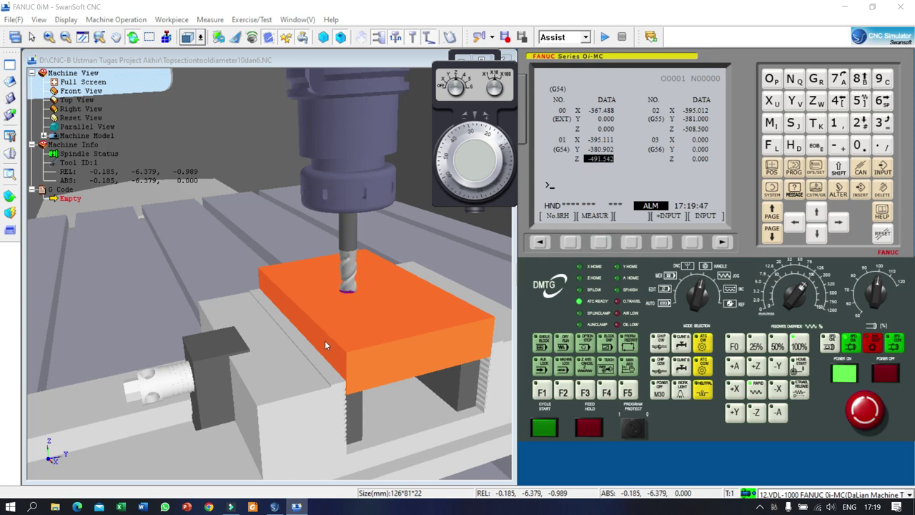
# Preset the relative Z position to zero and show all position readouts together
pyautogui.moveTo(305, 343); pyautogui.dragTo(333, 361)
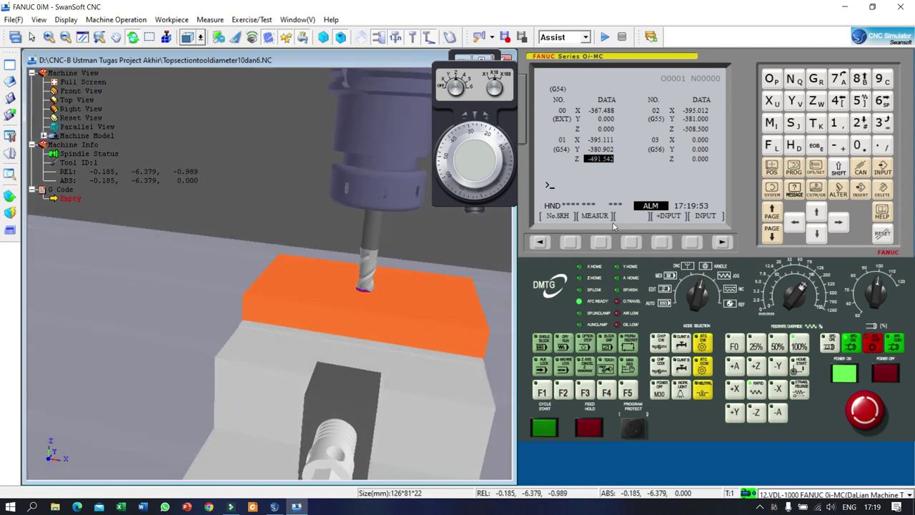
pyautogui.click(771, 169)
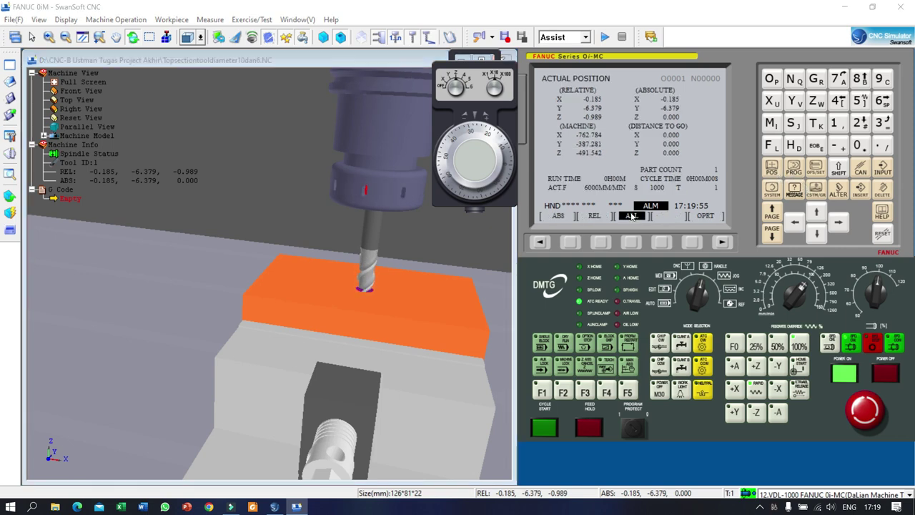
pyautogui.click(601, 243)
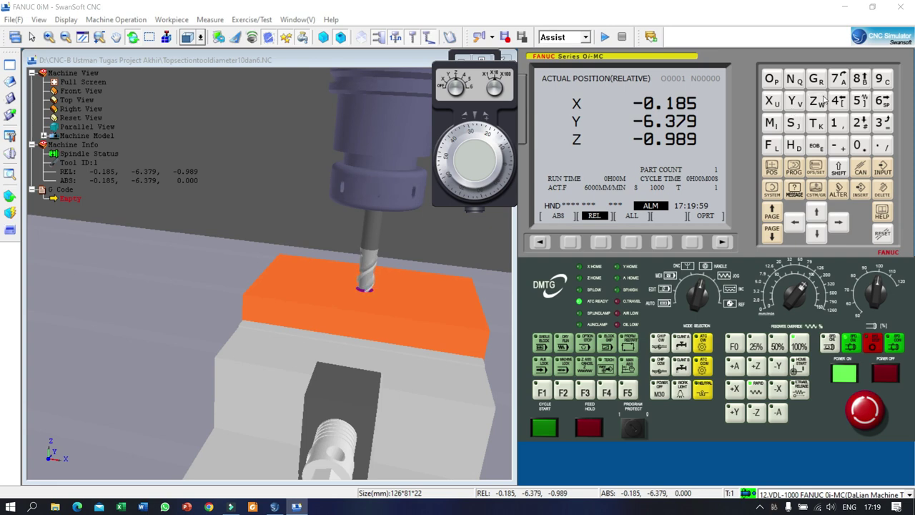
pyautogui.click(821, 100)
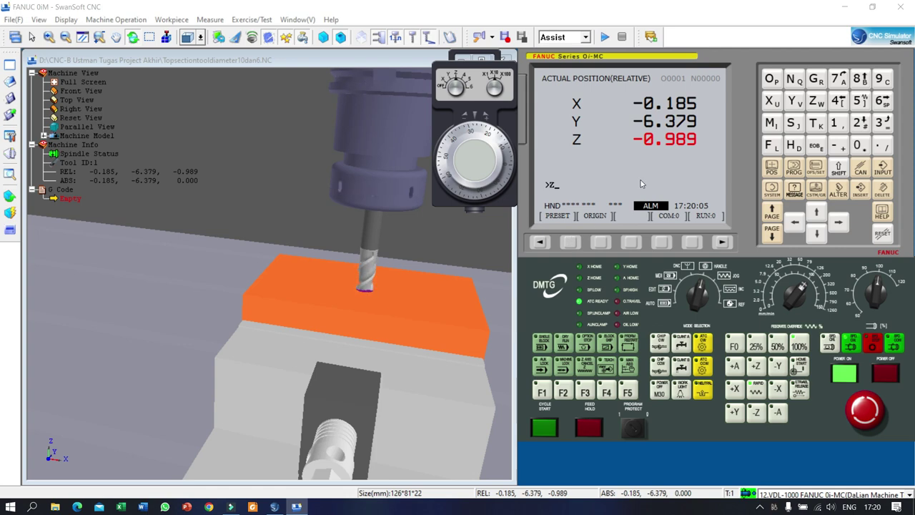
pyautogui.click(570, 243)
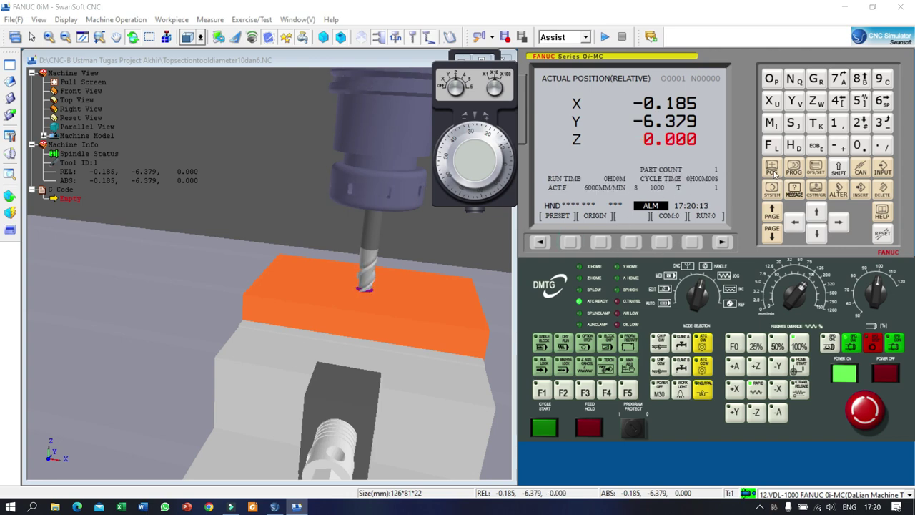
pyautogui.click(539, 243)
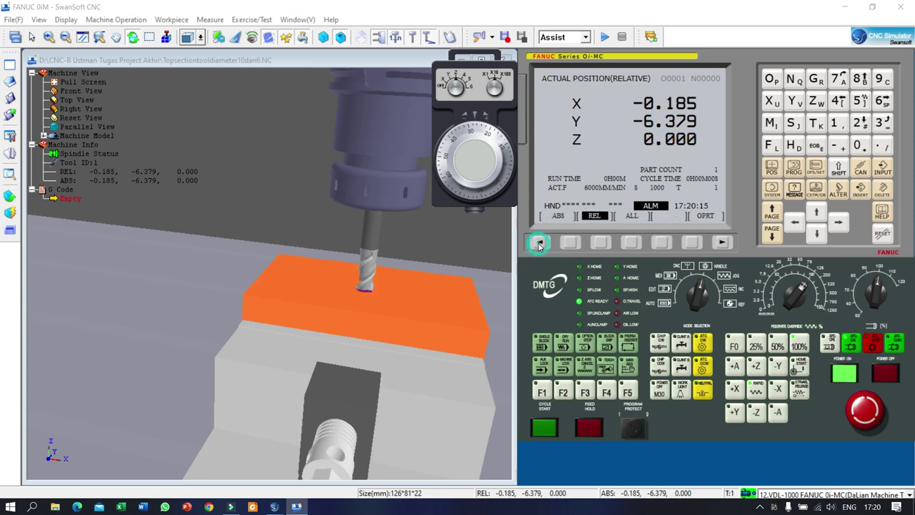
pyautogui.click(630, 243)
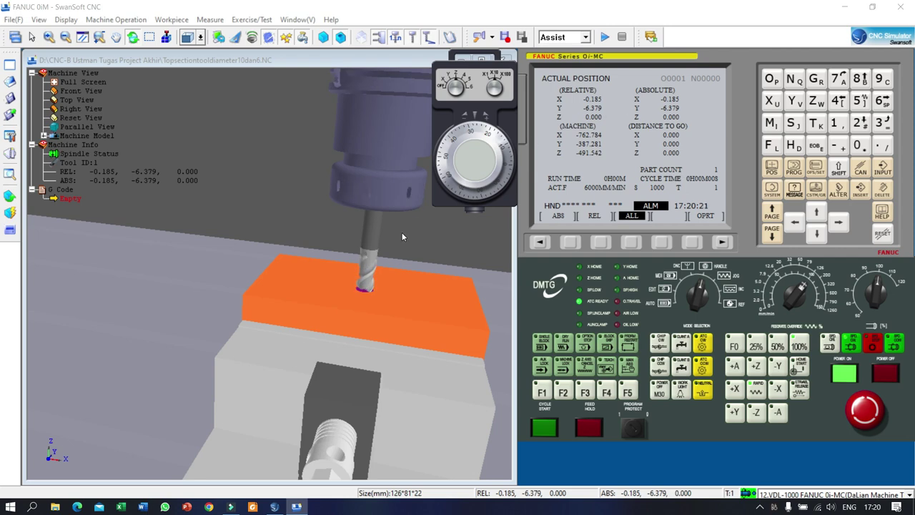
# Raise the Z axis to 11.2 with the handwheel and move X to -80.585, clear of the workpiece's X-negative side
pyautogui.moveTo(415, 296); pyautogui.dragTo(334, 287)
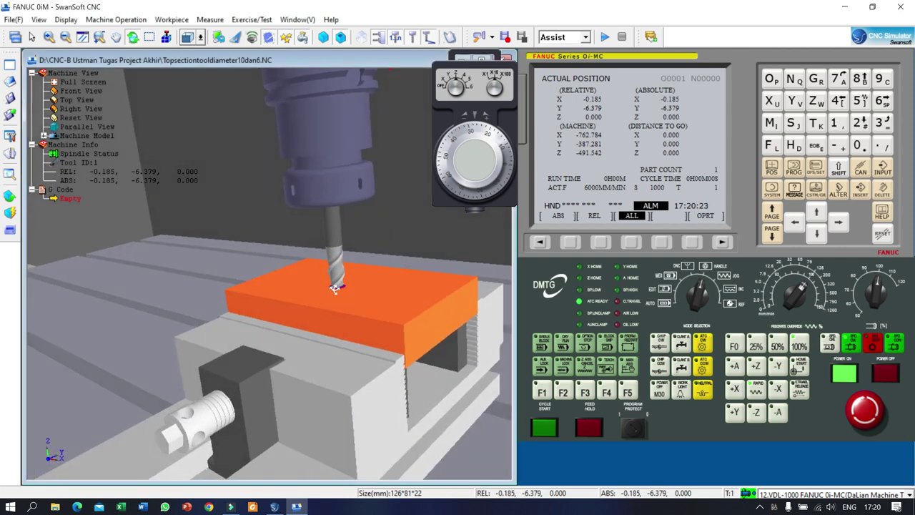
pyautogui.click(496, 87)
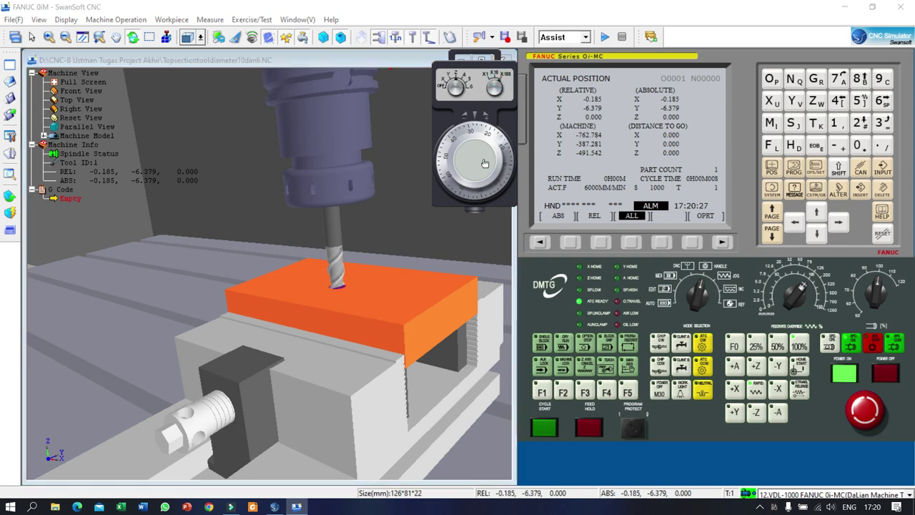
pyautogui.moveTo(273, 287); pyautogui.dragTo(461, 253)
pyautogui.moveTo(496, 146); pyautogui.dragTo(466, 143)
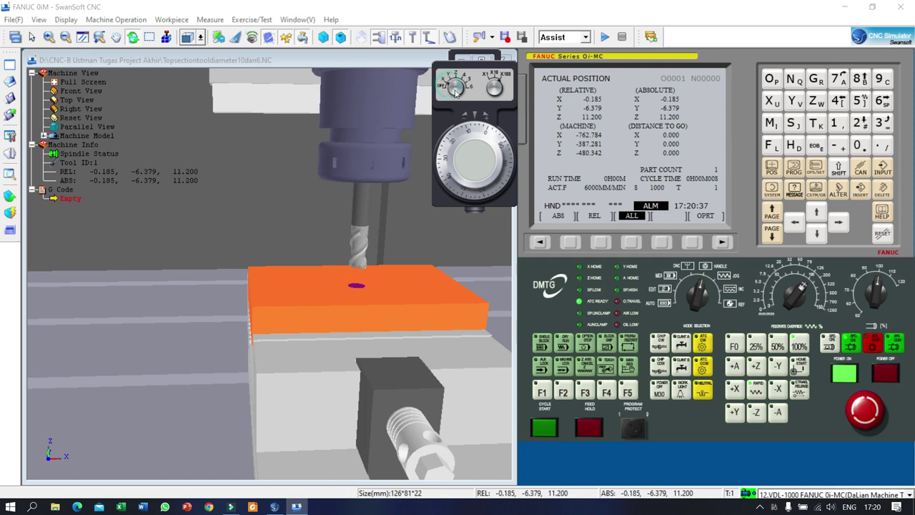
pyautogui.moveTo(500, 114); pyautogui.dragTo(462, 180)
pyautogui.moveTo(419, 317); pyautogui.dragTo(371, 301)
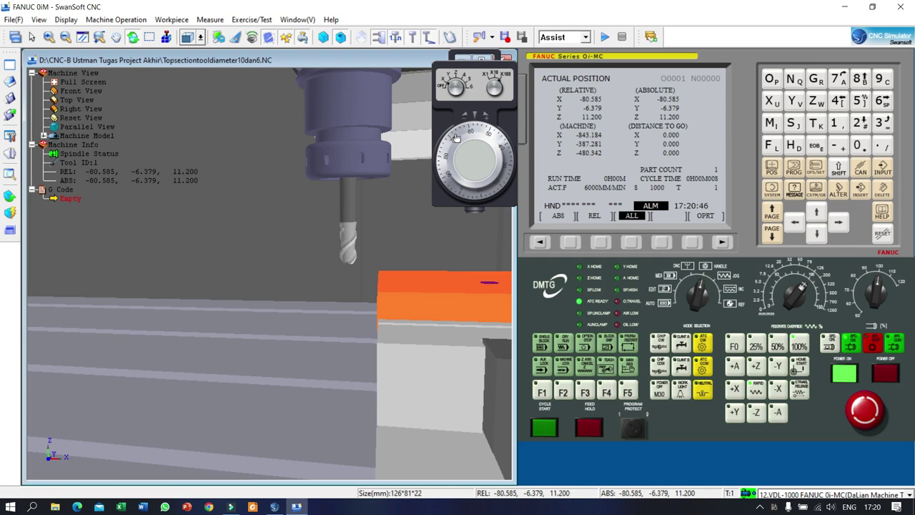
# Lower the Z axis to -13.2 beside the workpiece so the tool sits below its top face
pyautogui.click(455, 85)
pyautogui.moveTo(479, 154); pyautogui.dragTo(465, 159)
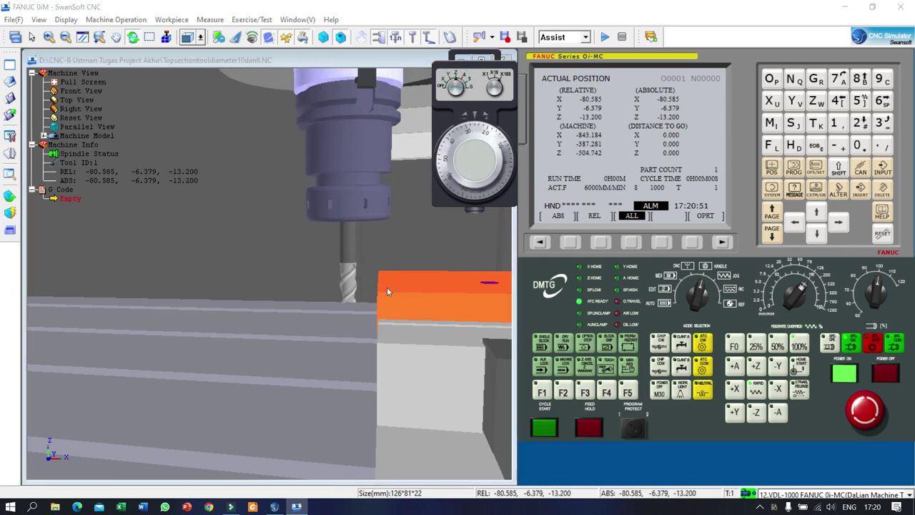
pyautogui.moveTo(387, 287); pyautogui.dragTo(425, 250)
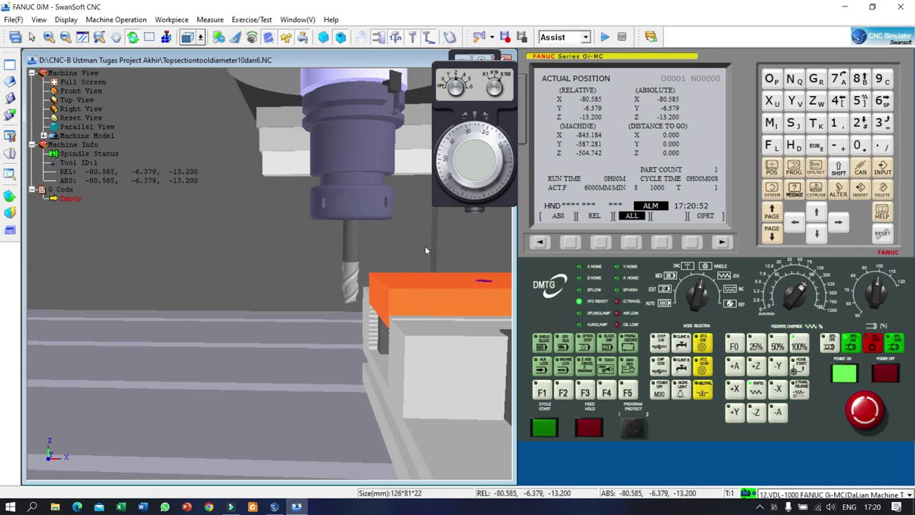
# Move the X axis toward the workpiece in progressively finer handwheel increments to -67.745, until the tool touches its X-negative side face
pyautogui.click(448, 84)
pyautogui.moveTo(478, 151); pyautogui.dragTo(464, 155)
pyautogui.moveTo(398, 285); pyautogui.dragTo(406, 295)
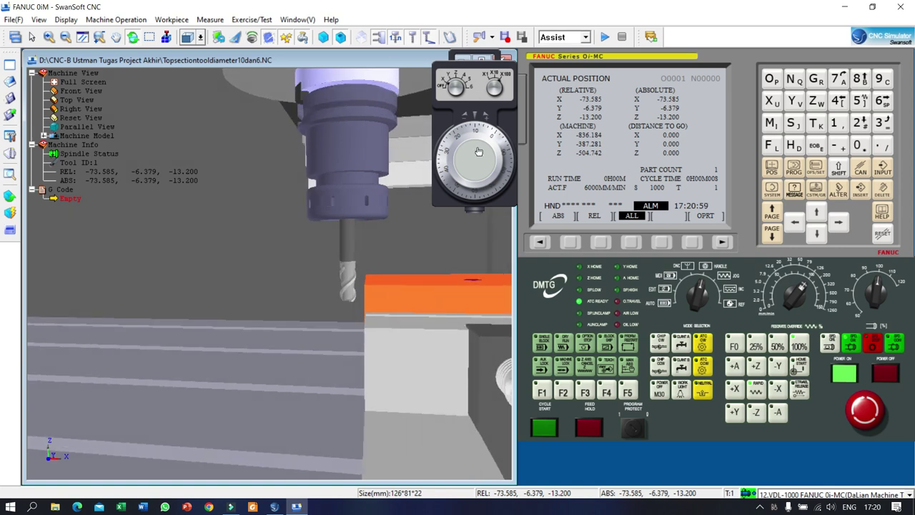
pyautogui.moveTo(478, 152); pyautogui.dragTo(486, 172)
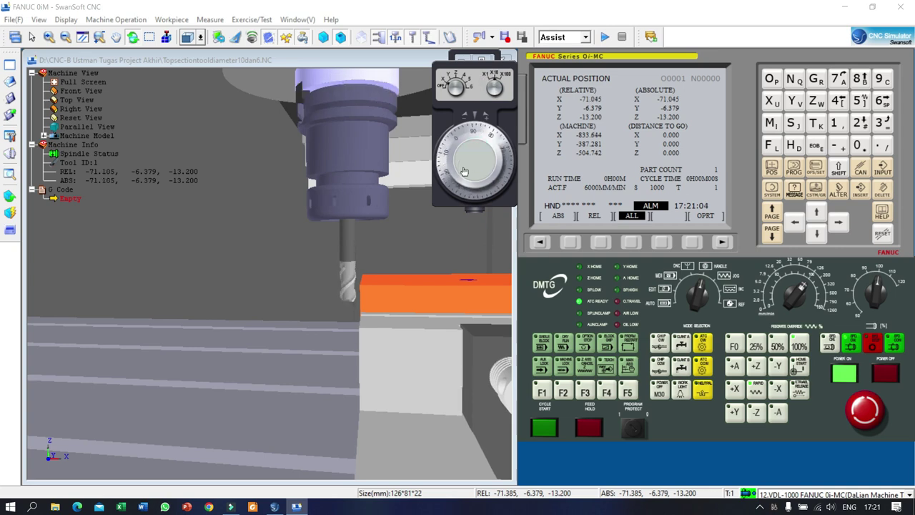
pyautogui.moveTo(484, 156)
pyautogui.mouseDown()
pyautogui.moveTo(474, 183)
pyautogui.moveTo(481, 169)
pyautogui.moveTo(482, 181)
pyautogui.moveTo(463, 161)
pyautogui.moveTo(482, 171)
pyautogui.mouseUp()
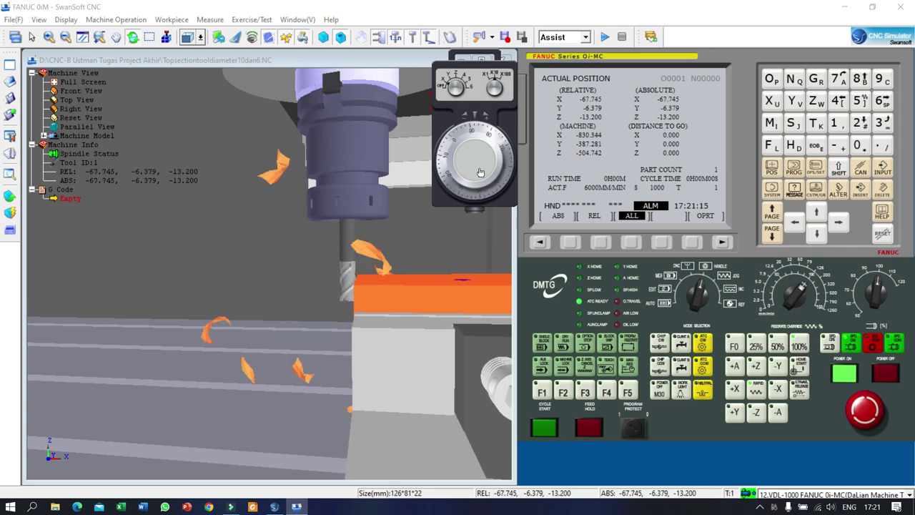
pyautogui.moveTo(306, 300)
pyautogui.mouseDown()
pyautogui.moveTo(333, 307)
pyautogui.moveTo(335, 322)
pyautogui.mouseUp()
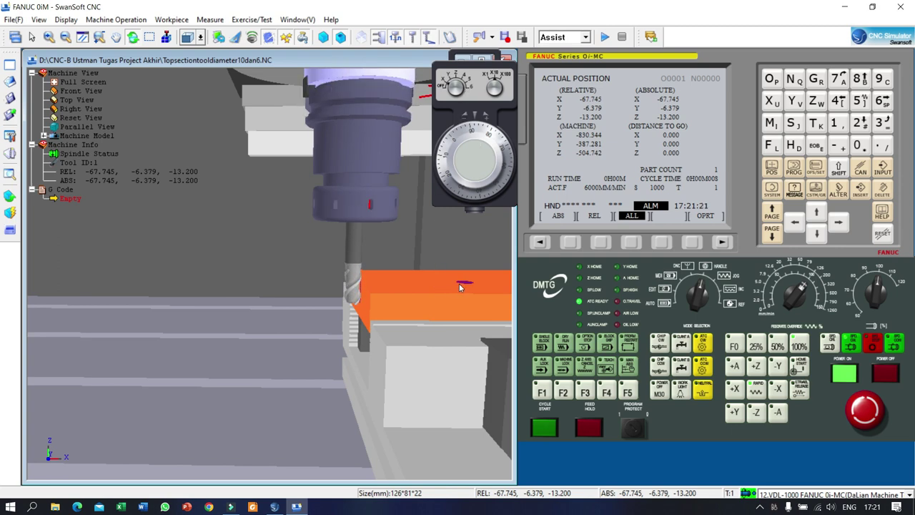
# Show the relative position and zero its X value at the touched side face
pyautogui.click(775, 172)
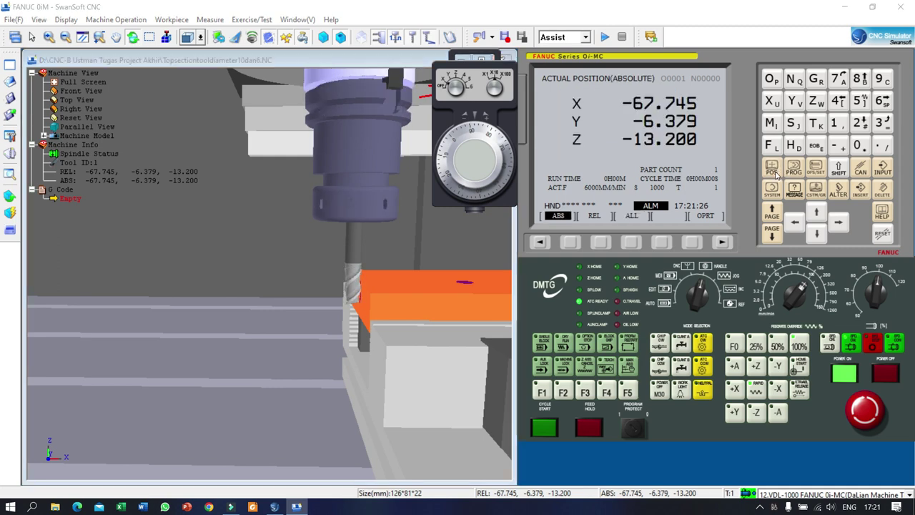
pyautogui.click(600, 244)
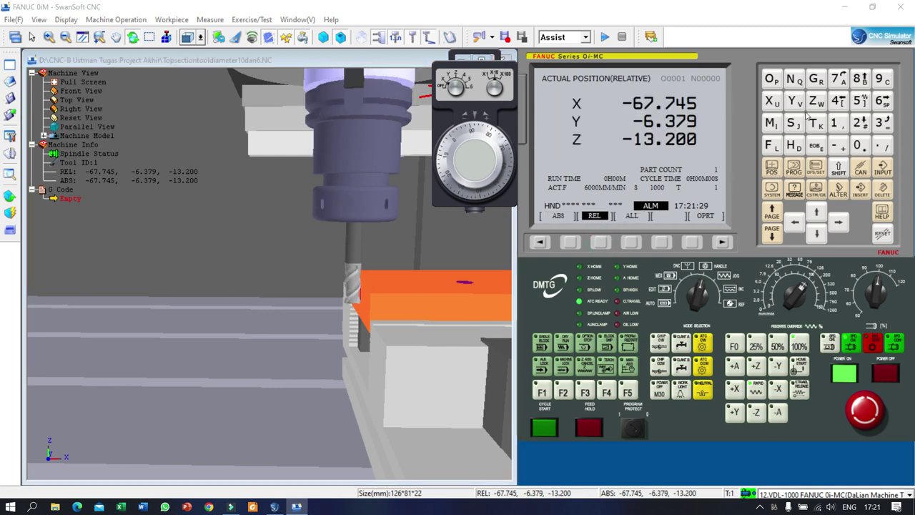
pyautogui.click(770, 102)
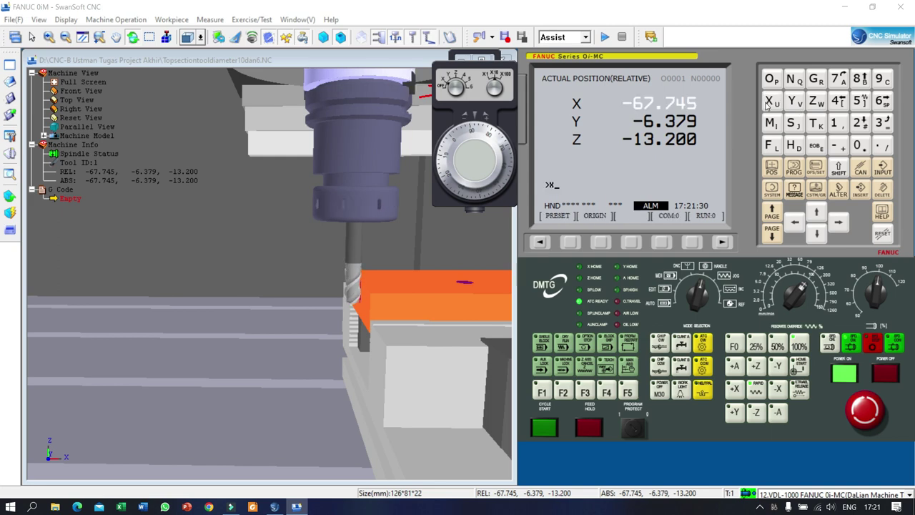
pyautogui.click(572, 243)
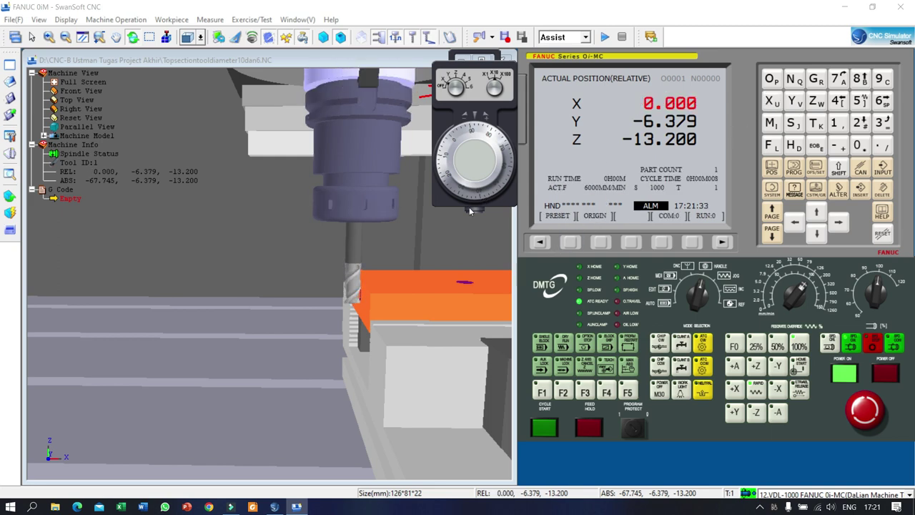
pyautogui.moveTo(428, 288); pyautogui.dragTo(404, 286)
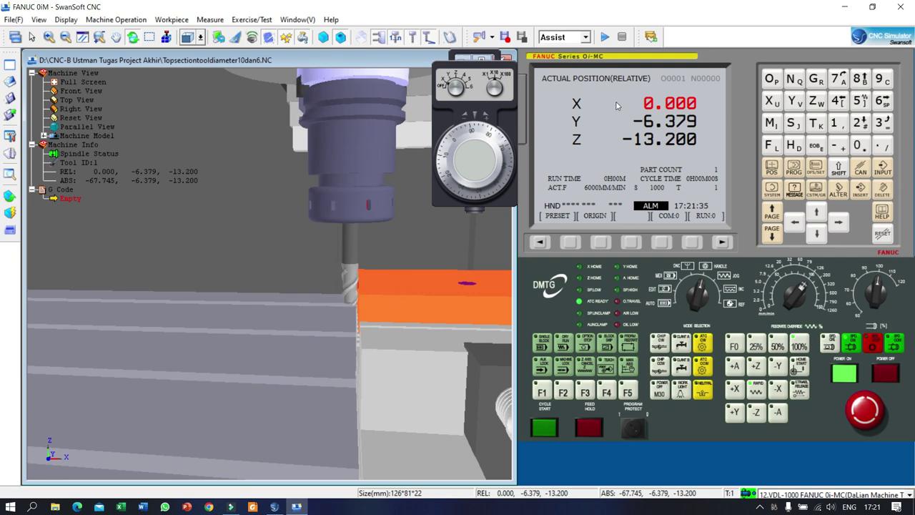
# Raise the Z axis to 12.8 in coarse handwheel increments, clear of the workpiece's top face
pyautogui.click(503, 88)
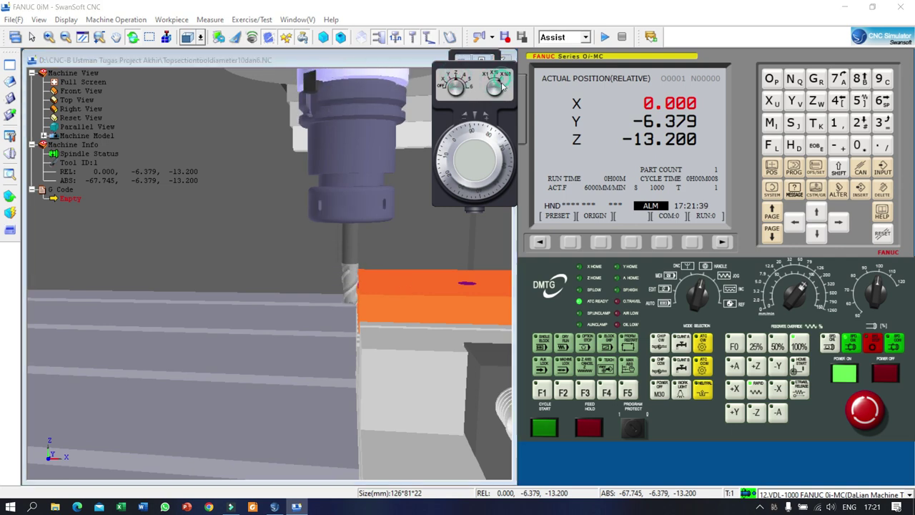
pyautogui.scroll(10, 489, 140)
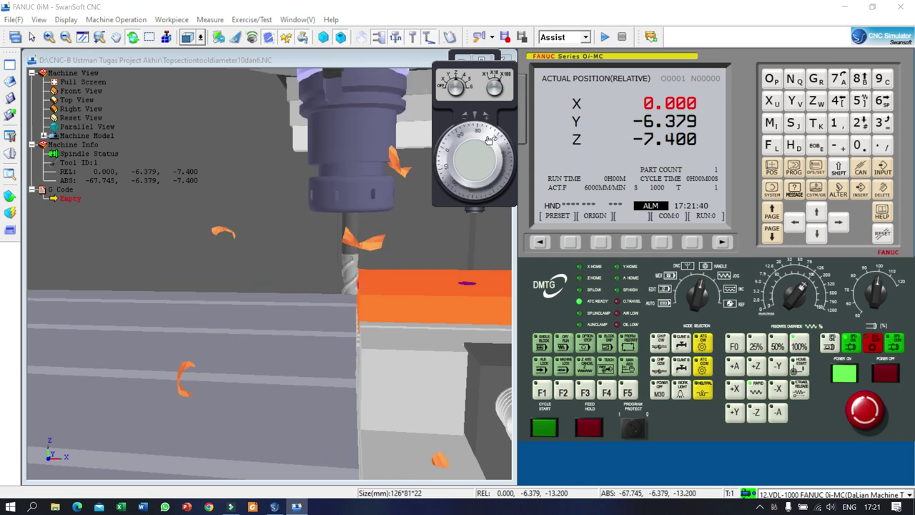
pyautogui.scroll(15, 484, 145)
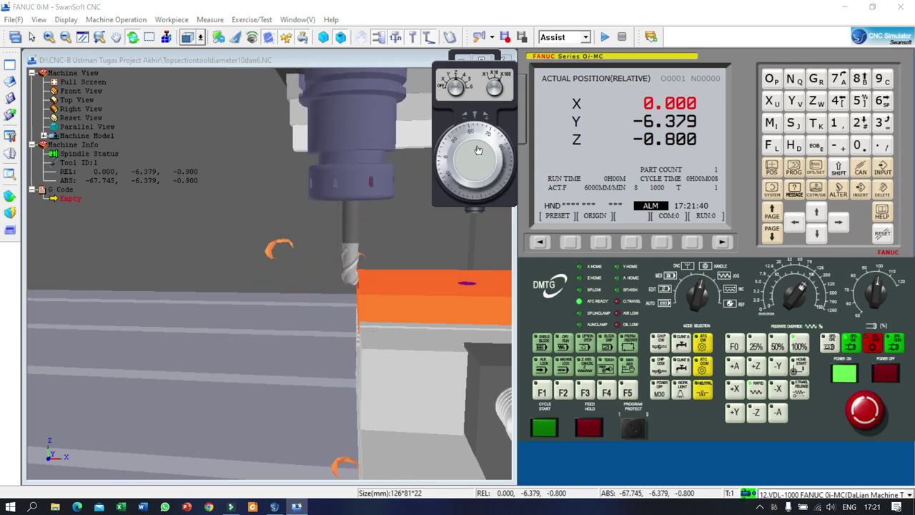
pyautogui.scroll(5, 478, 150)
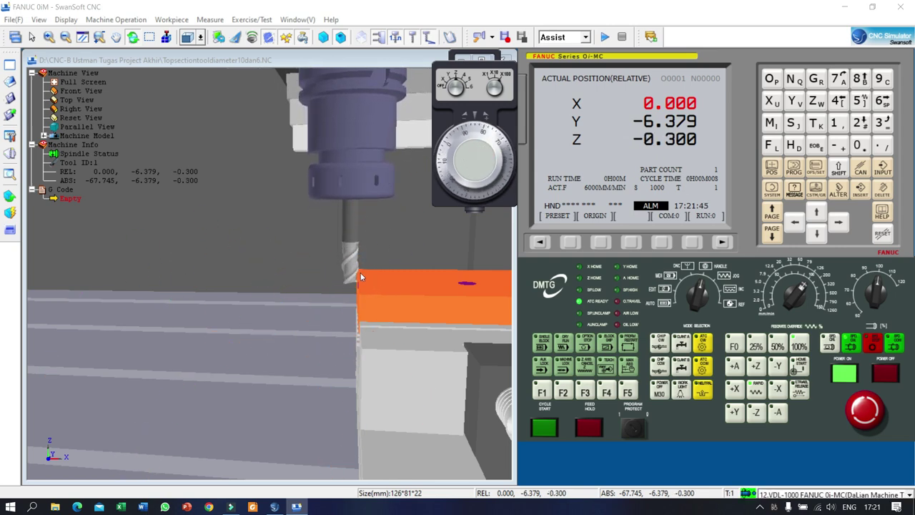
pyautogui.scroll(20, 481, 156)
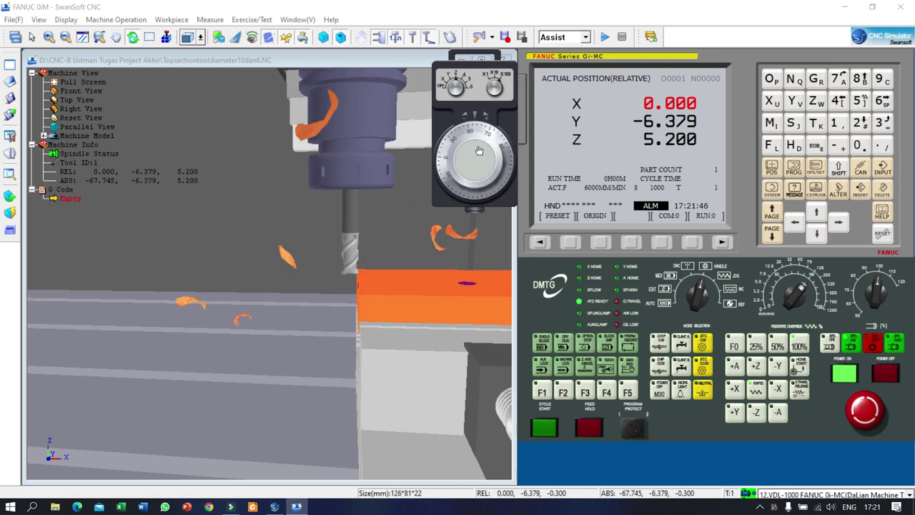
pyautogui.moveTo(441, 227); pyautogui.dragTo(374, 289)
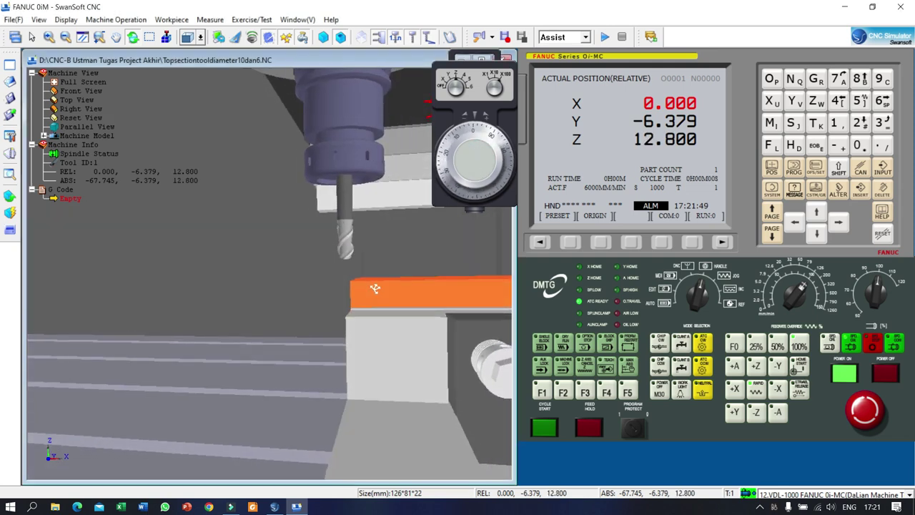
# Move the X axis across the workpiece to relative X 150, past its X-positive side
pyautogui.click(449, 84)
pyautogui.scroll(20, 483, 155)
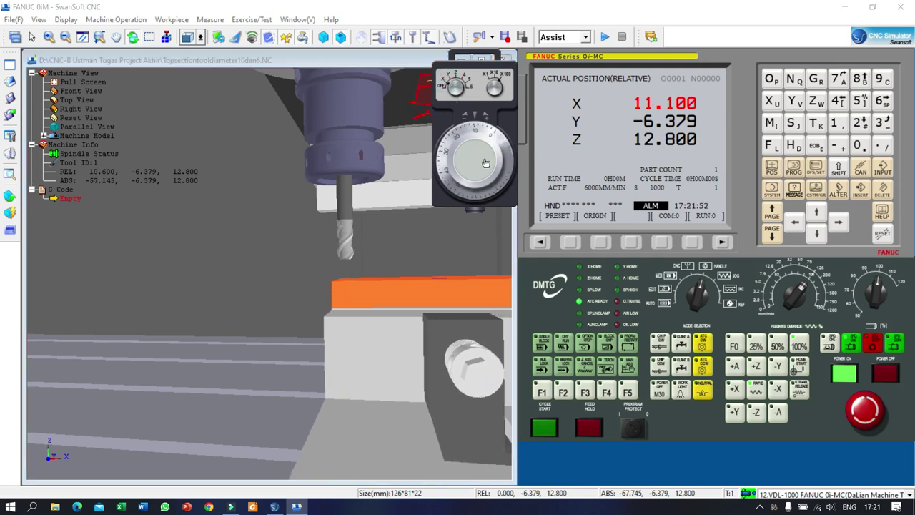
pyautogui.scroll(20, 478, 173)
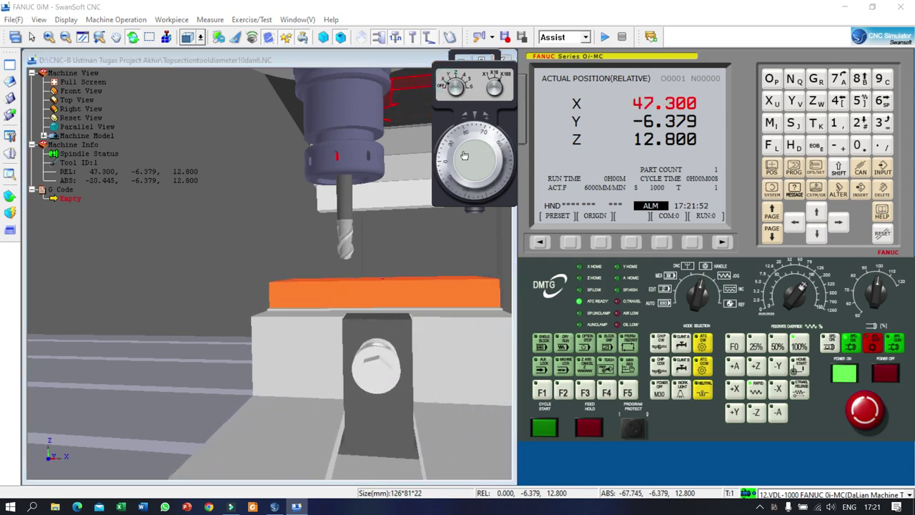
pyautogui.scroll(15, 471, 165)
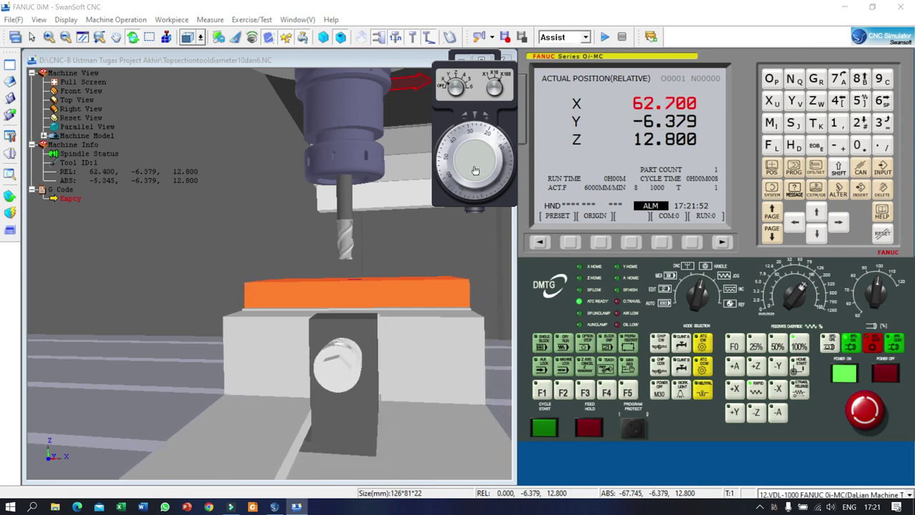
pyautogui.scroll(19, 464, 155)
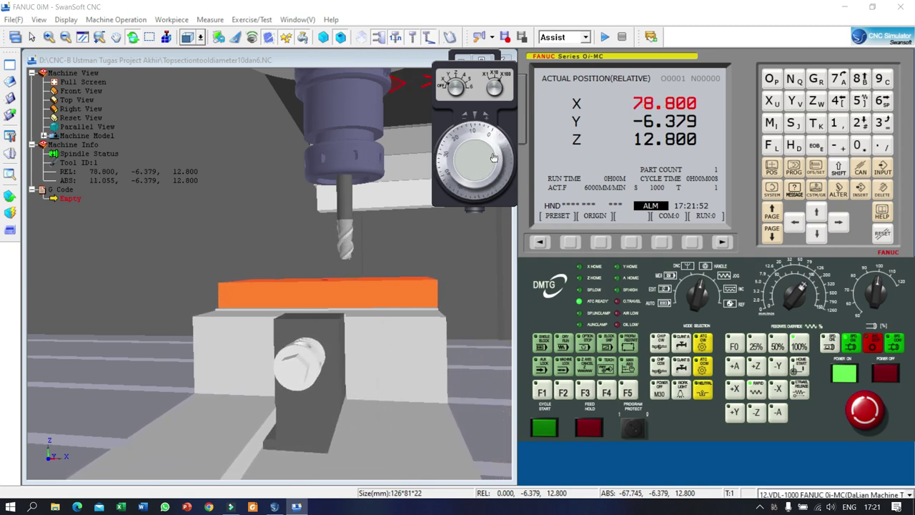
pyautogui.scroll(20, 483, 168)
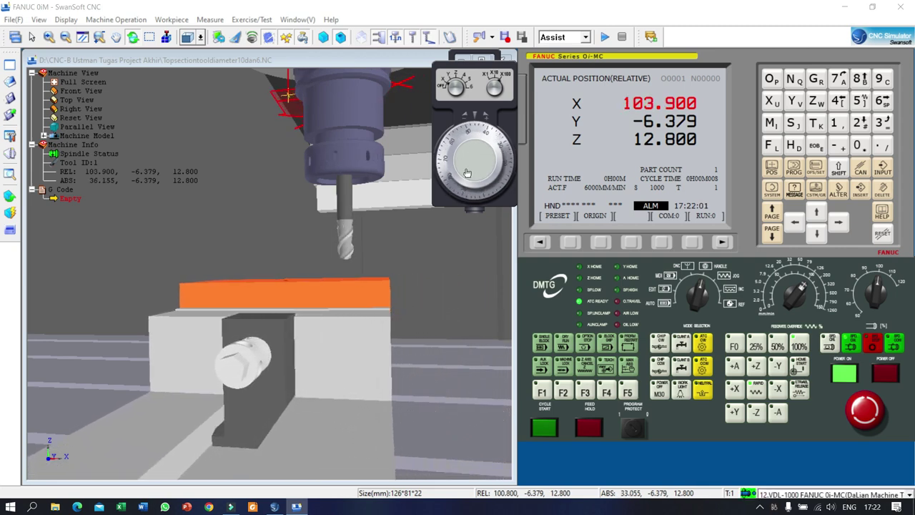
pyautogui.scroll(10, 464, 153)
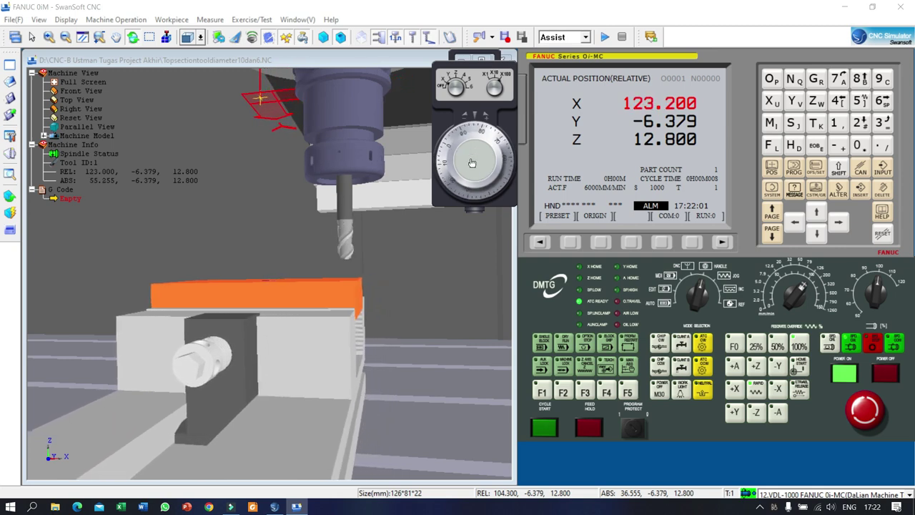
pyautogui.scroll(12, 482, 177)
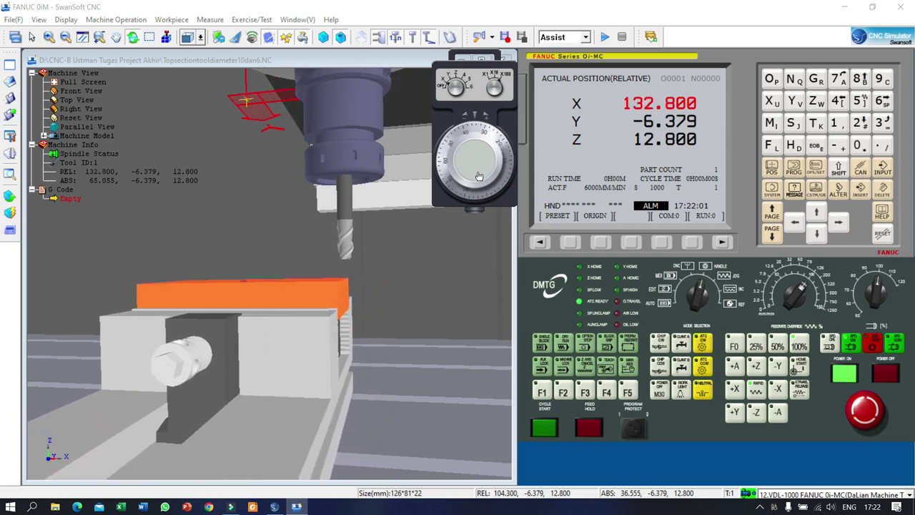
pyautogui.scroll(11, 481, 172)
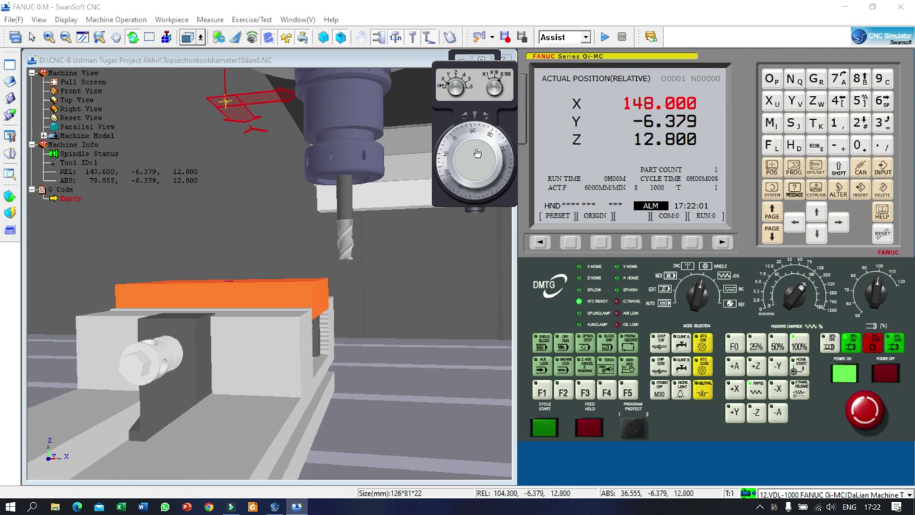
pyautogui.moveTo(380, 274); pyautogui.dragTo(409, 296)
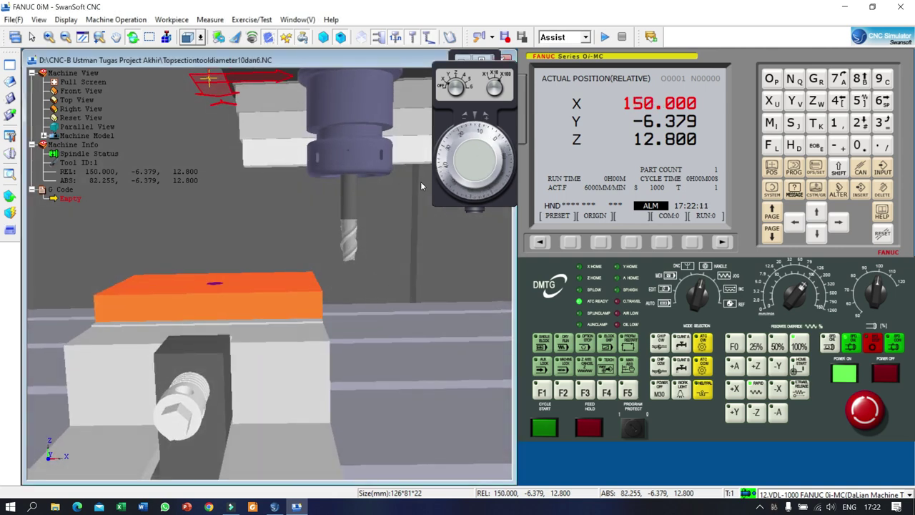
# Lower the Z axis to -8.4 beside the workpiece's X-positive side
pyautogui.click(453, 83)
pyautogui.moveTo(488, 157); pyautogui.dragTo(472, 169)
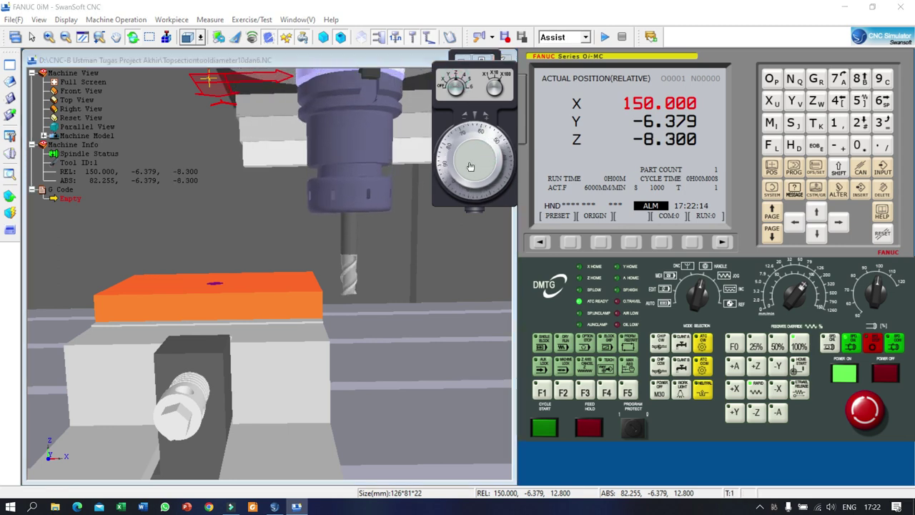
pyautogui.moveTo(398, 285); pyautogui.dragTo(367, 288)
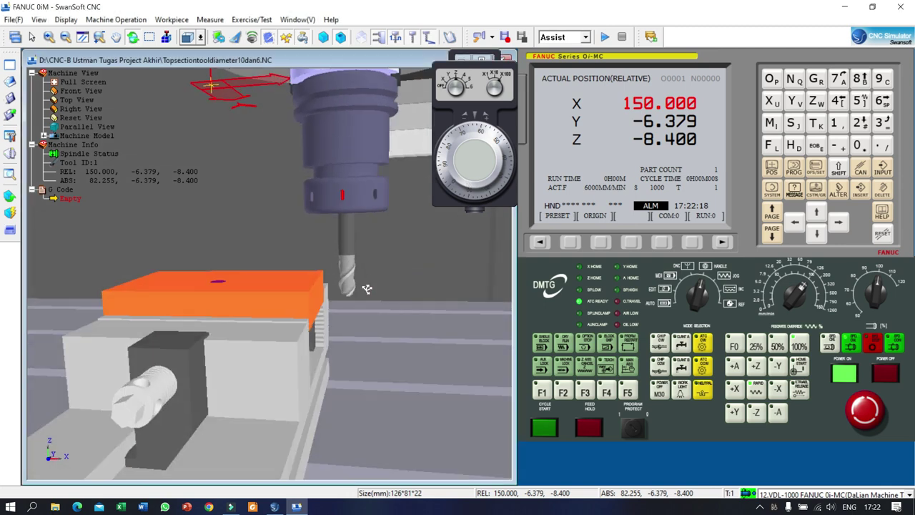
# Move the X axis back toward the workpiece to relative X 135.75, until the tool touches its X-positive side face
pyautogui.click(444, 86)
pyautogui.moveTo(468, 159); pyautogui.dragTo(482, 172)
pyautogui.moveTo(380, 297); pyautogui.dragTo(406, 296)
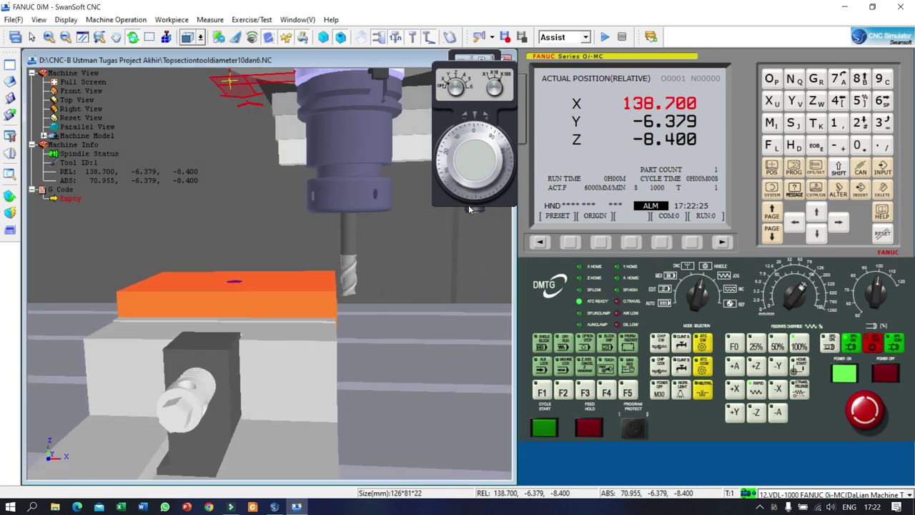
pyautogui.moveTo(473, 170); pyautogui.dragTo(466, 189)
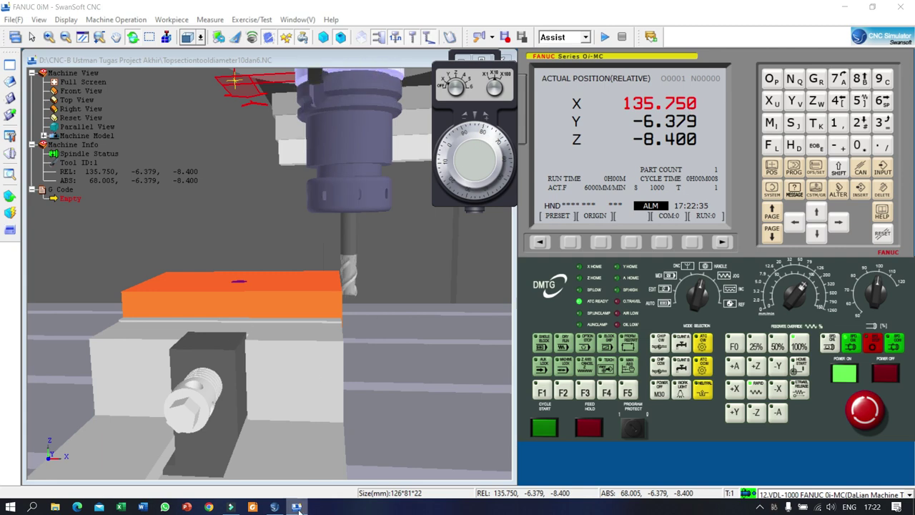
# Switch to Calculator and divide the X touch-off distance 135.750 by 2 to find the workpiece's X centre
pyautogui.click(32, 506)
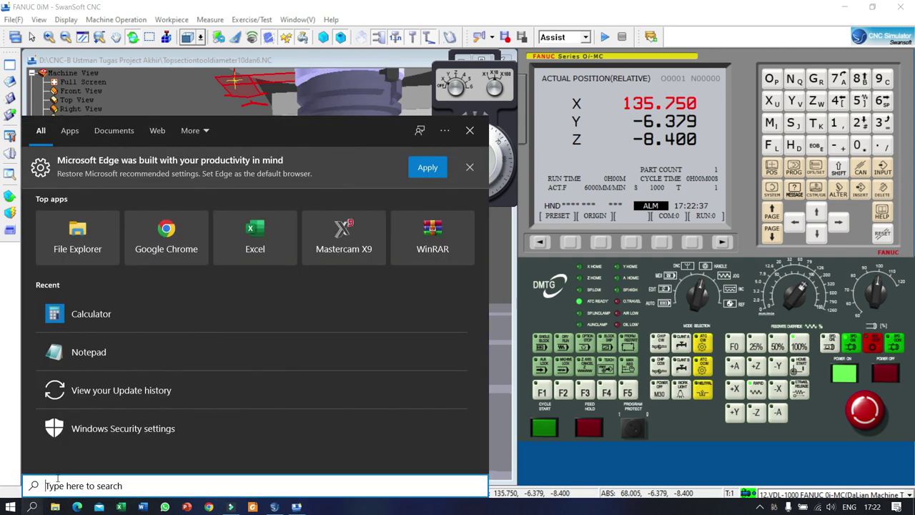
pyautogui.click(78, 315)
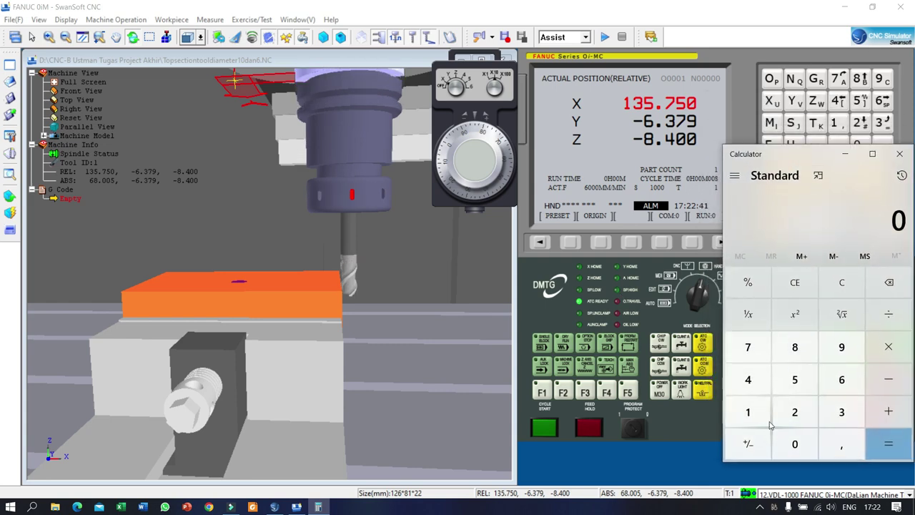
pyautogui.click(764, 419)
pyautogui.click(841, 412)
pyautogui.click(794, 379)
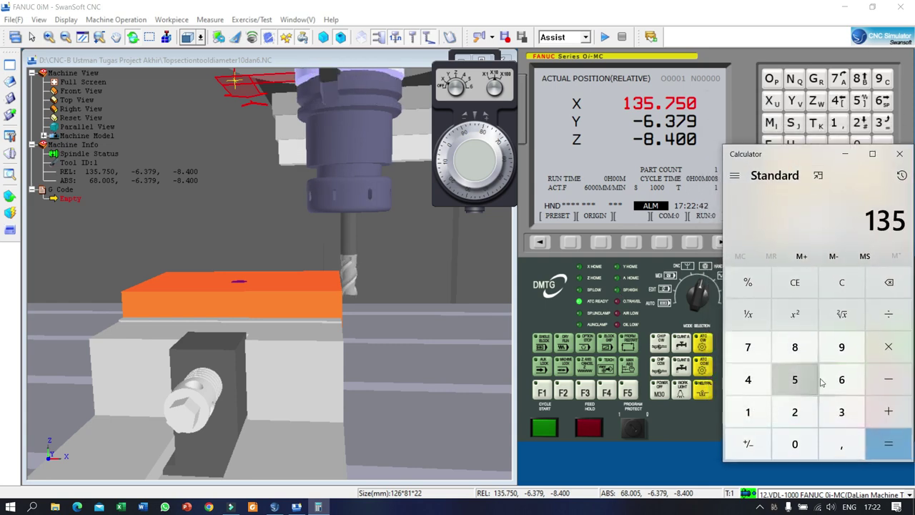
pyautogui.click(841, 440)
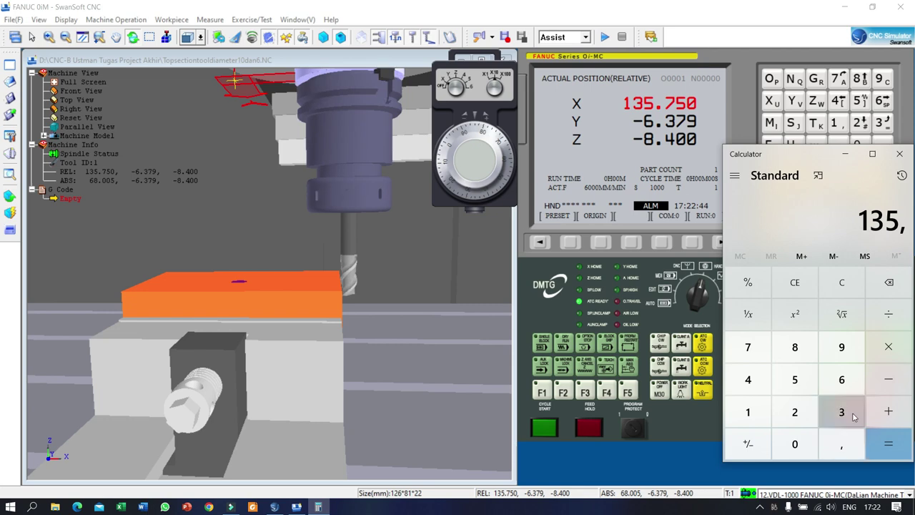
pyautogui.click(757, 360)
pyautogui.click(794, 380)
pyautogui.click(795, 444)
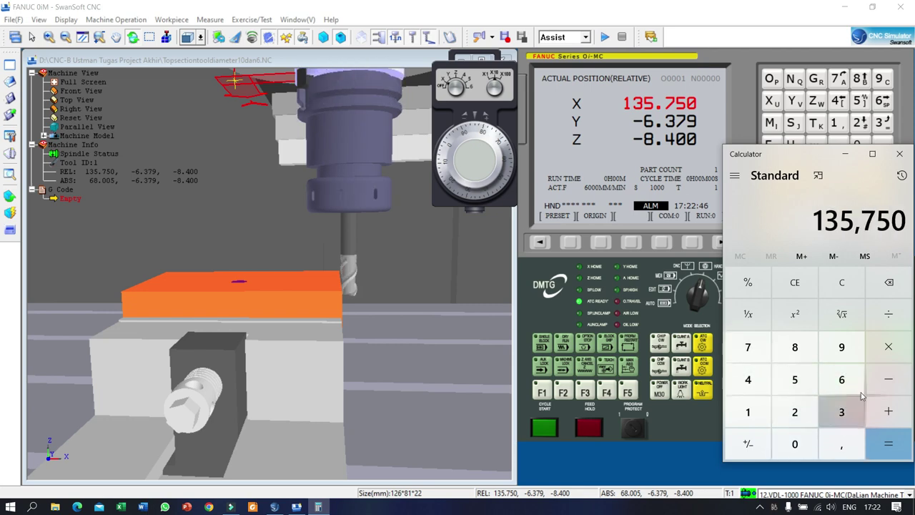
pyautogui.click(888, 314)
pyautogui.click(794, 412)
pyautogui.click(889, 438)
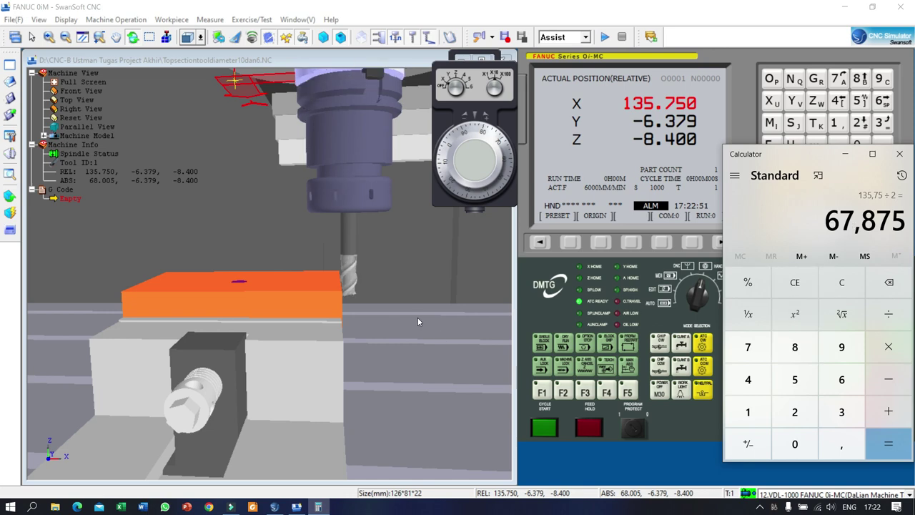
# Raise the Z axis to 10.9, clear of the workpiece, and move the X axis back to relative X 67.65
pyautogui.click(458, 81)
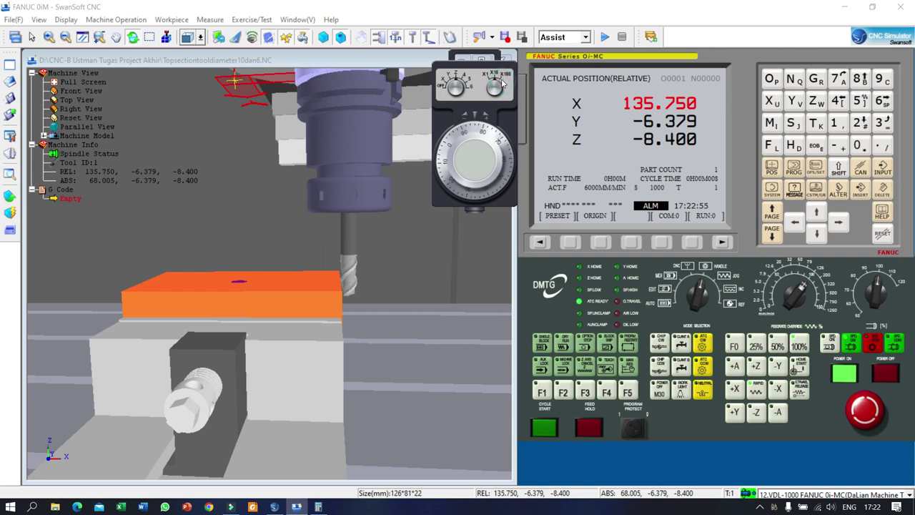
pyautogui.moveTo(490, 149); pyautogui.dragTo(472, 161)
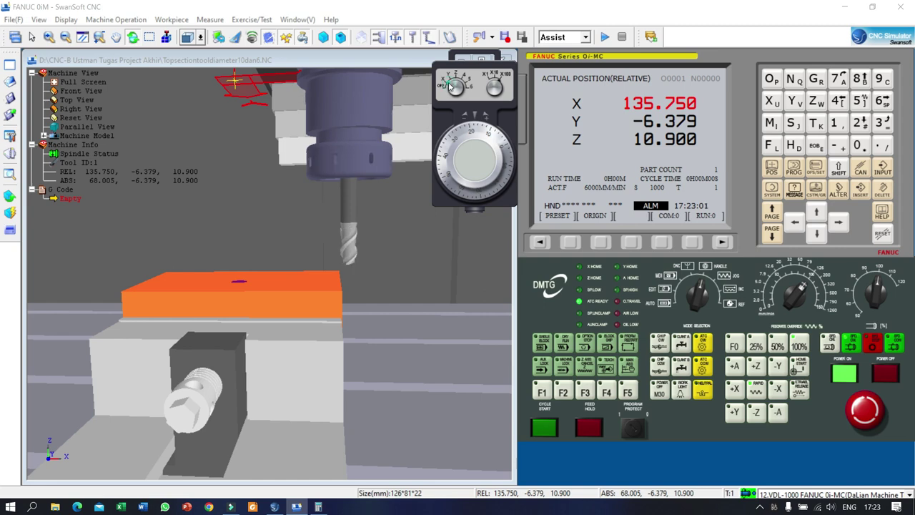
pyautogui.moveTo(477, 154)
pyautogui.mouseDown()
pyautogui.moveTo(464, 169)
pyautogui.moveTo(463, 155)
pyautogui.moveTo(477, 161)
pyautogui.moveTo(482, 150)
pyautogui.mouseUp()
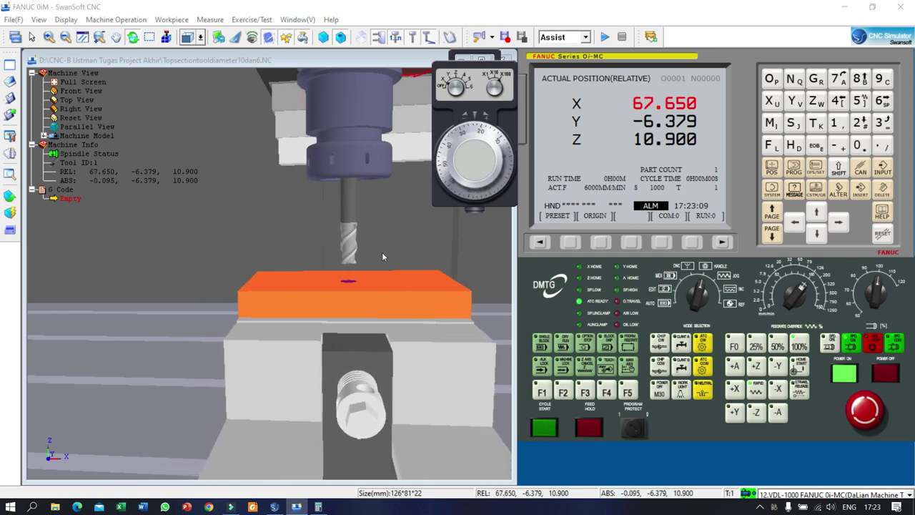
# Recheck the calculated half distance and move the X axis to relative X 67.79 in X10 handwheel increments
pyautogui.click(319, 507)
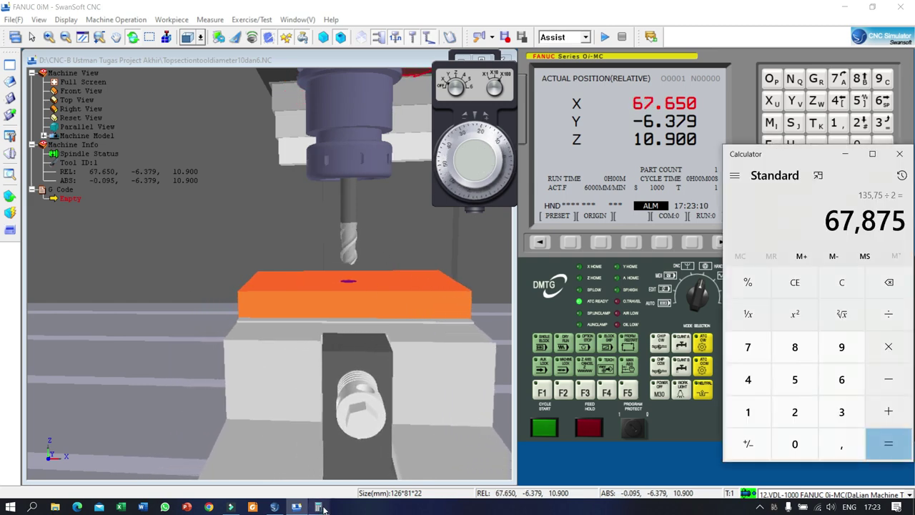
pyautogui.click(496, 82)
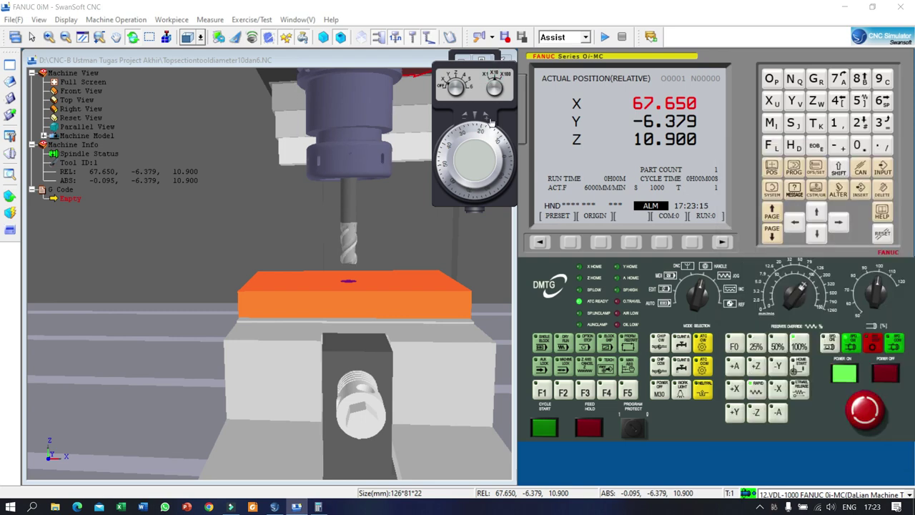
pyautogui.scroll(15, 483, 154)
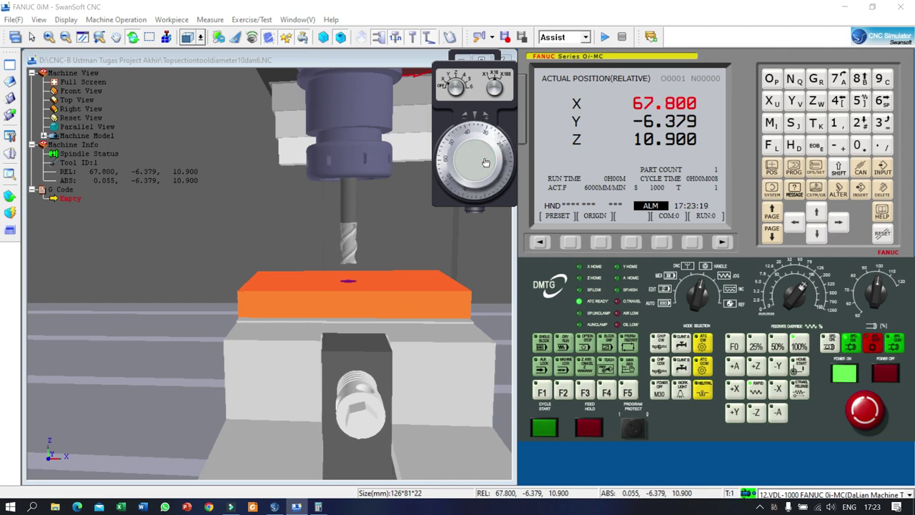
pyautogui.scroll(-1, 486, 162)
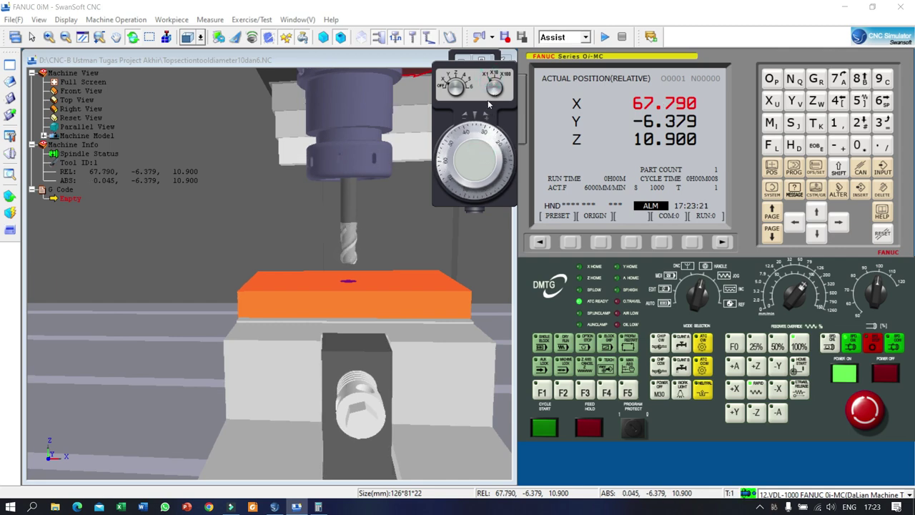
# Fine-adjust the X axis to relative X 67.875 in X1 handwheel increments, placing the tool at the workpiece's X centre
pyautogui.scroll(8, 484, 159)
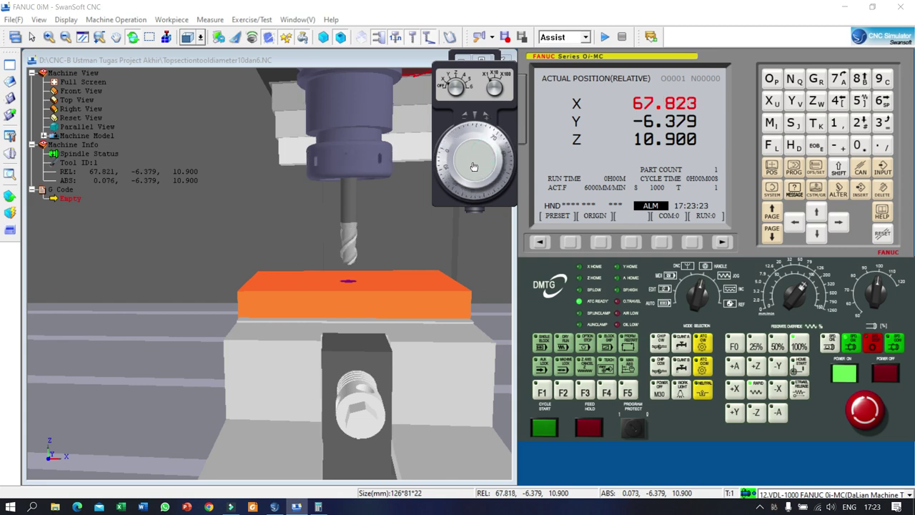
pyautogui.scroll(20, 481, 159)
pyautogui.scroll(-3, 486, 169)
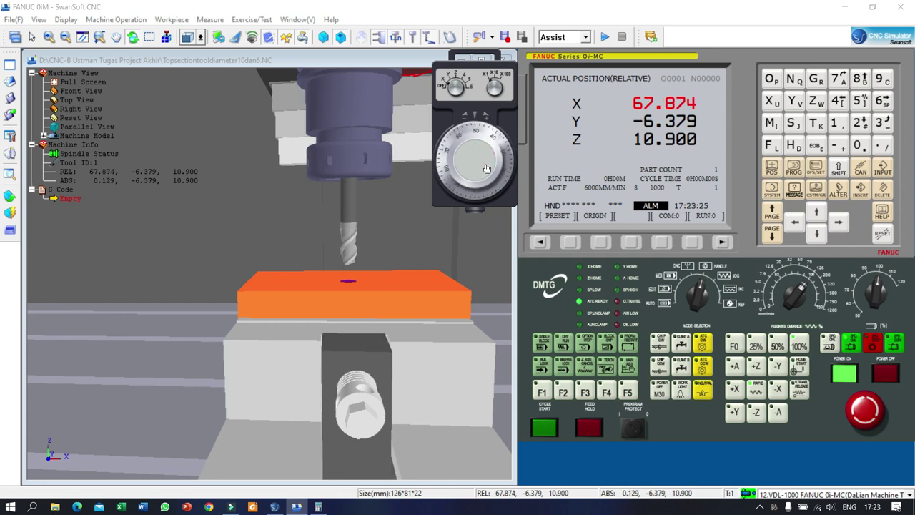
pyautogui.scroll(-2, 487, 168)
pyautogui.scroll(2, 486, 168)
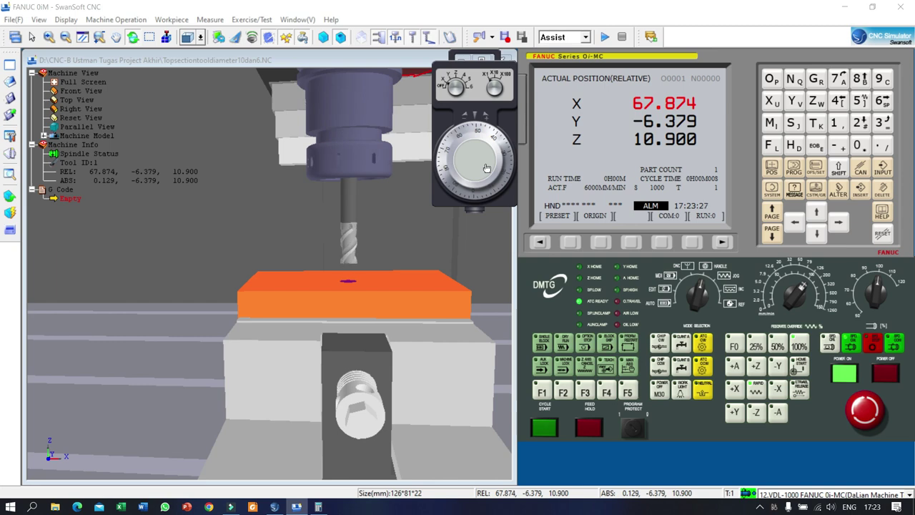
pyautogui.scroll(2, 486, 168)
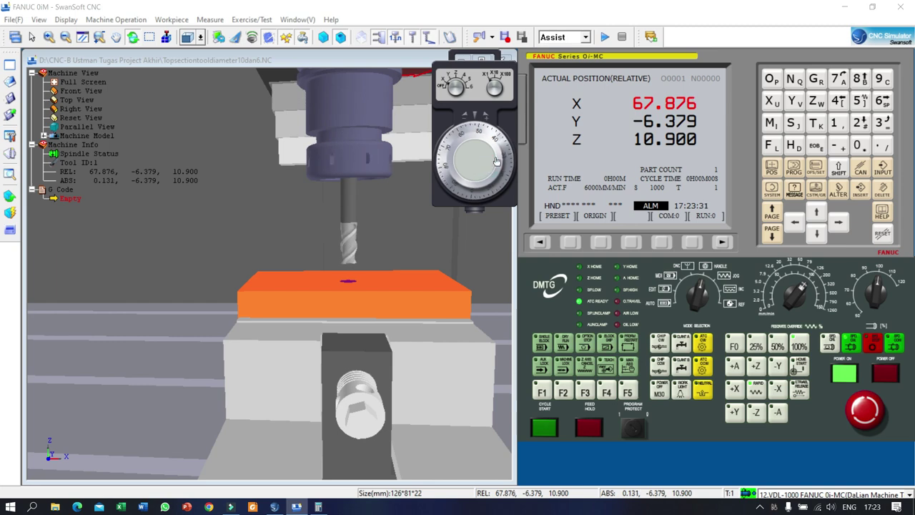
pyautogui.scroll(-5, 496, 162)
pyautogui.scroll(5, 493, 162)
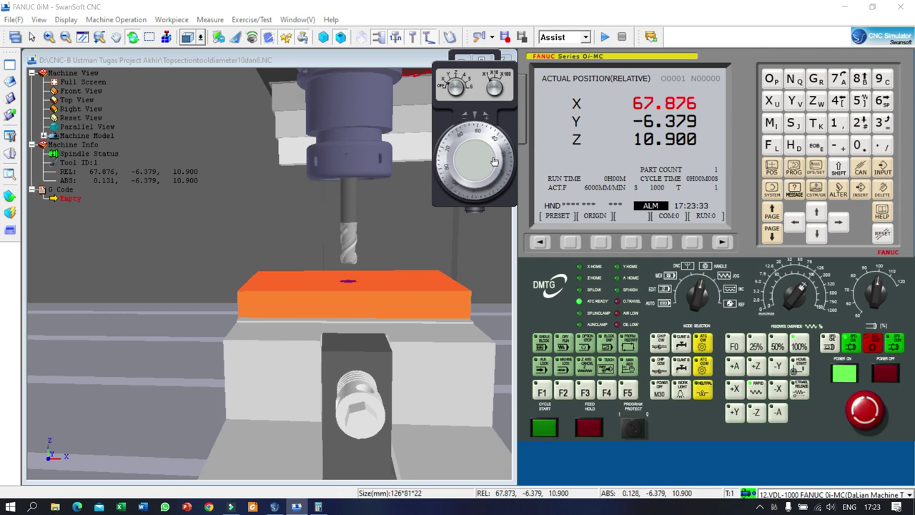
pyautogui.scroll(1, 493, 161)
pyautogui.scroll(-1, 493, 161)
pyautogui.scroll(-2, 493, 162)
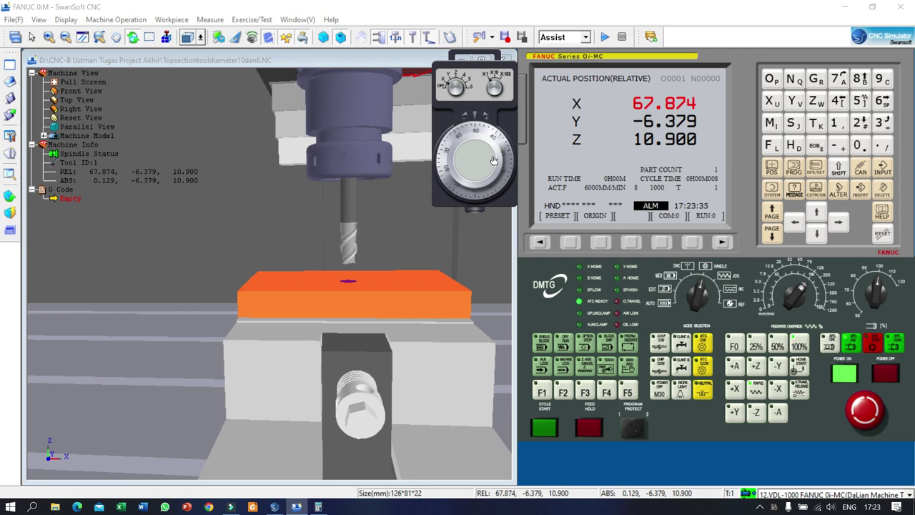
pyautogui.click(494, 162)
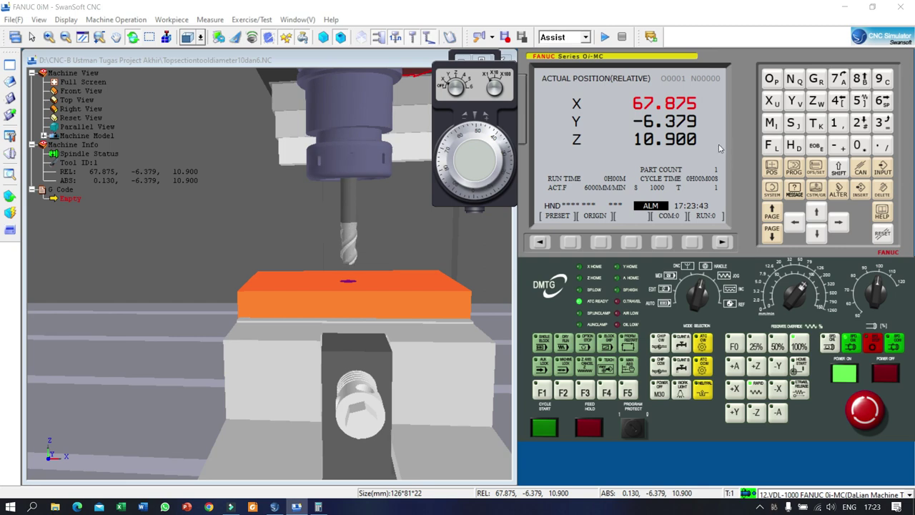
# Measure X0 into the G54 work offset at the X centre and preset the relative X coordinate to 0
pyautogui.click(817, 169)
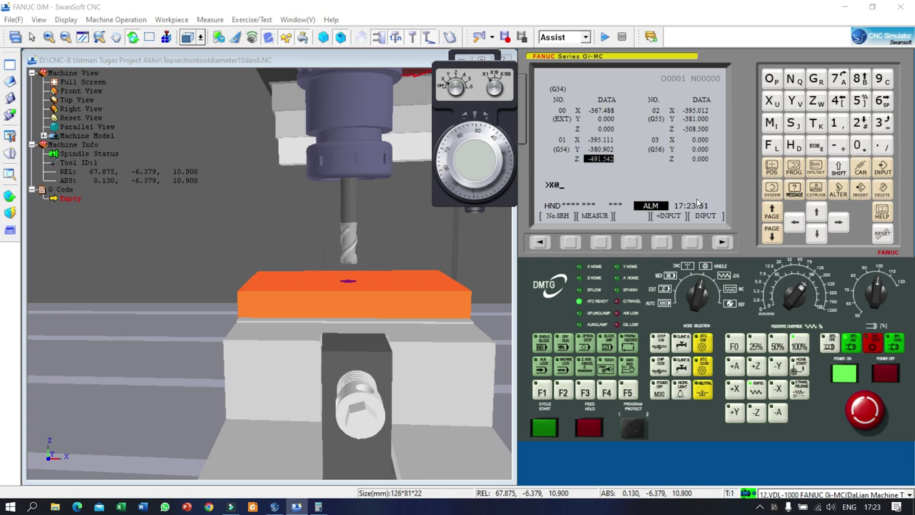
pyautogui.click(602, 243)
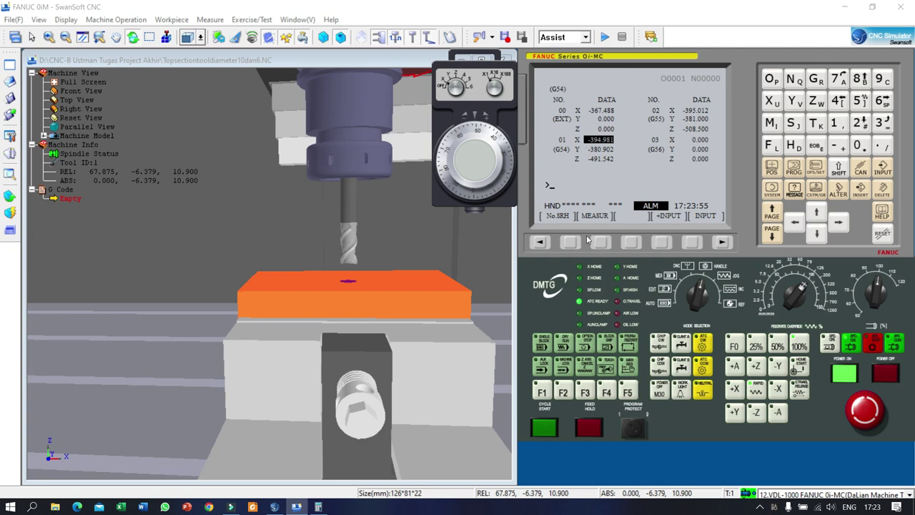
pyautogui.click(776, 173)
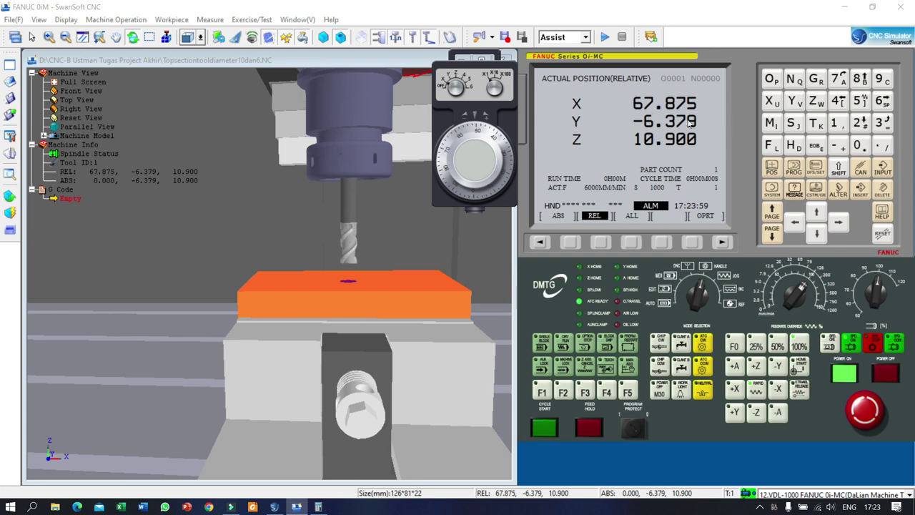
pyautogui.click(772, 101)
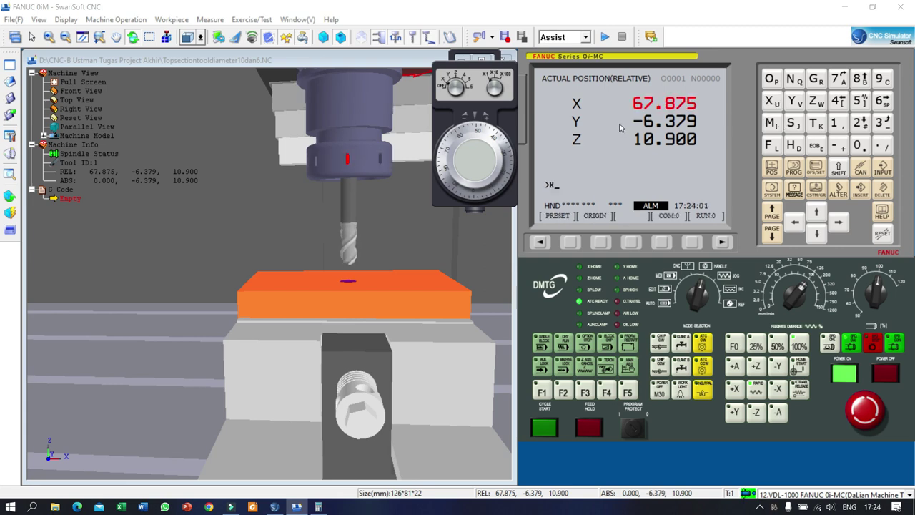
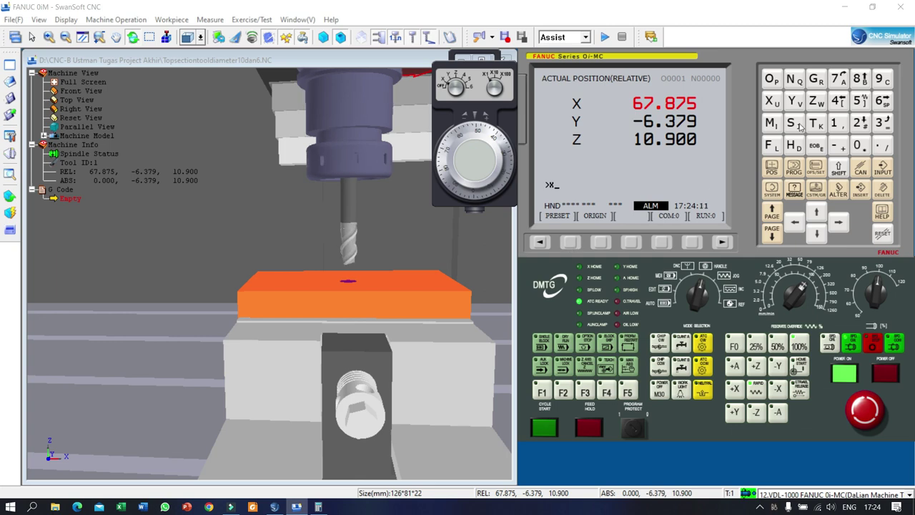
pyautogui.click(571, 243)
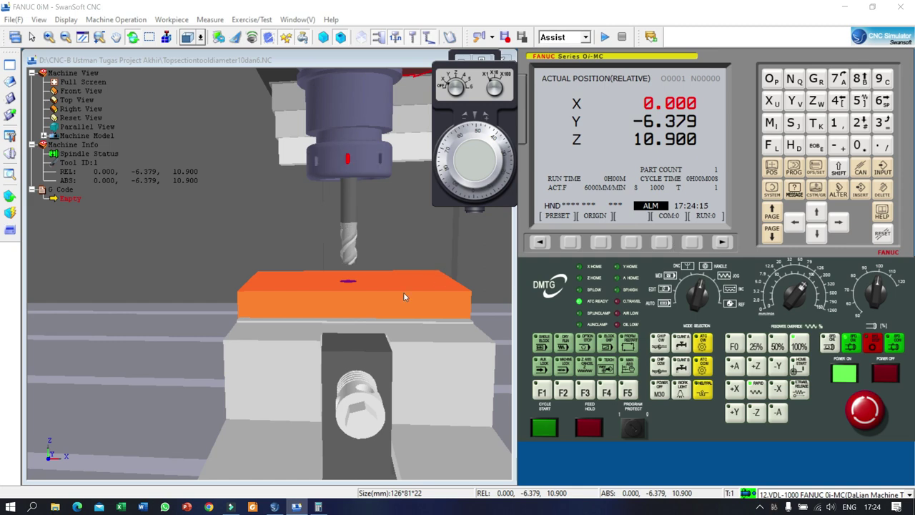
# Move the Y axis in coarse handwheel increments to relative Y -52.319, past the workpiece's Y-negative side
pyautogui.moveTo(443, 352); pyautogui.dragTo(309, 312)
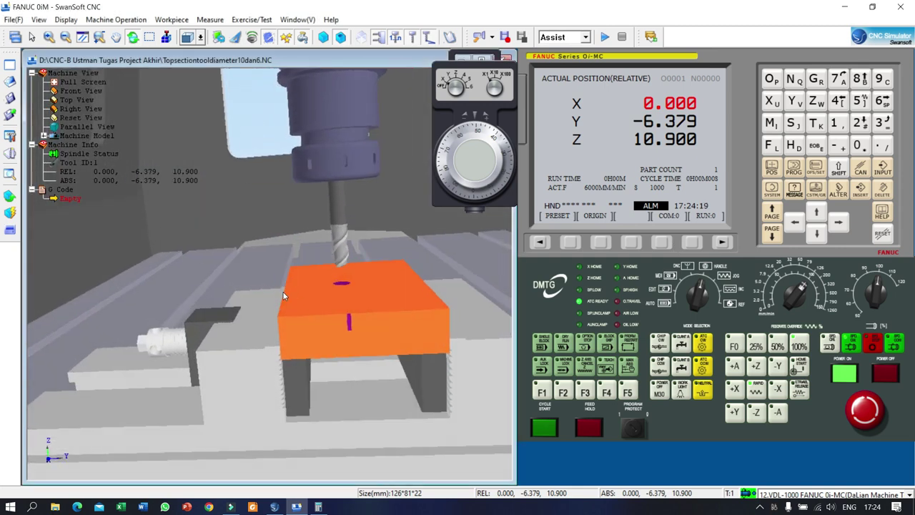
pyautogui.click(444, 77)
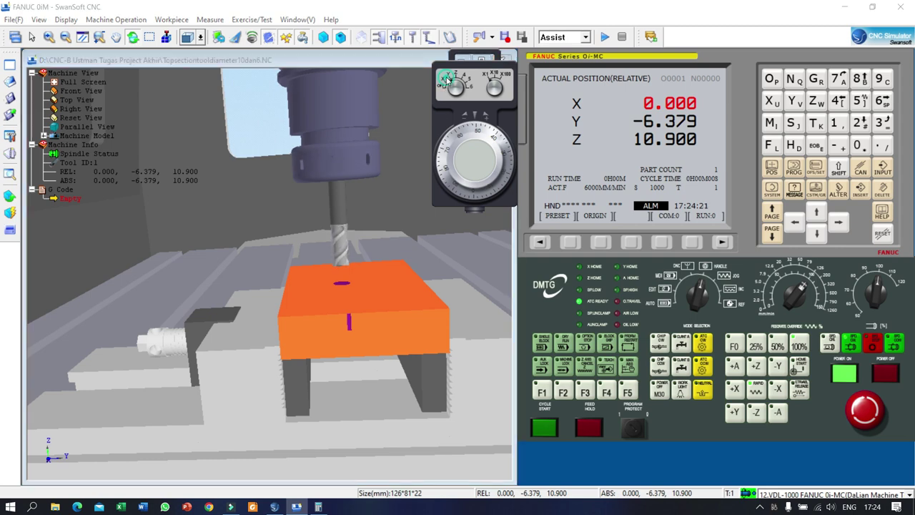
pyautogui.scroll(-20, 470, 147)
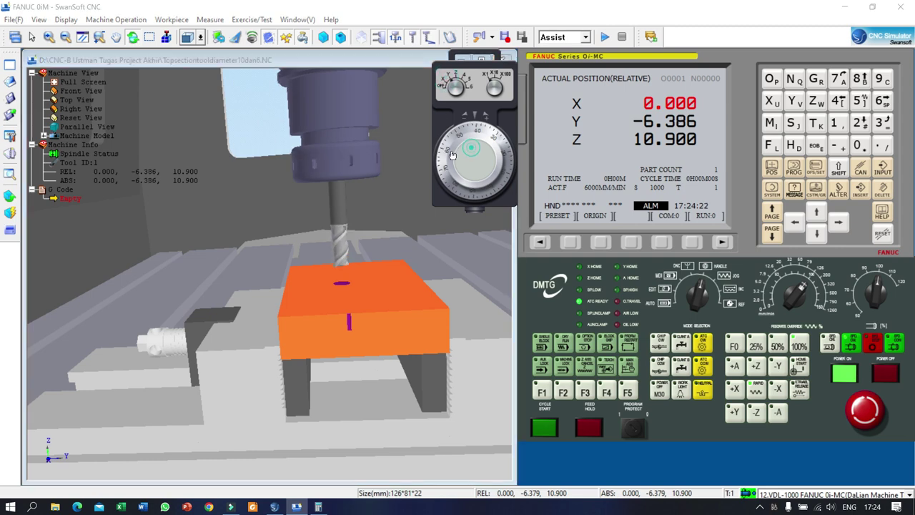
pyautogui.click(496, 86)
pyautogui.scroll(-20, 489, 155)
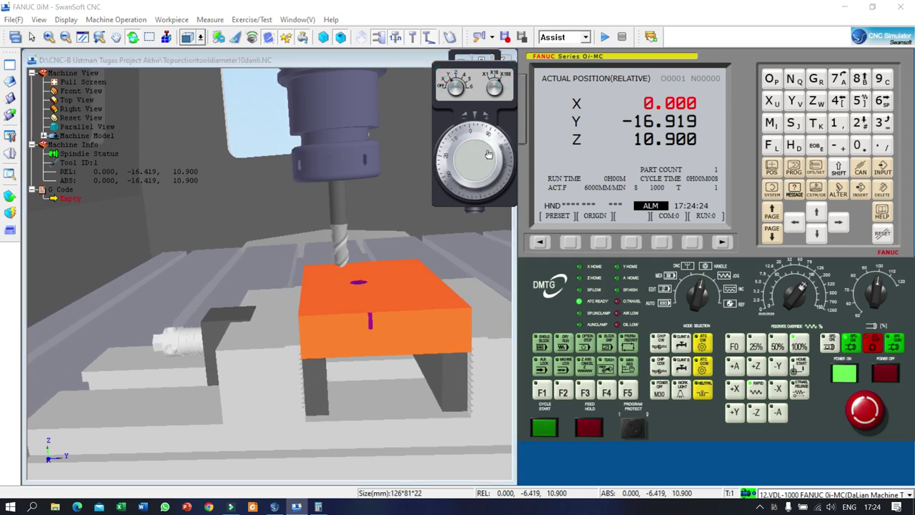
pyautogui.scroll(-20, 472, 157)
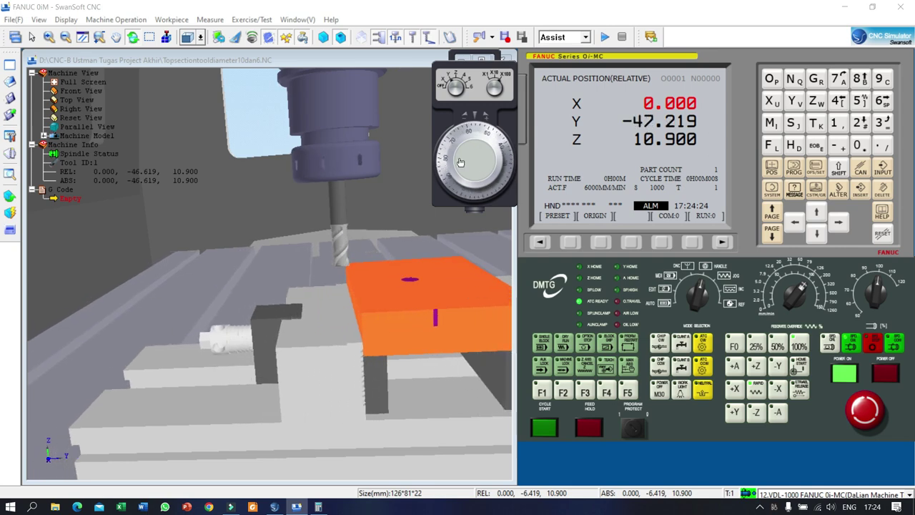
pyautogui.scroll(-10, 461, 163)
pyautogui.scroll(2, 461, 163)
# Lower the Z axis to -9.9 beside the workpiece's Y-negative side
pyautogui.moveTo(415, 322); pyautogui.dragTo(405, 292)
pyautogui.click(480, 168)
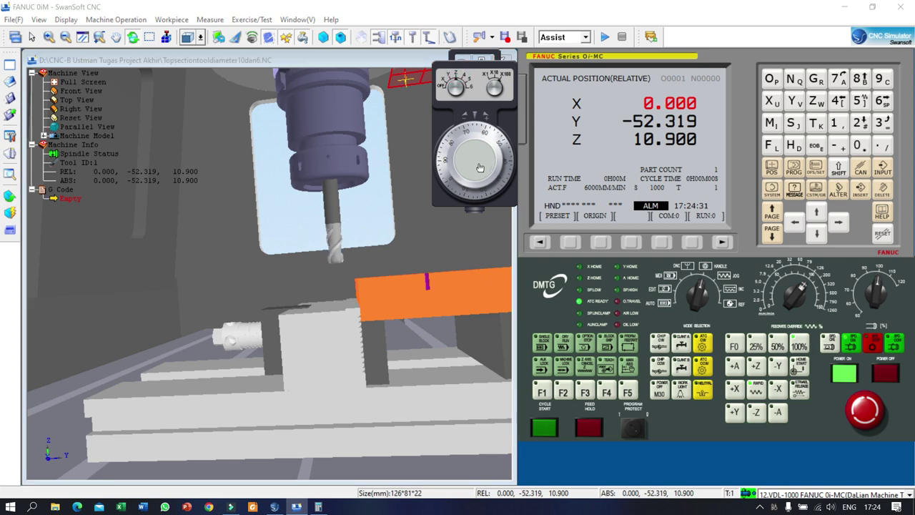
pyautogui.scroll(-20, 475, 164)
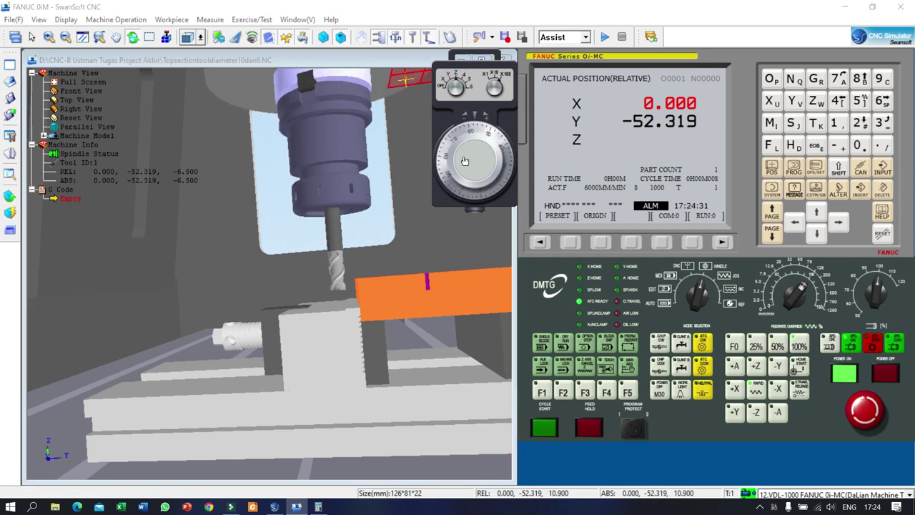
pyautogui.scroll(-7, 465, 161)
pyautogui.scroll(1, 478, 145)
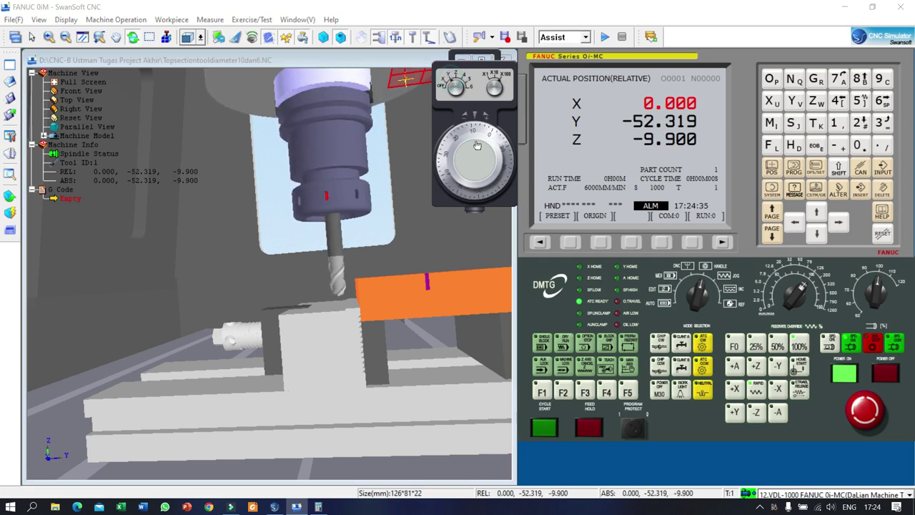
# Advance the Y axis, finishing in X10 handwheel increments, to relative Y -45.489 at the workpiece's Y-negative side and zero the relative Y coordinate
pyautogui.scroll(10, 475, 161)
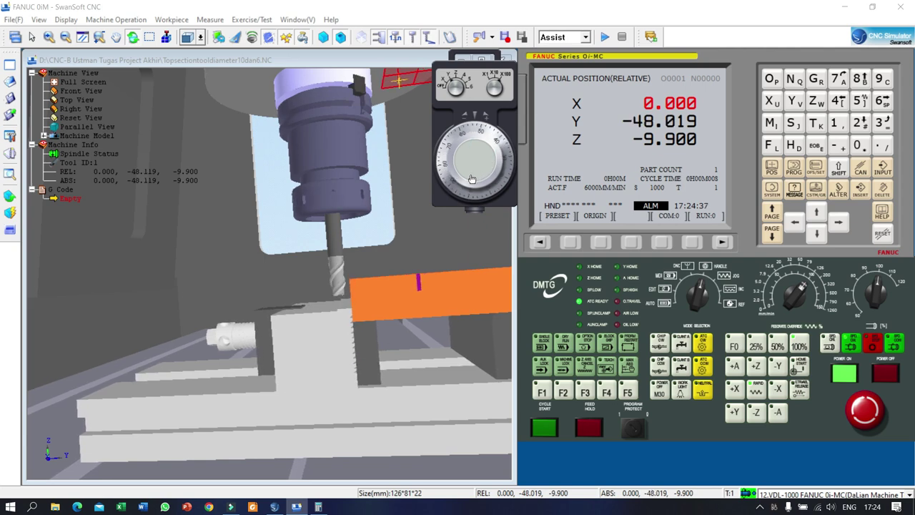
pyautogui.scroll(3, 472, 175)
pyautogui.click(493, 78)
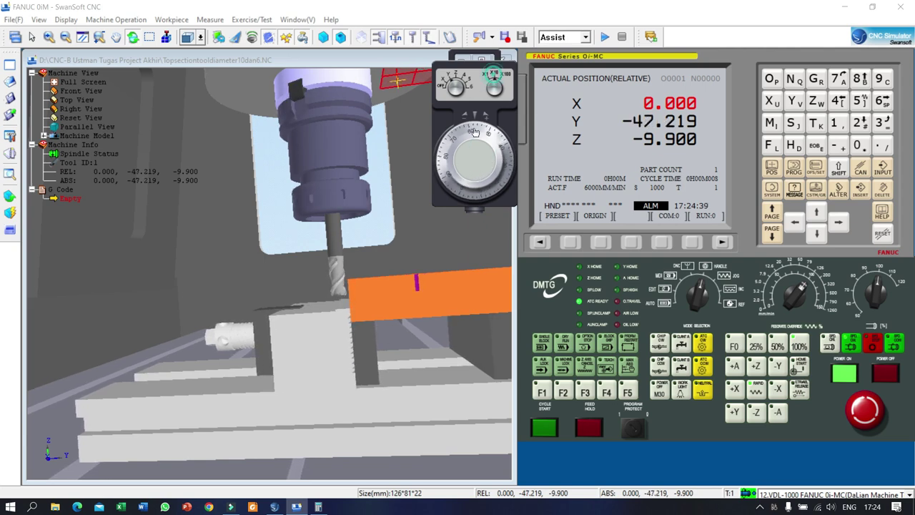
pyautogui.scroll(10, 465, 161)
pyautogui.scroll(15, 461, 170)
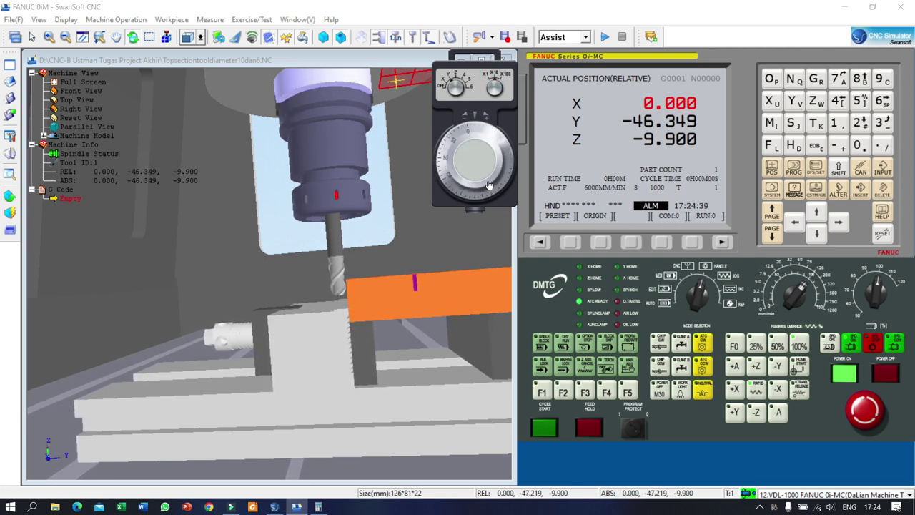
pyautogui.scroll(12, 472, 168)
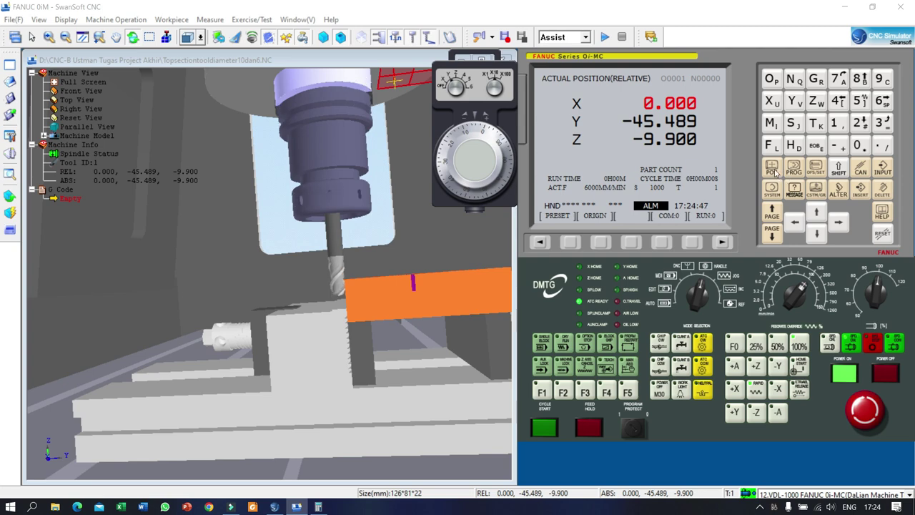
pyautogui.click(792, 101)
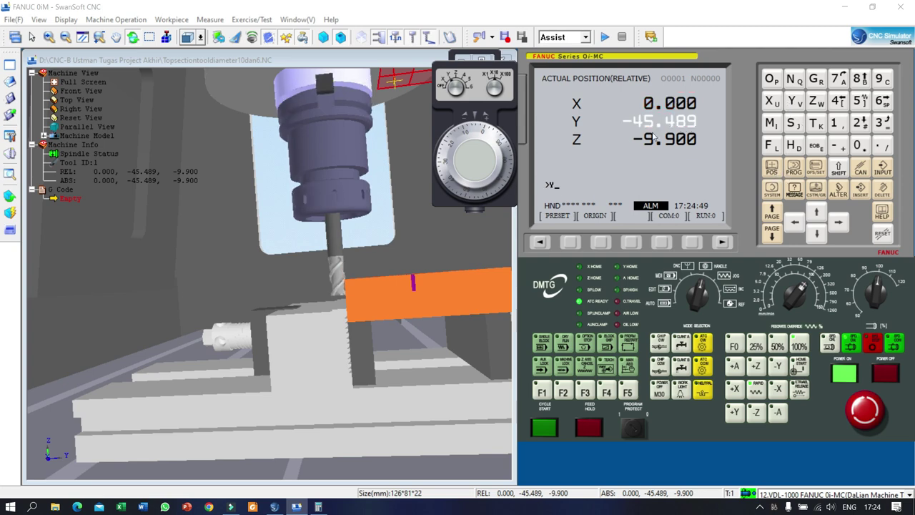
pyautogui.click(602, 241)
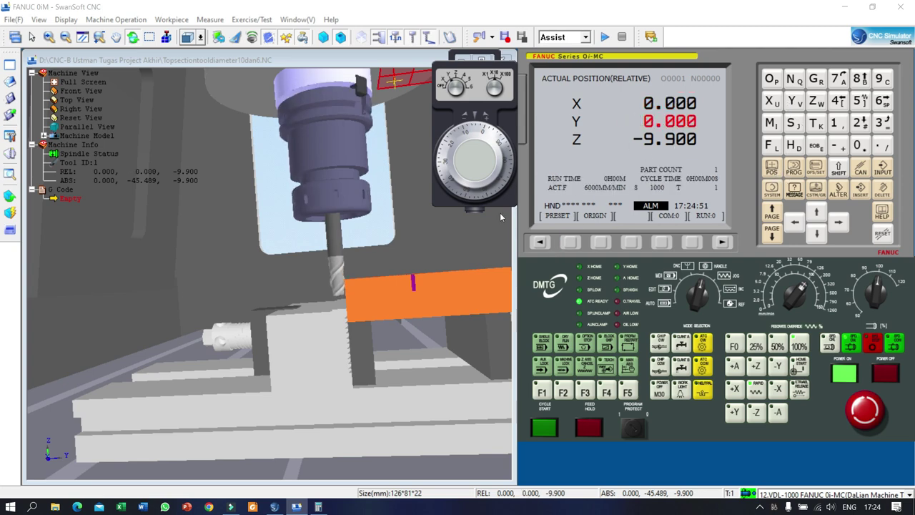
# Raise the Z axis to 6.4, clear of the workpiece's top surface
pyautogui.click(456, 86)
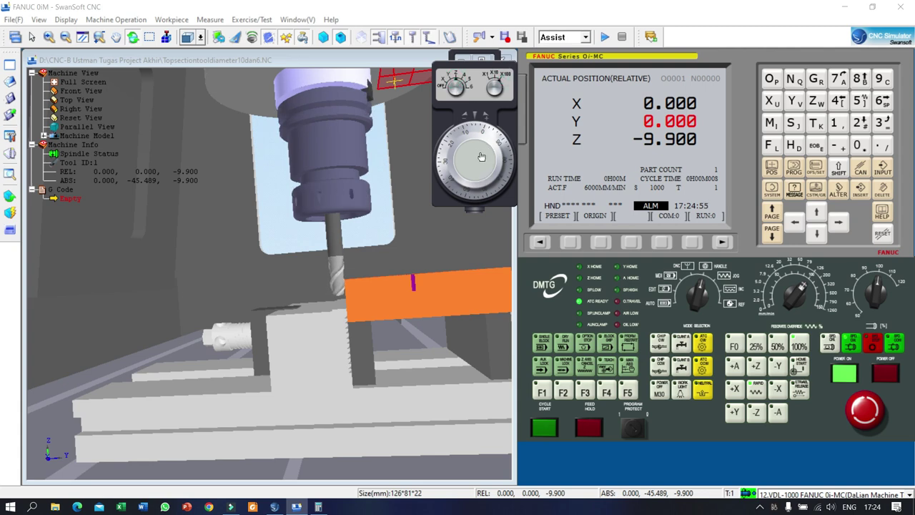
pyautogui.scroll(20, 470, 164)
pyautogui.scroll(4, 471, 164)
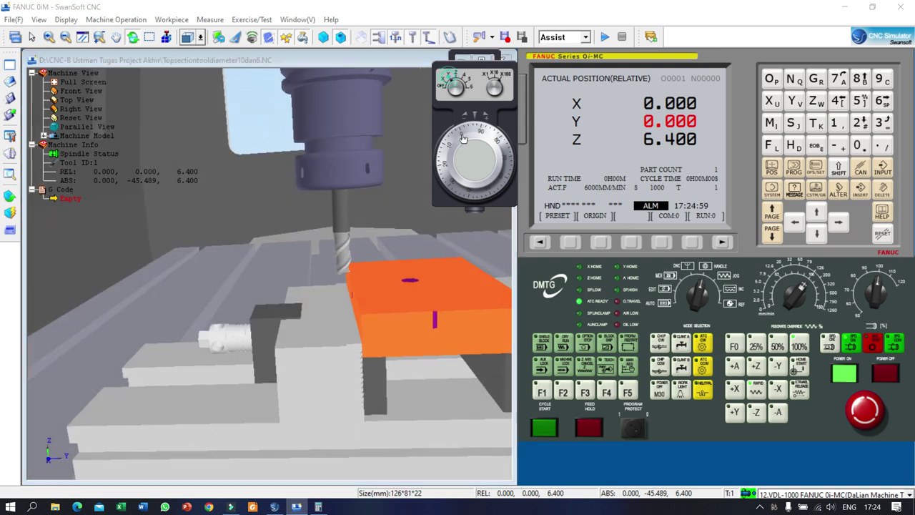
# Move the Y axis across the workpiece to relative Y 92.000, past its Y-positive side
pyautogui.scroll(20, 472, 157)
pyautogui.scroll(20, 467, 162)
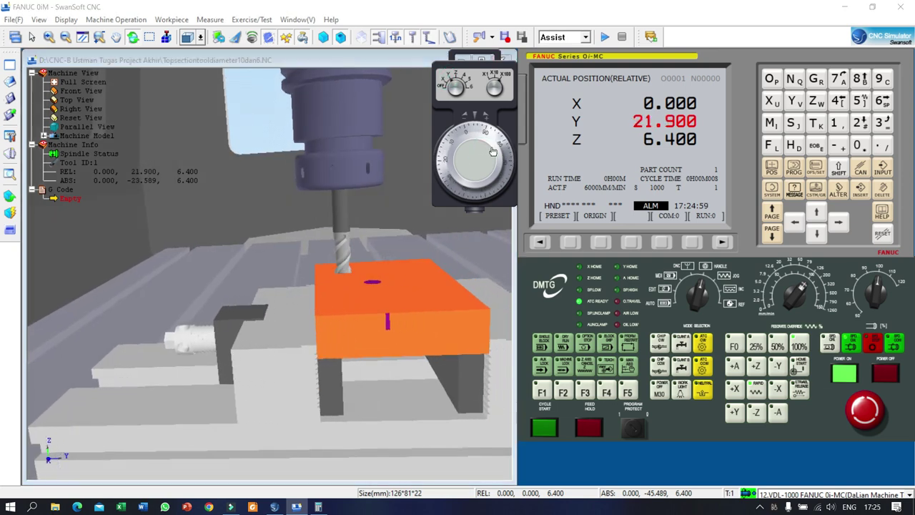
pyautogui.scroll(20, 468, 158)
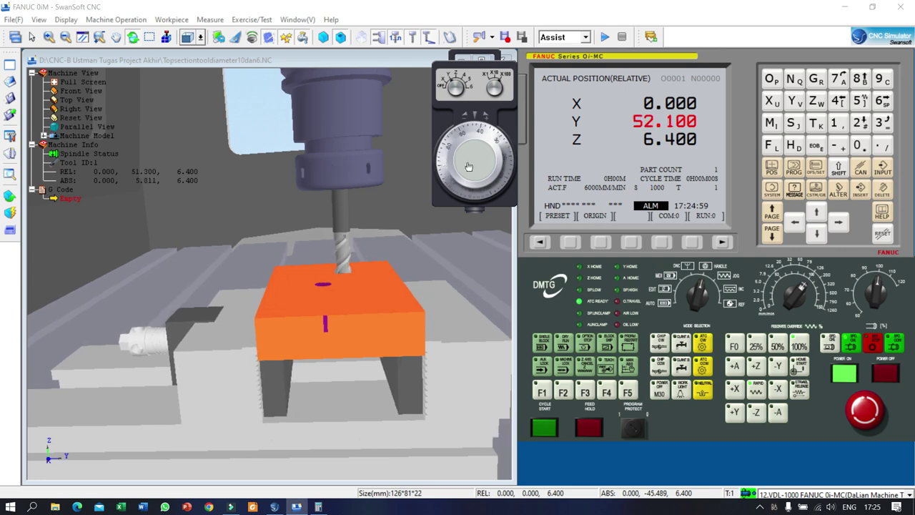
pyautogui.scroll(17, 468, 157)
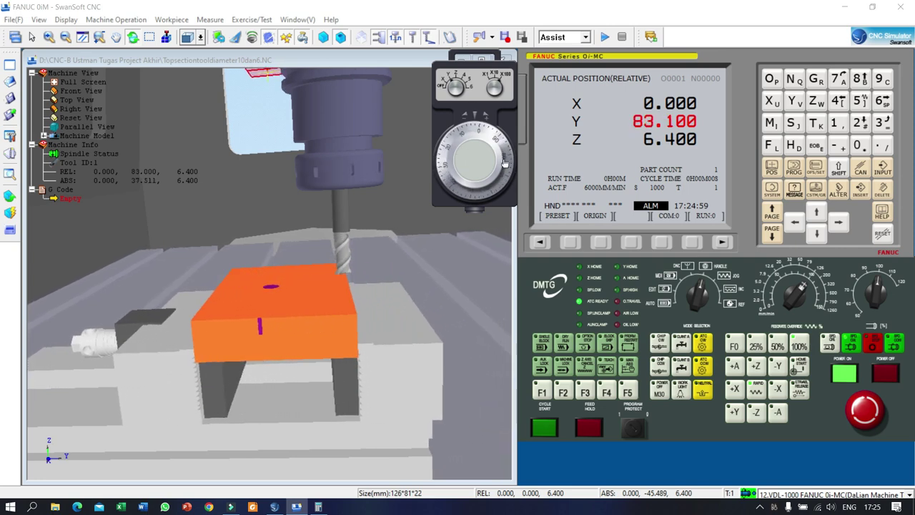
pyautogui.scroll(-1, 468, 157)
# Lower the Z axis to -7.7 beside the workpiece's Y-positive side
pyautogui.moveTo(406, 352); pyautogui.dragTo(405, 319)
pyautogui.click(456, 84)
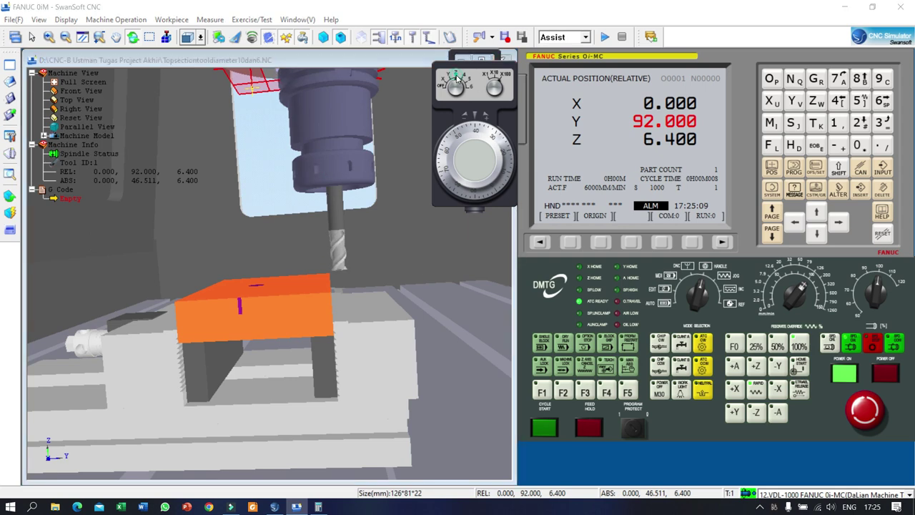
pyautogui.scroll(-8, 470, 167)
pyautogui.scroll(-7, 470, 167)
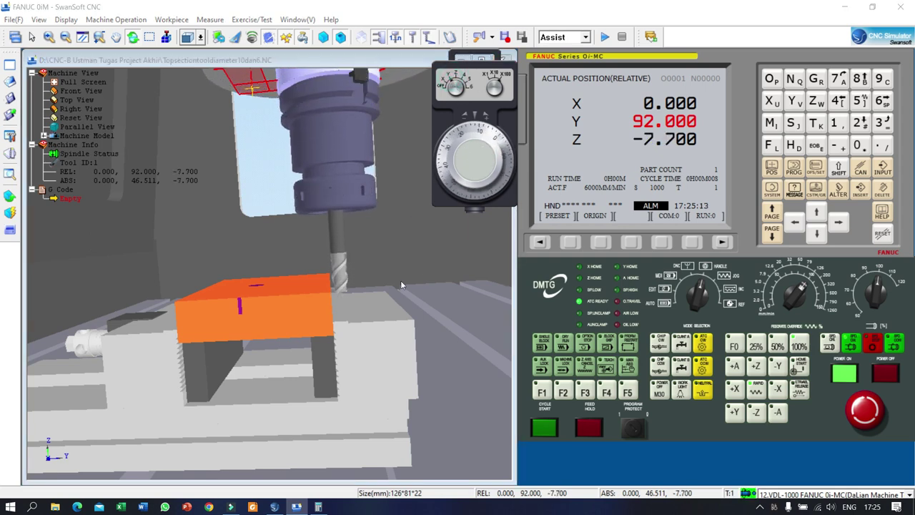
# Bring the tool against the workpiece's Y-positive side at relative Y 90.580 using X10 handwheel increments
pyautogui.moveTo(403, 286); pyautogui.dragTo(392, 255)
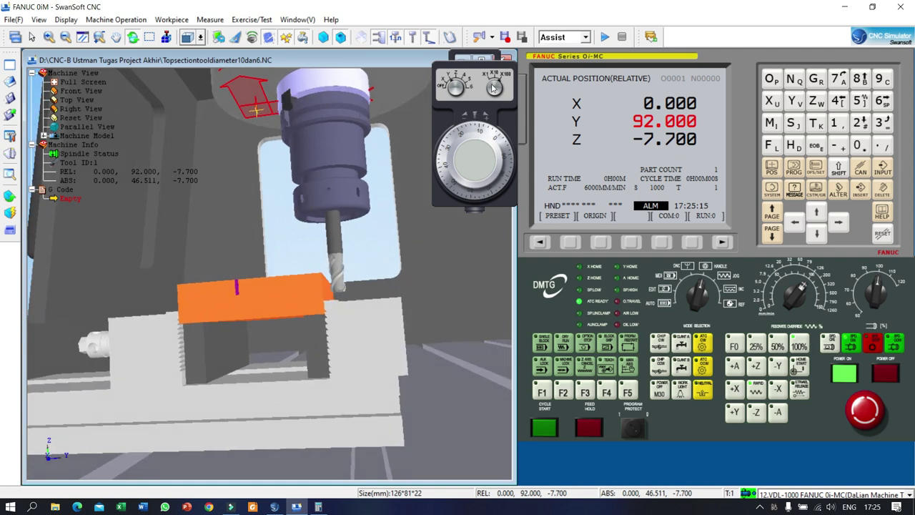
pyautogui.click(494, 87)
pyautogui.scroll(-5, 458, 159)
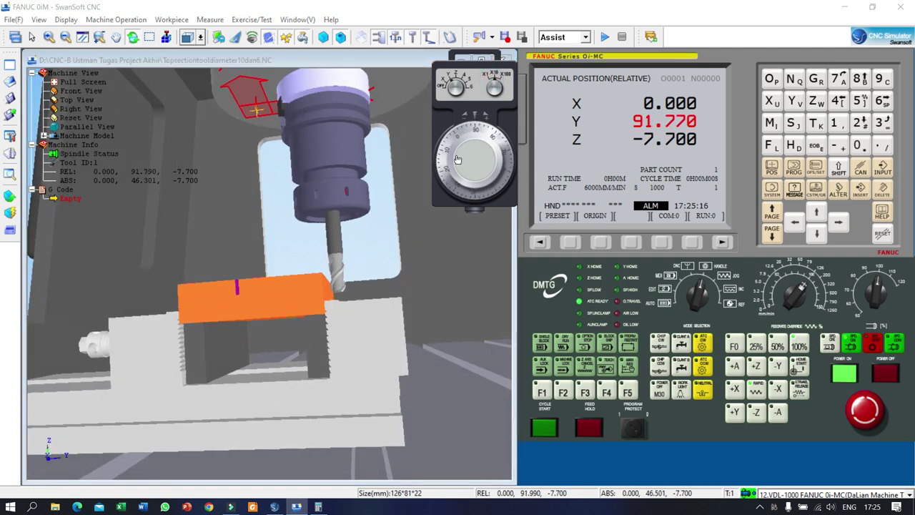
pyautogui.scroll(-10, 457, 158)
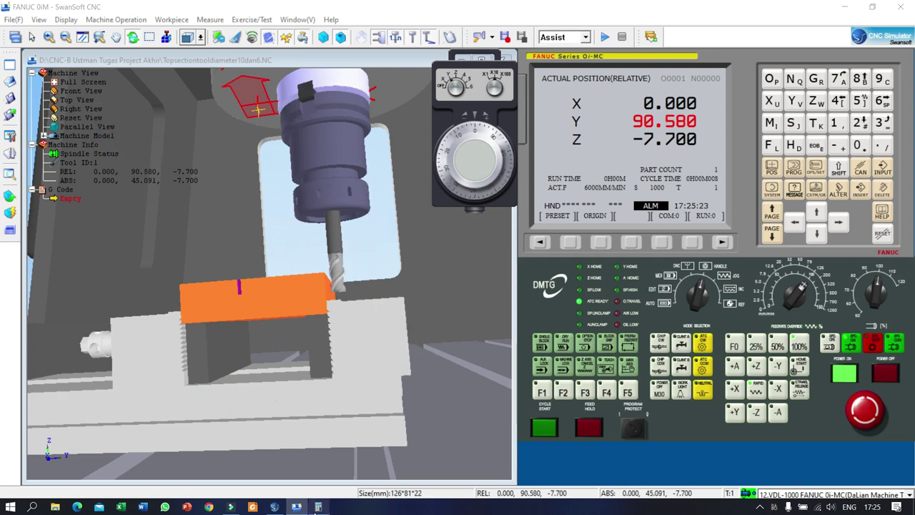
# Switch to Calculator and divide the relative Y distance 90,580 by 2 to find the workpiece's Y centre
pyautogui.click(318, 507)
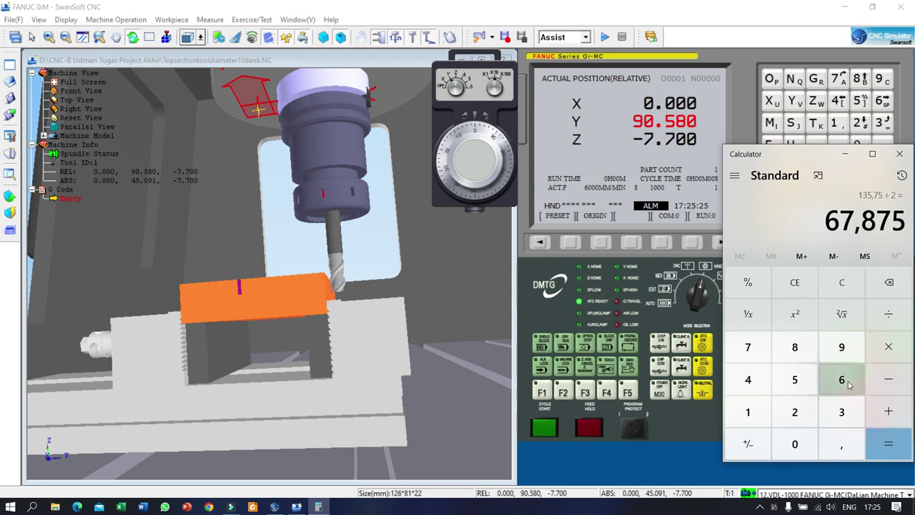
pyautogui.click(841, 347)
pyautogui.click(794, 444)
pyautogui.click(841, 444)
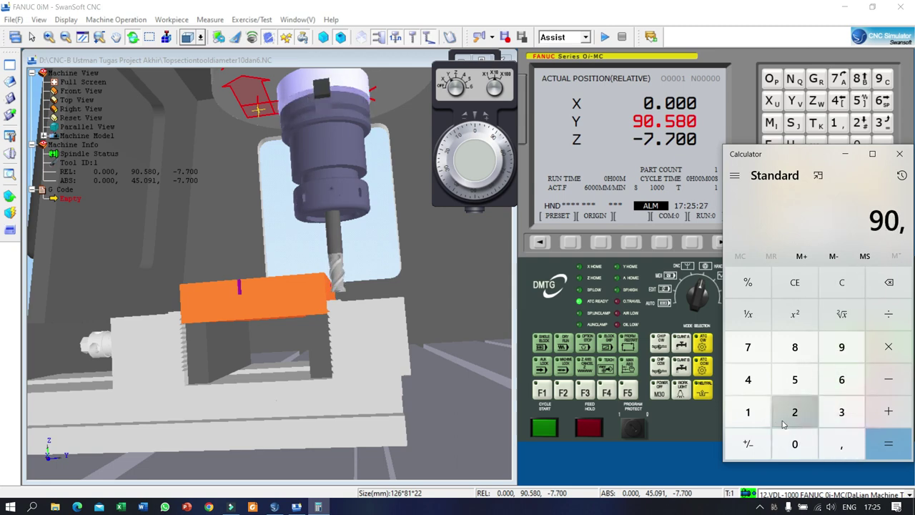
pyautogui.click(794, 379)
pyautogui.click(794, 347)
pyautogui.click(795, 444)
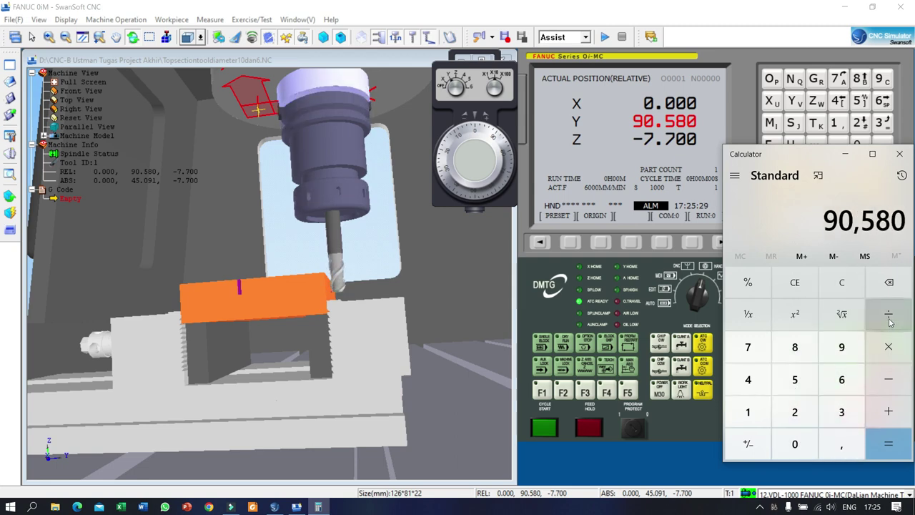
pyautogui.click(889, 314)
pyautogui.click(794, 412)
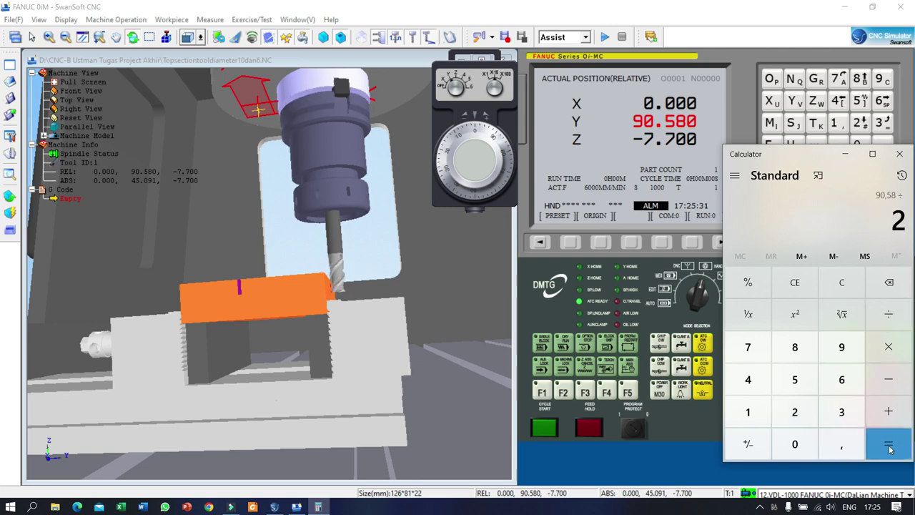
pyautogui.click(889, 445)
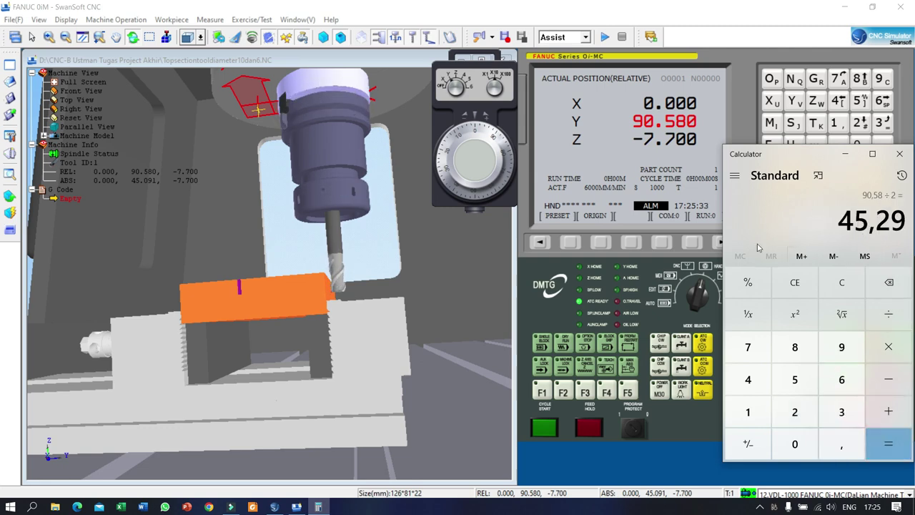
# Raise the Z axis to 7.7 and move the Y axis back over the workpiece to relative Y 49.680
pyautogui.click(456, 78)
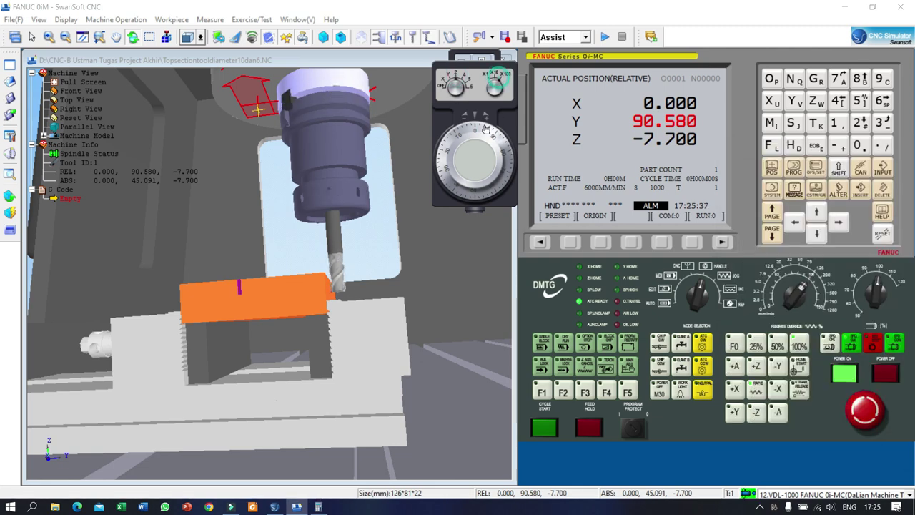
pyautogui.click(459, 156)
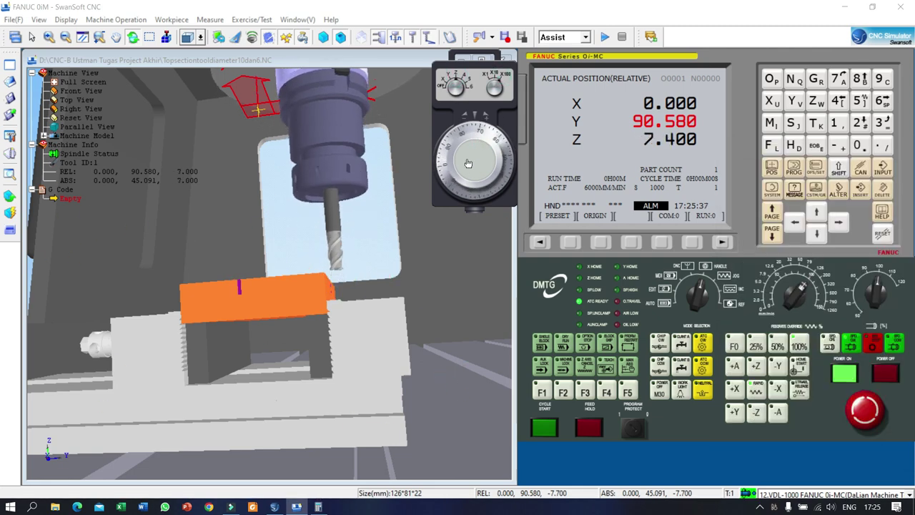
pyautogui.moveTo(341, 317); pyautogui.dragTo(364, 336)
pyautogui.click(443, 91)
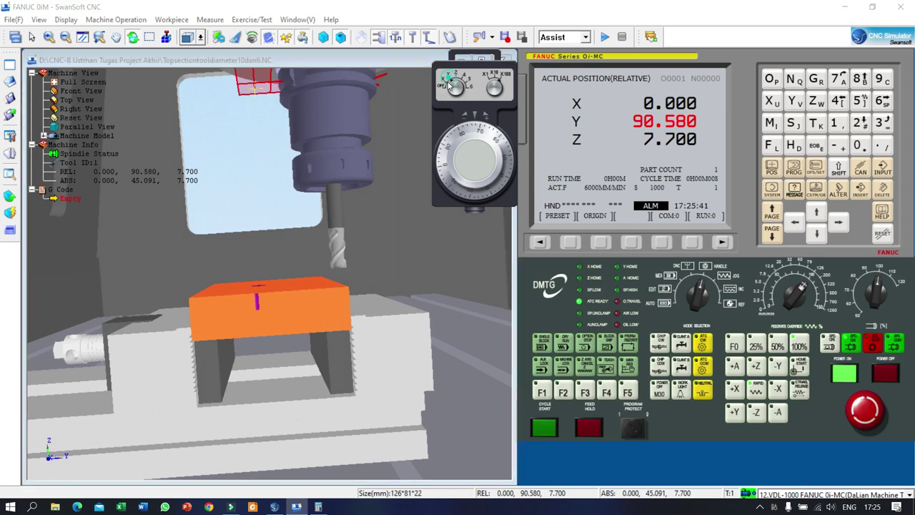
pyautogui.click(472, 151)
pyautogui.moveTo(472, 152); pyautogui.dragTo(449, 206)
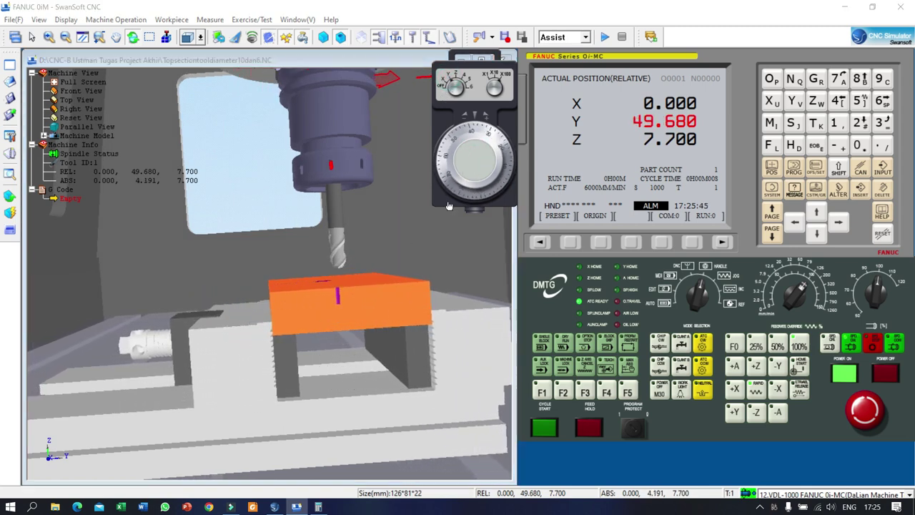
# Check the halved distance in Calculator and adjust the Y axis to relative Y 45.290, the workpiece's Y centre
pyautogui.click(319, 507)
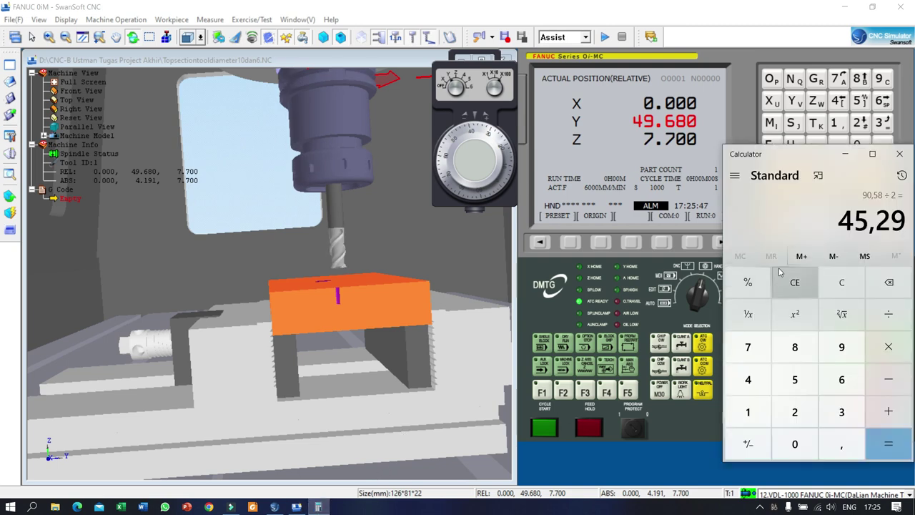
pyautogui.moveTo(481, 156)
pyautogui.mouseDown()
pyautogui.moveTo(491, 147)
pyautogui.moveTo(476, 172)
pyautogui.mouseUp()
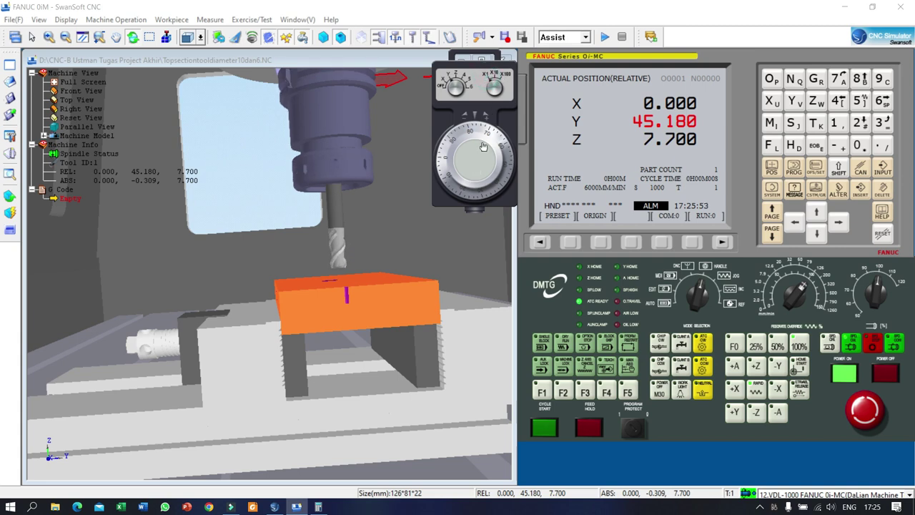
pyautogui.moveTo(483, 146); pyautogui.dragTo(479, 167)
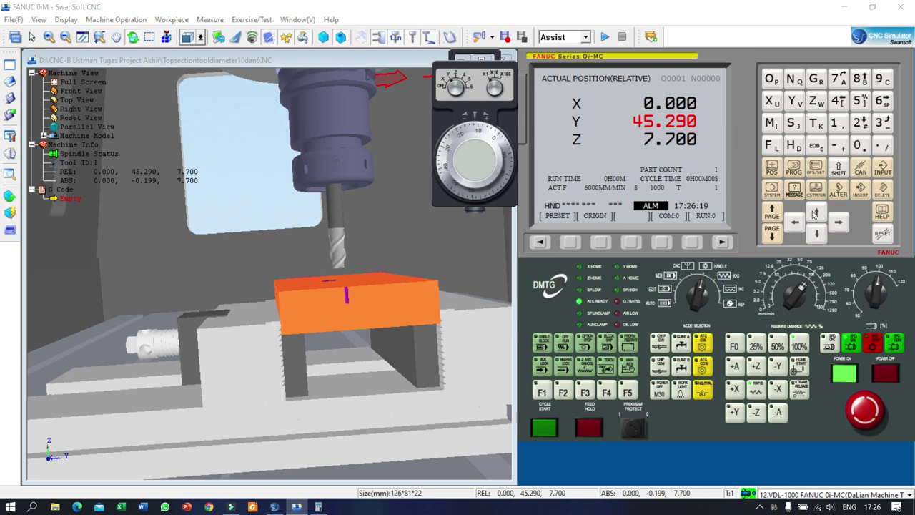
# Measure Y0 into both the G54 and G55 work offsets at the workpiece's Y centre
pyautogui.click(817, 172)
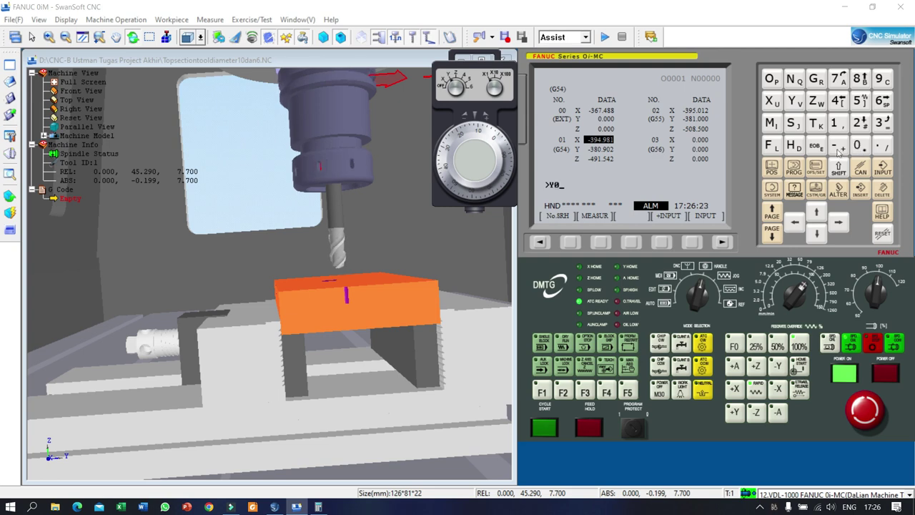
pyautogui.click(600, 243)
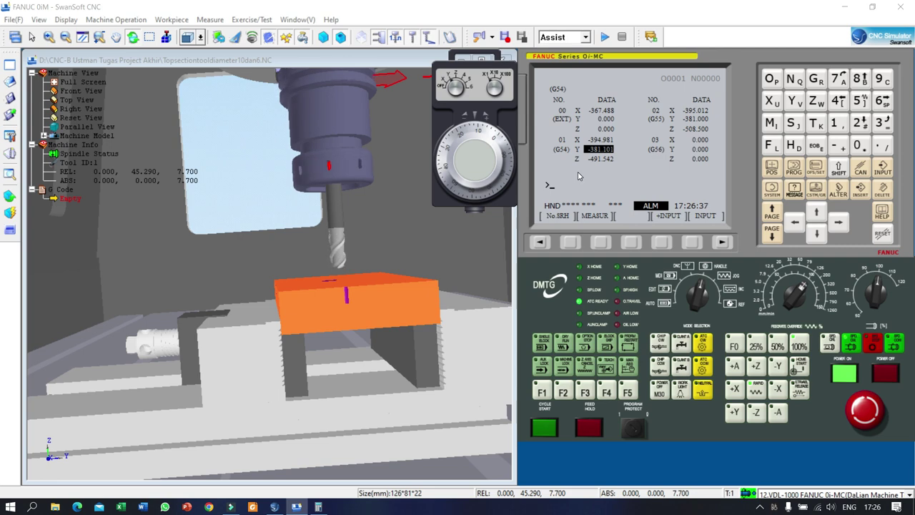
pyautogui.click(817, 214)
pyautogui.click(816, 214)
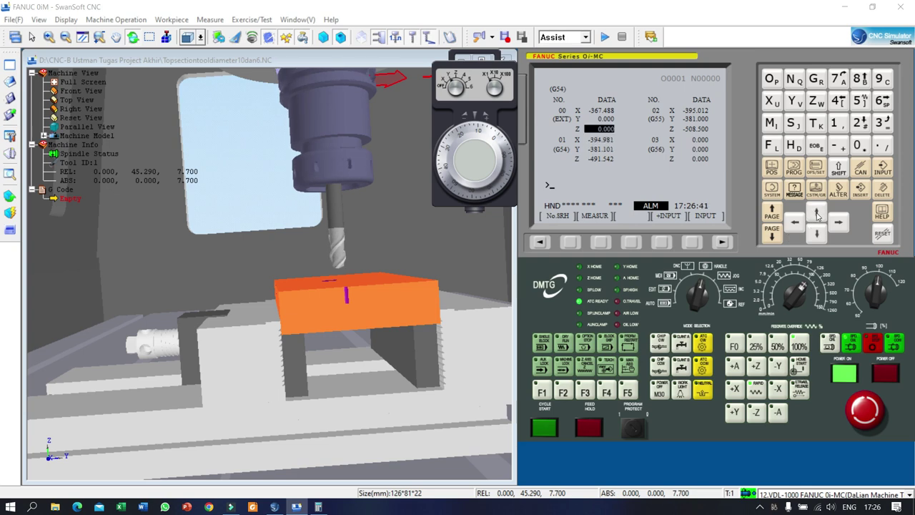
pyautogui.click(817, 216)
pyautogui.click(838, 225)
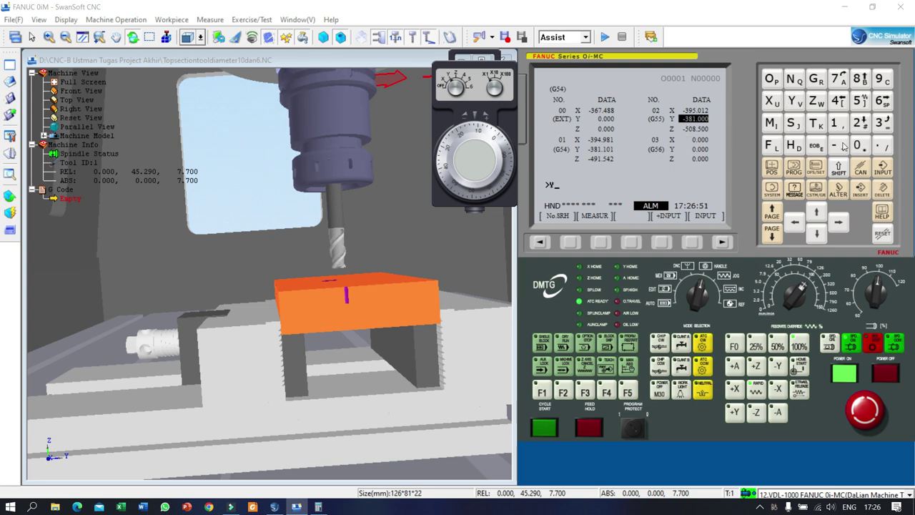
pyautogui.click(599, 243)
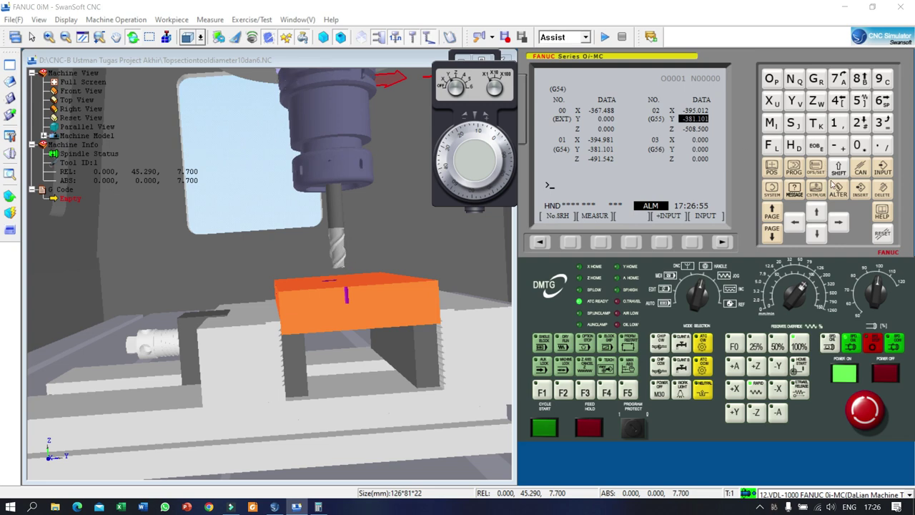
# Measure X0 into the G55 work offset at the workpiece centre and select the G55 Z value
pyautogui.click(818, 218)
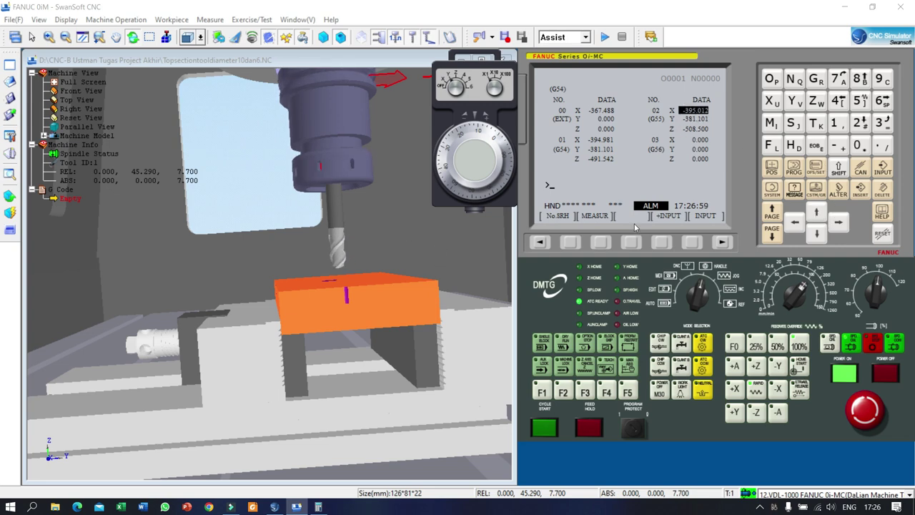
pyautogui.write('X0')
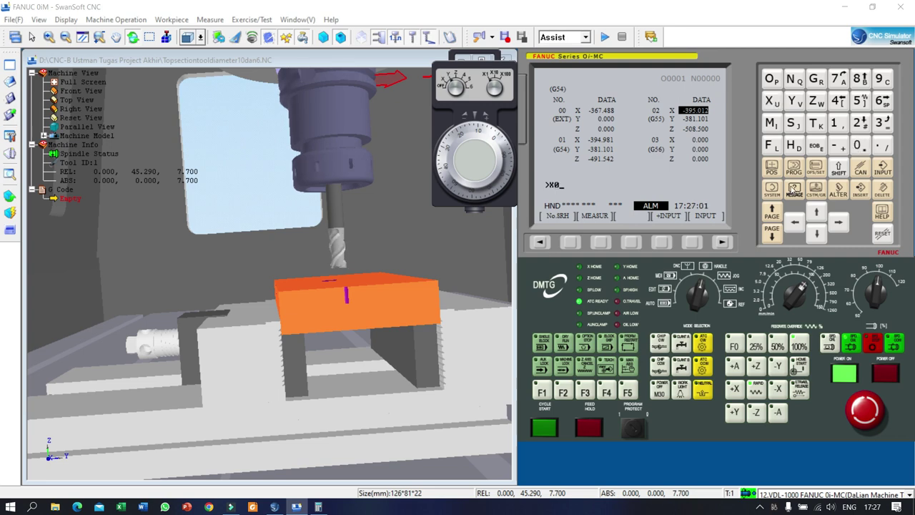
pyautogui.click(600, 242)
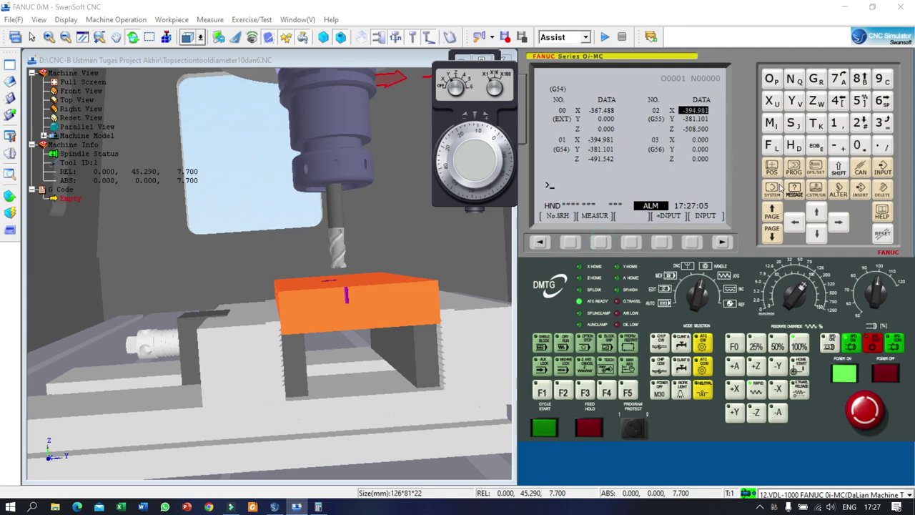
pyautogui.click(816, 234)
pyautogui.click(816, 234)
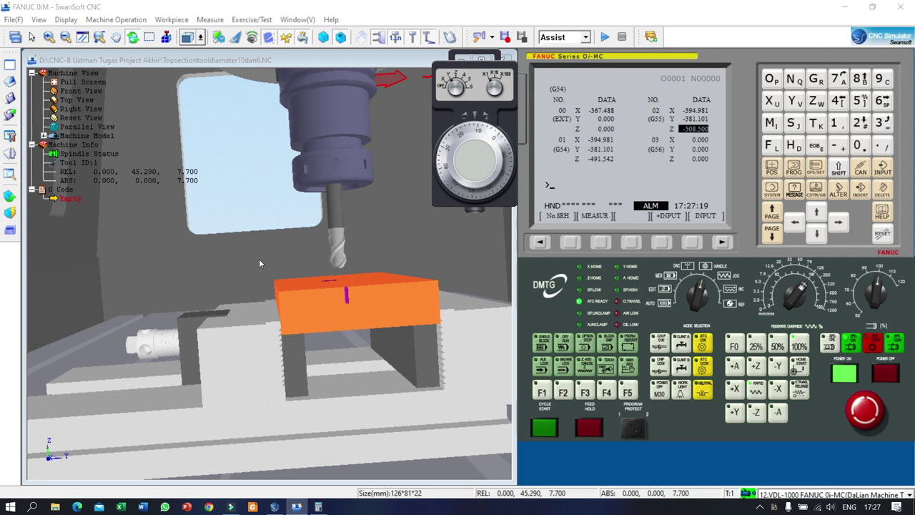
# Return the Z axis to its reference position with tool 1 above the workpiece
pyautogui.moveTo(271, 267); pyautogui.dragTo(341, 288)
pyautogui.scroll(-2, 407, 250)
pyautogui.scroll(-5, 435, 231)
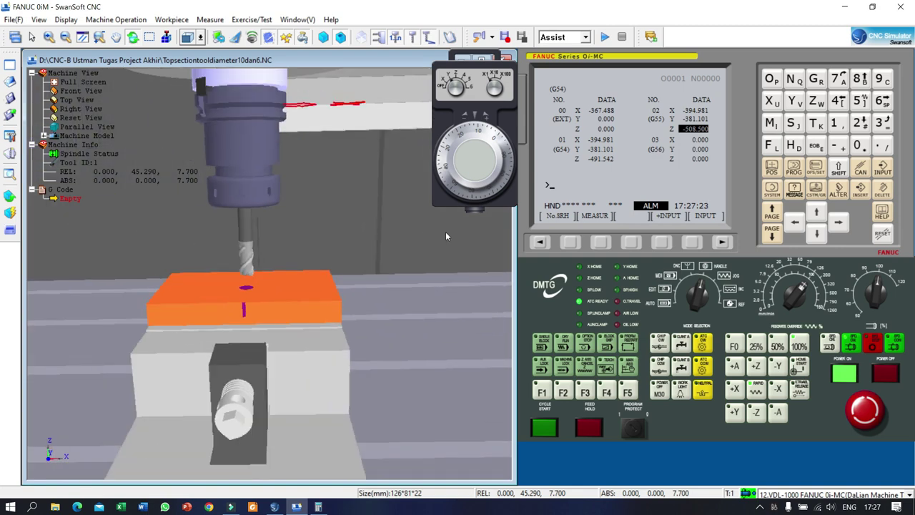
pyautogui.moveTo(445, 232); pyautogui.dragTo(319, 226)
pyautogui.scroll(3, 226, 292)
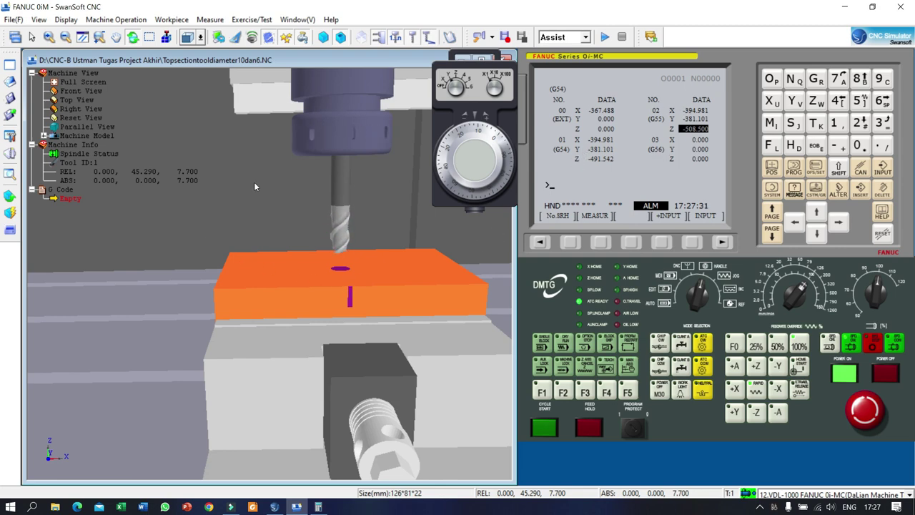
pyautogui.scroll(-1, 393, 297)
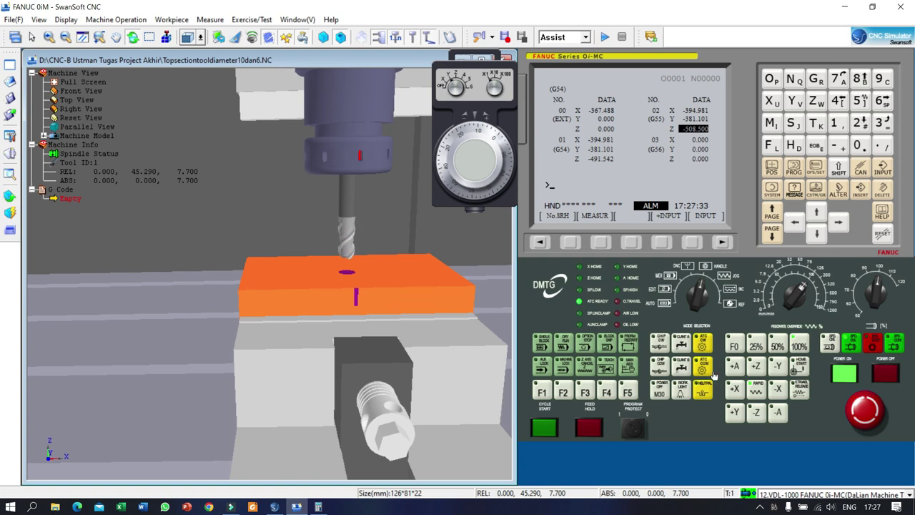
pyautogui.click(720, 304)
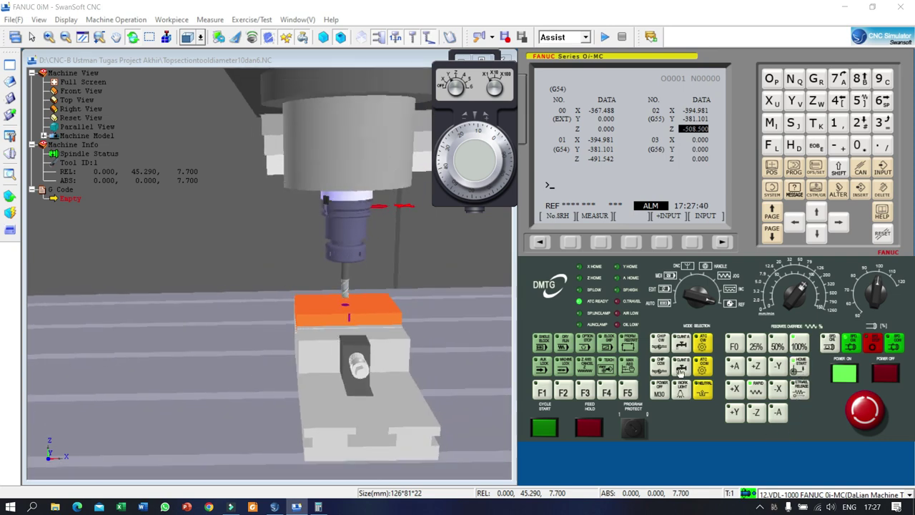
pyautogui.click(755, 365)
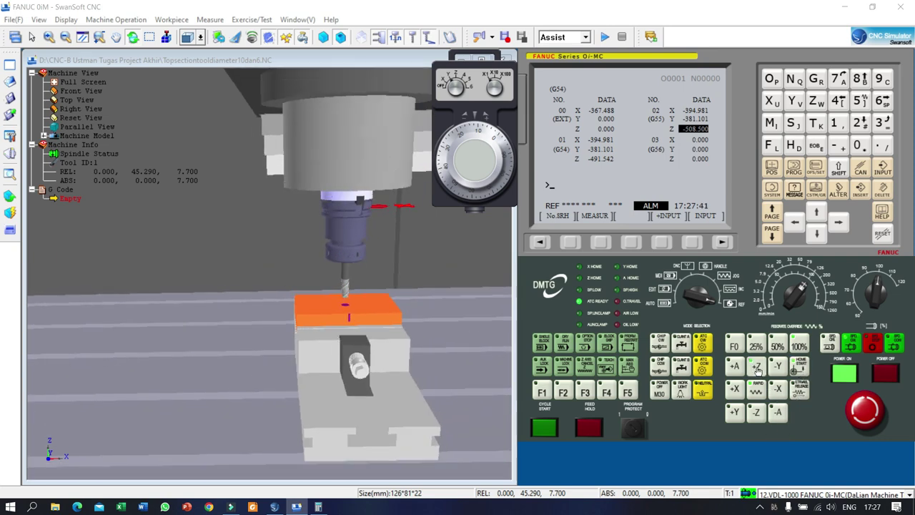
pyautogui.scroll(-5, 315, 346)
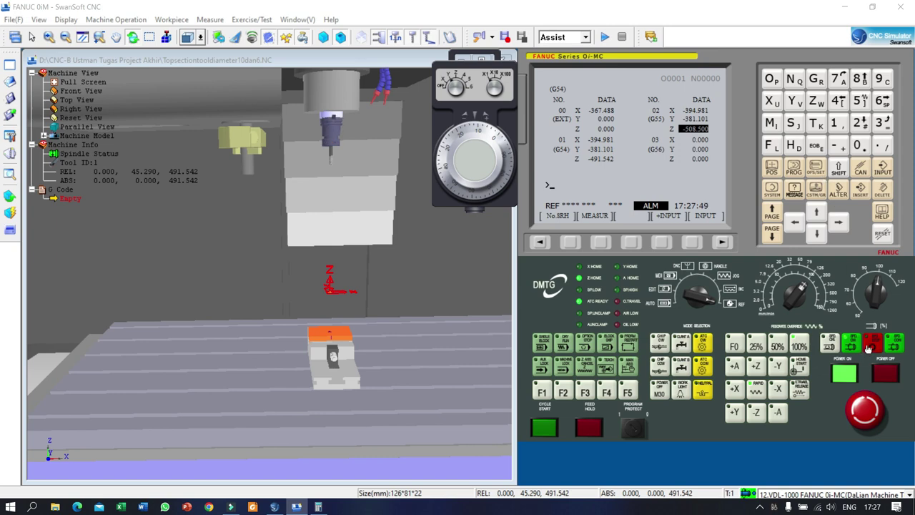
# Switch the machine to JOG mode and stop the spindle
pyautogui.click(872, 346)
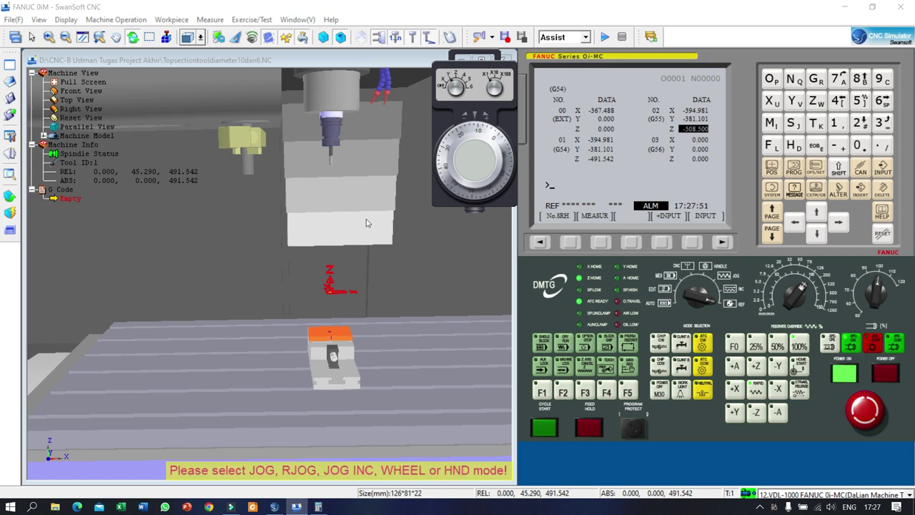
pyautogui.click(736, 304)
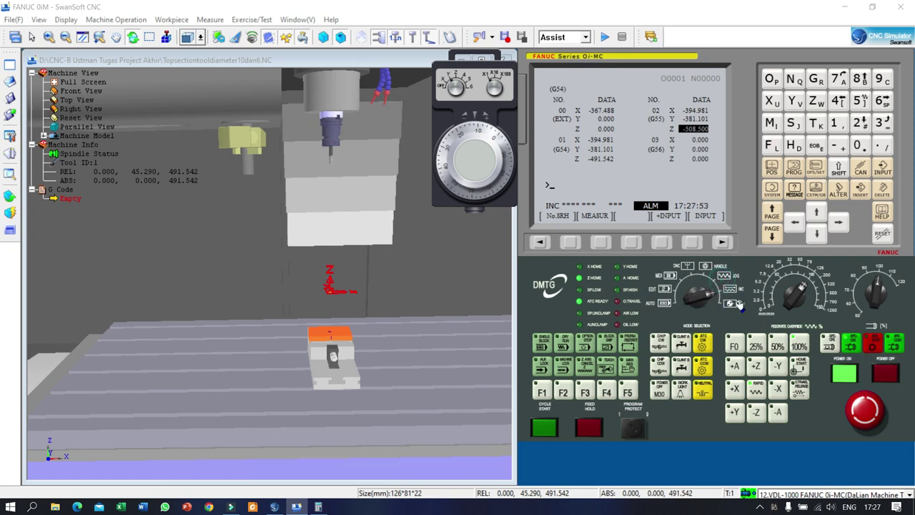
pyautogui.click(723, 278)
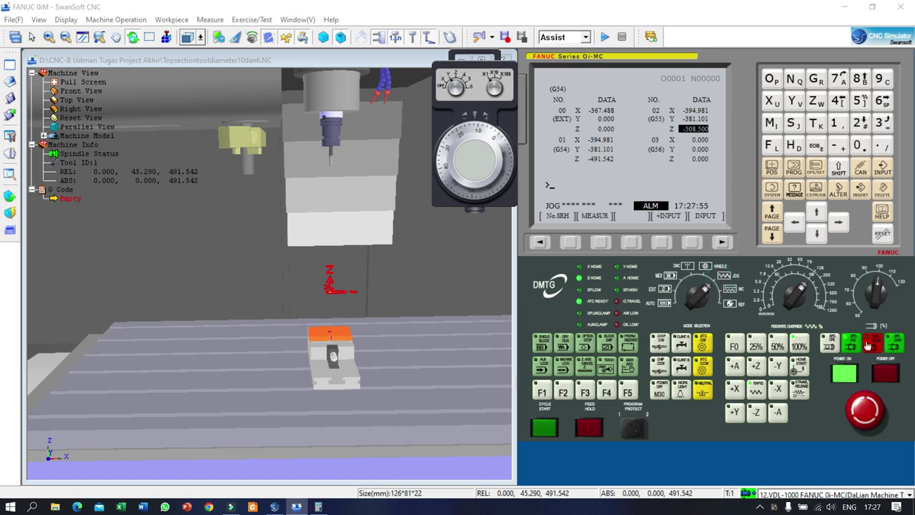
pyautogui.click(870, 346)
pyautogui.moveTo(368, 176); pyautogui.dragTo(324, 166)
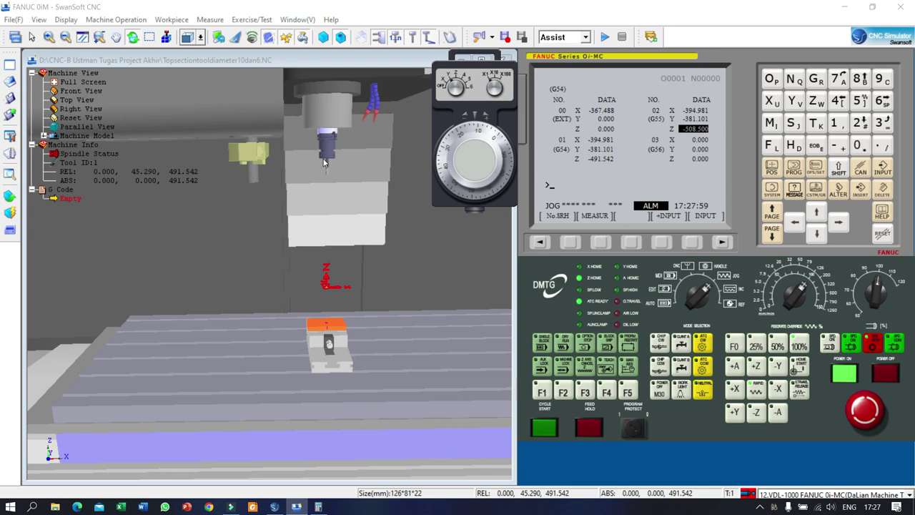
# Enter M6 T2 in MDI mode and run it to change to tool 2
pyautogui.click(665, 289)
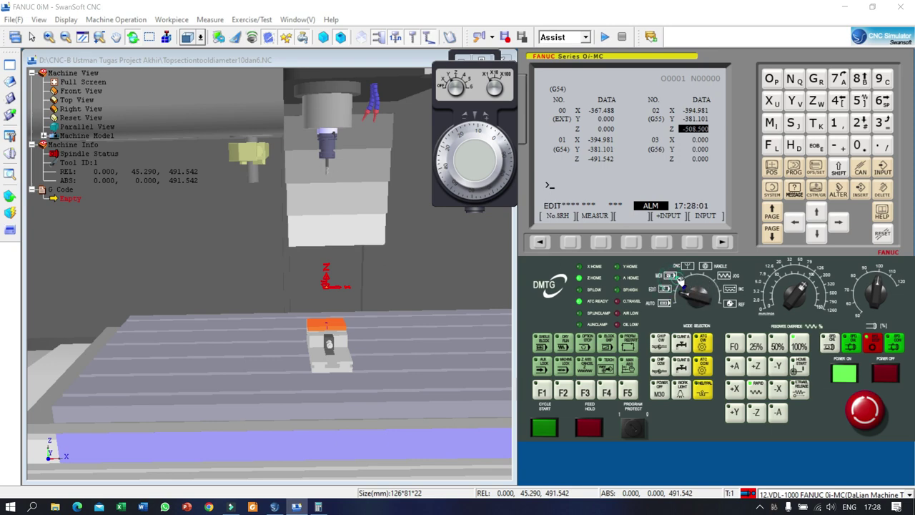
pyautogui.click(679, 279)
pyautogui.click(794, 170)
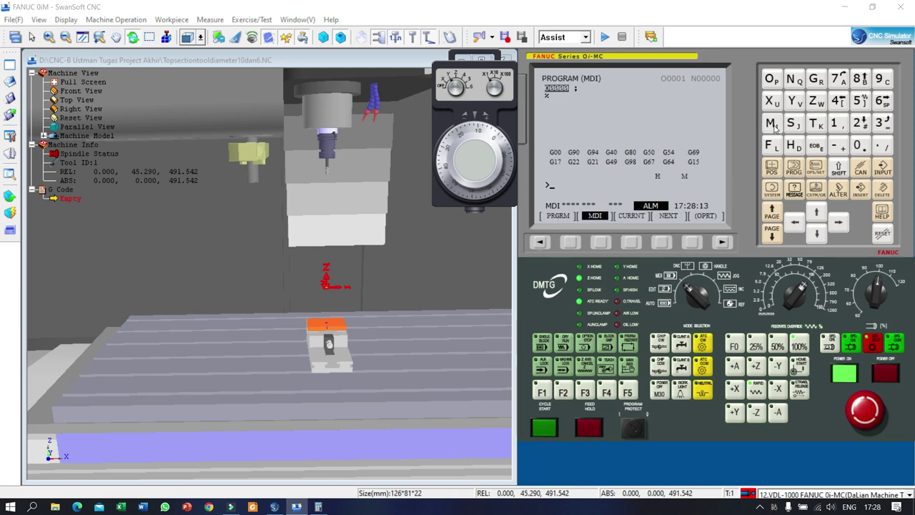
pyautogui.click(813, 124)
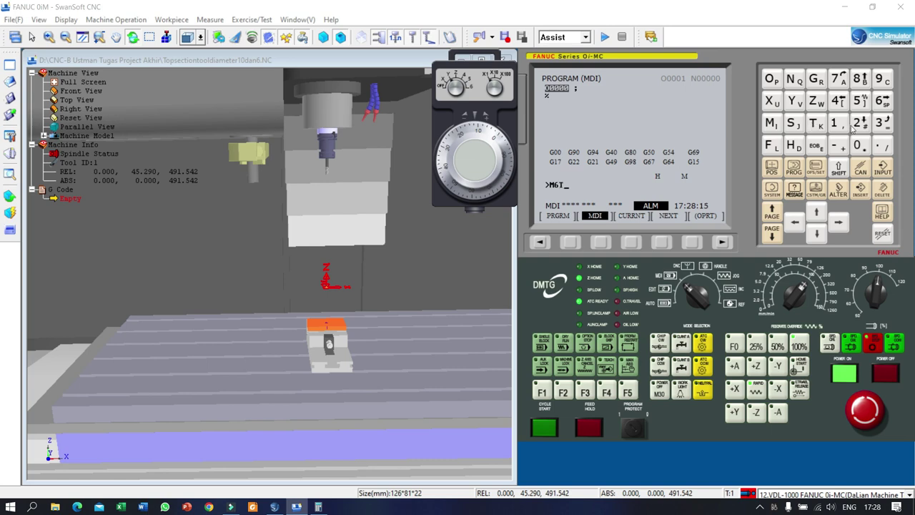
pyautogui.click(860, 125)
pyautogui.click(861, 193)
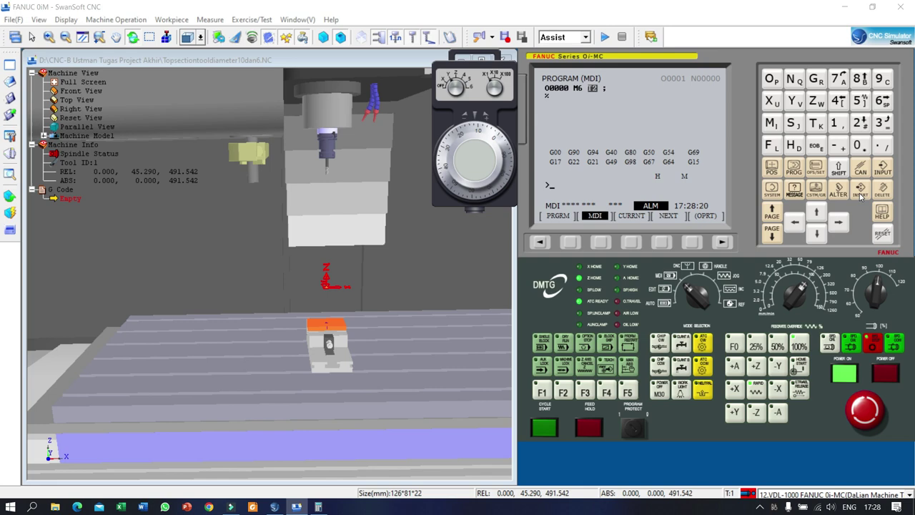
pyautogui.click(548, 430)
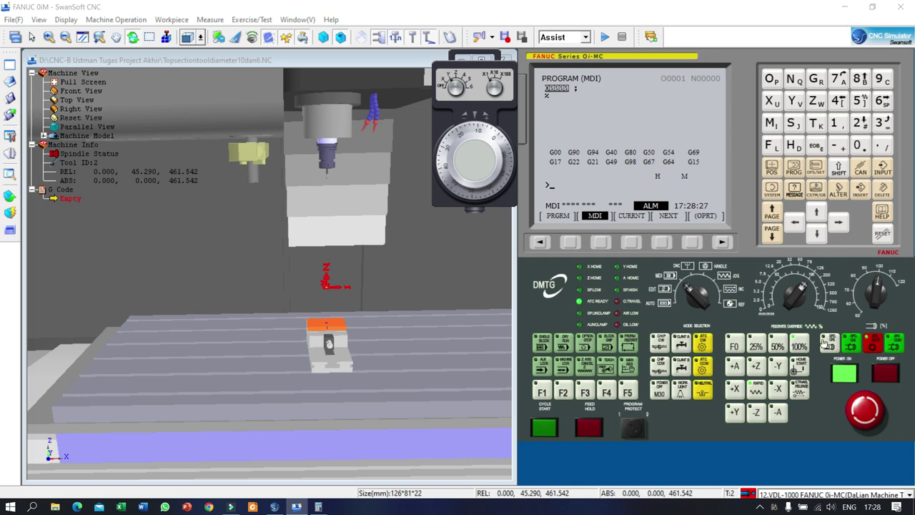
# Start the spindle in JOG mode and lower tool 2 toward the workpiece to Z 38.465
pyautogui.click(851, 345)
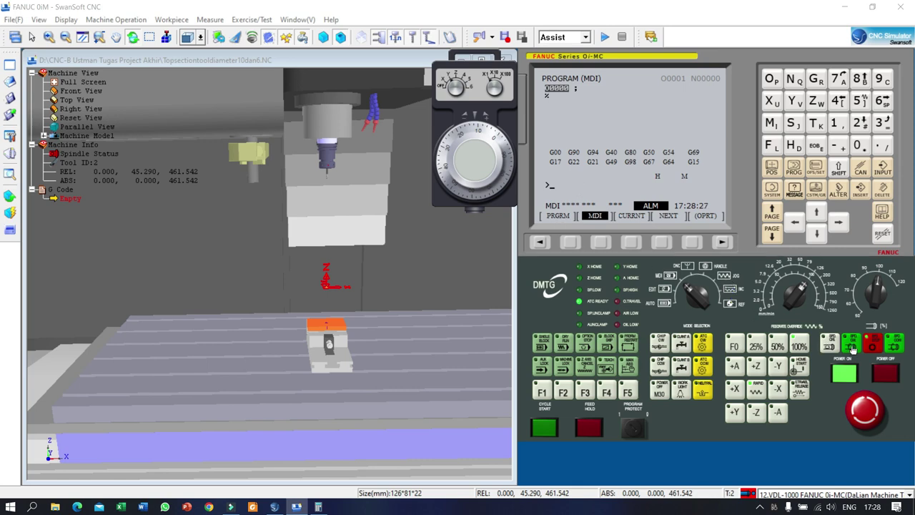
pyautogui.click(727, 280)
pyautogui.click(723, 278)
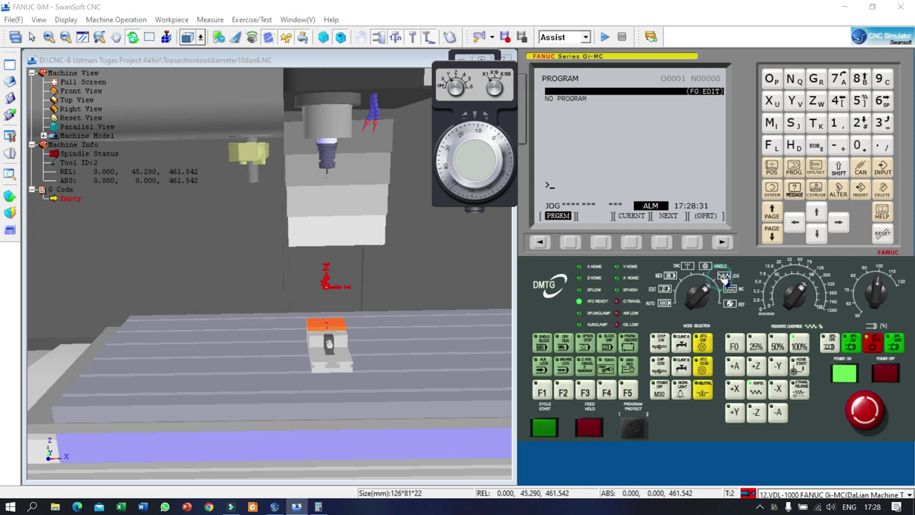
pyautogui.click(851, 345)
pyautogui.click(758, 416)
pyautogui.click(755, 414)
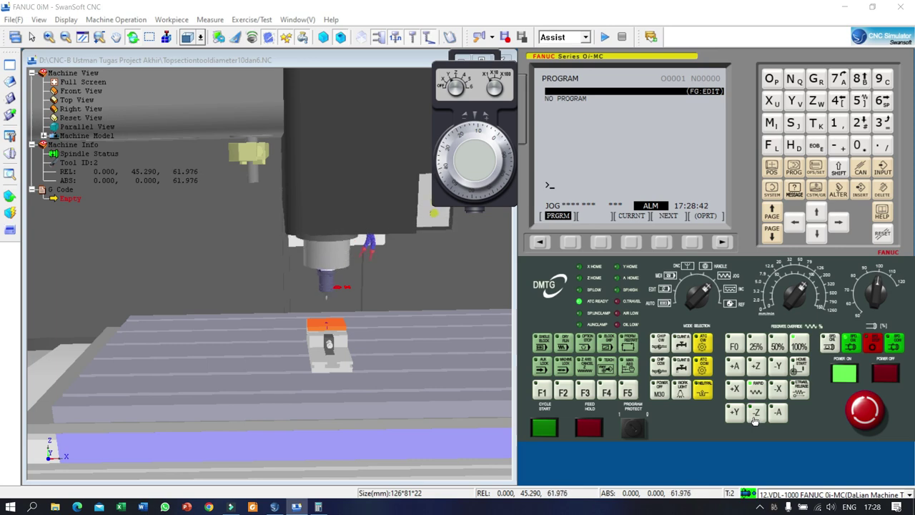
pyautogui.click(755, 419)
# Switch to handle mode and lower the Z axis with the handwheel to -17.335, just above the workpiece
pyautogui.scroll(5, 311, 327)
pyautogui.moveTo(449, 408); pyautogui.dragTo(268, 390)
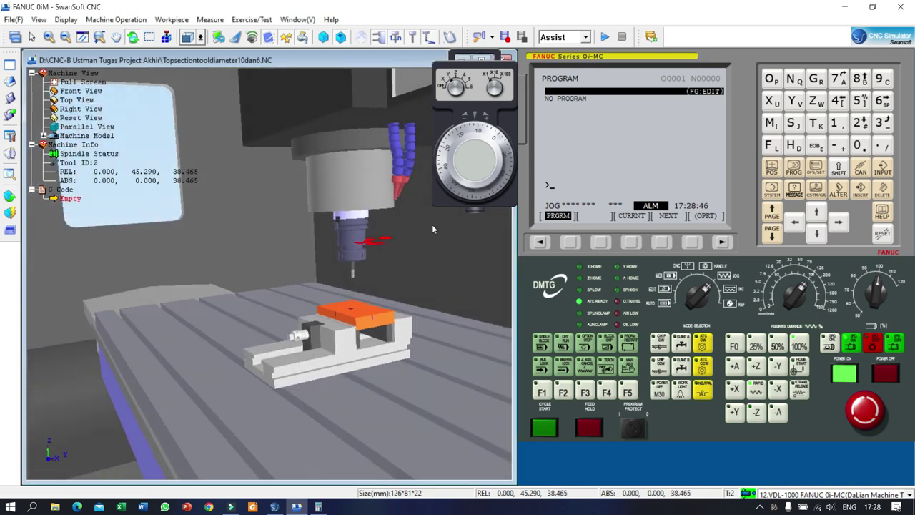
pyautogui.click(459, 82)
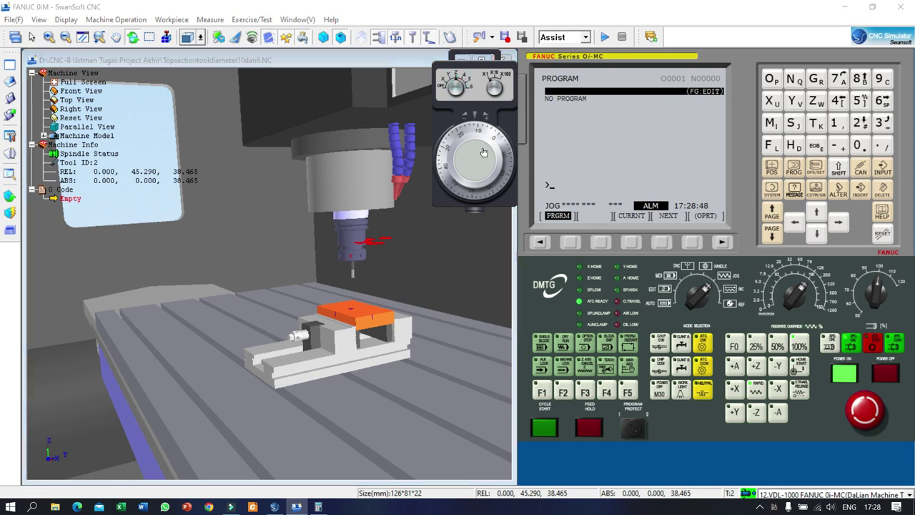
pyautogui.moveTo(480, 144); pyautogui.dragTo(482, 176)
pyautogui.click(714, 266)
pyautogui.scroll(5, 419, 324)
pyautogui.moveTo(422, 351); pyautogui.dragTo(362, 355)
pyautogui.moveTo(488, 147); pyautogui.dragTo(462, 163)
pyautogui.scroll(3, 344, 286)
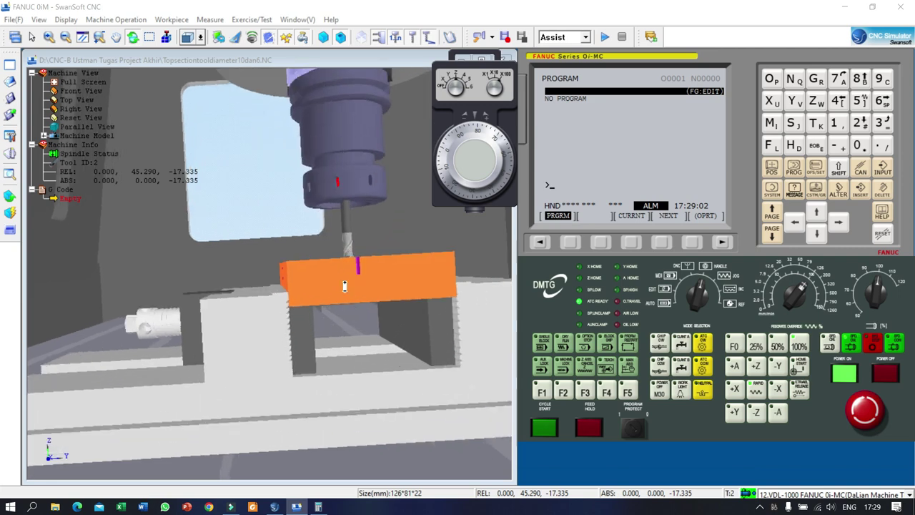
# Lower tool 2 in fine handwheel increments to Z -18.045 at the workpiece's top face
pyautogui.scroll(1, 345, 286)
pyautogui.moveTo(375, 310)
pyautogui.mouseDown()
pyautogui.moveTo(376, 321)
pyautogui.moveTo(378, 306)
pyautogui.mouseUp()
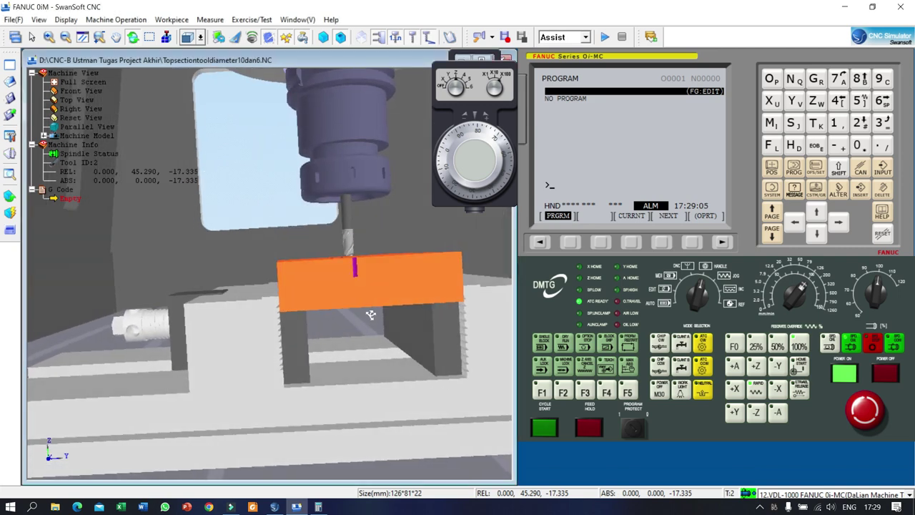
pyautogui.click(491, 81)
pyautogui.moveTo(482, 155)
pyautogui.mouseDown()
pyautogui.moveTo(470, 153)
pyautogui.moveTo(481, 166)
pyautogui.mouseUp()
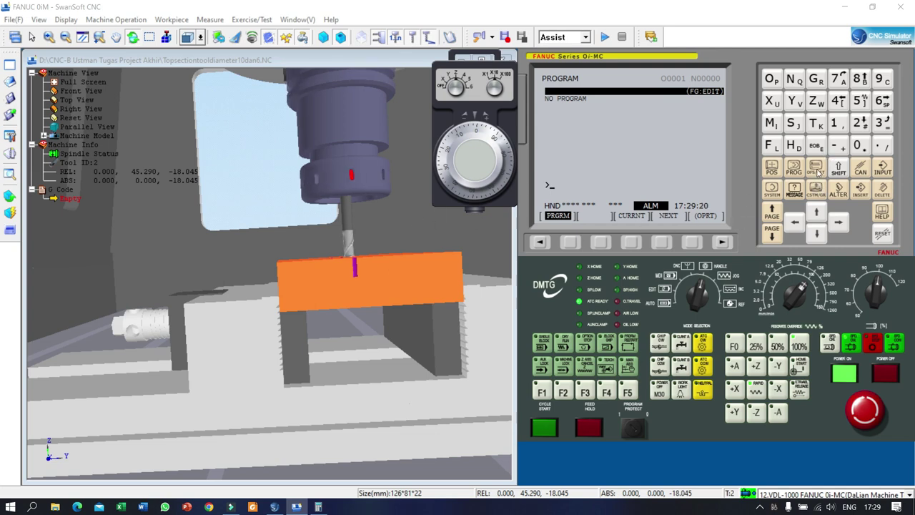
# Measure Z0 into the G55 work offset with tool 2 at the workpiece's top face
pyautogui.click(817, 169)
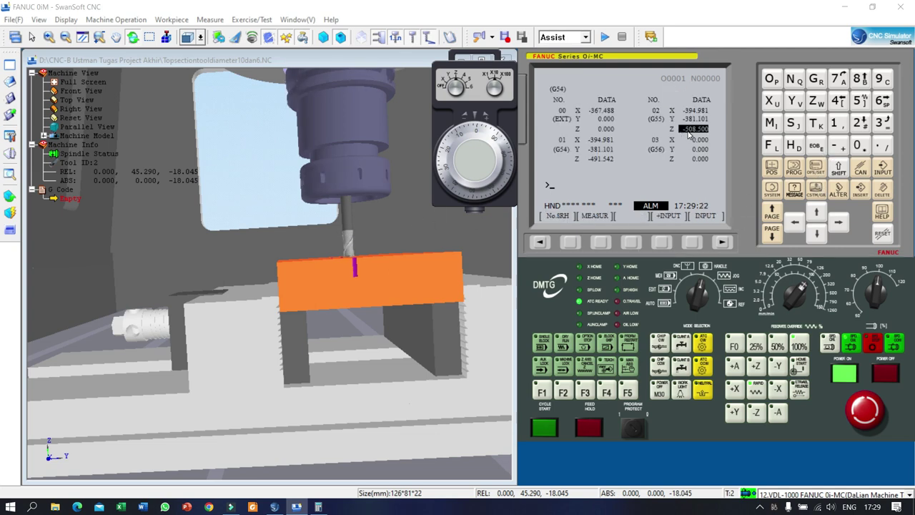
pyautogui.click(817, 101)
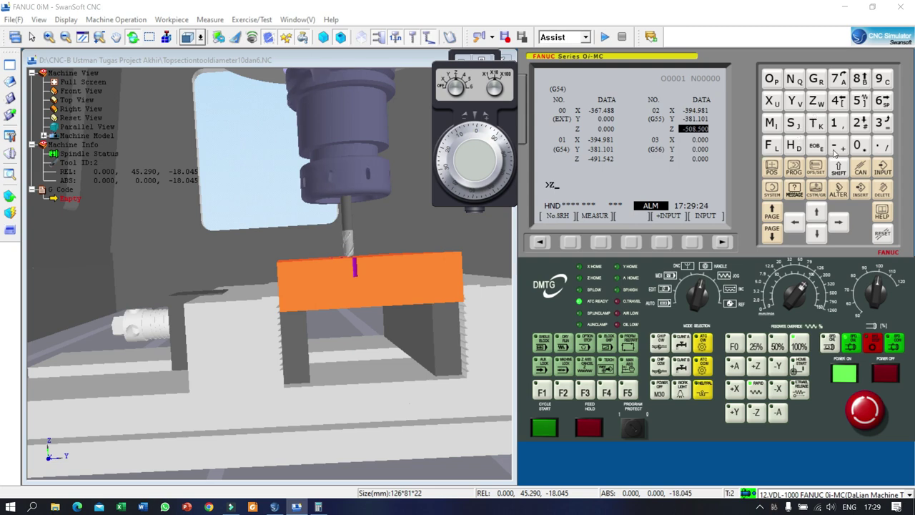
pyautogui.click(860, 146)
pyautogui.click(599, 242)
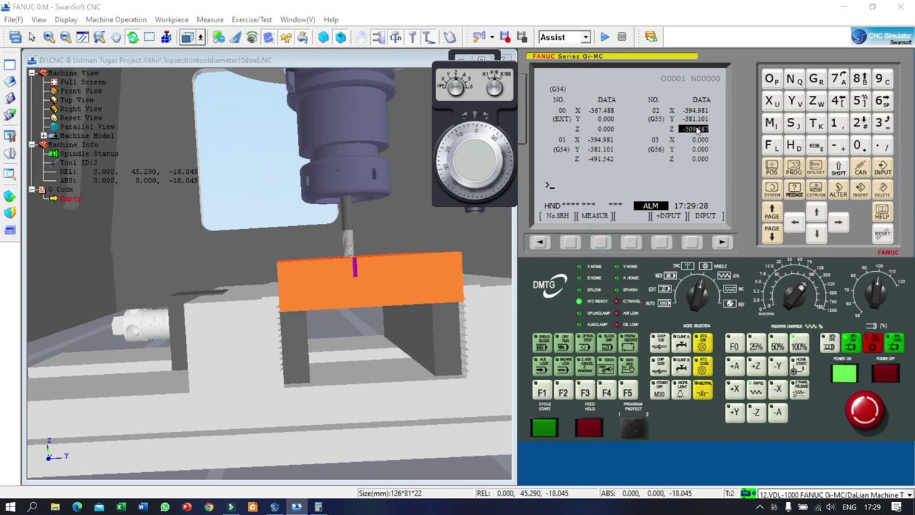
# Switch to reference mode and return the Z axis with tool 2 to its reference position
pyautogui.scroll(-3, 259, 241)
pyautogui.moveTo(260, 241); pyautogui.dragTo(419, 276)
pyautogui.scroll(1, 359, 263)
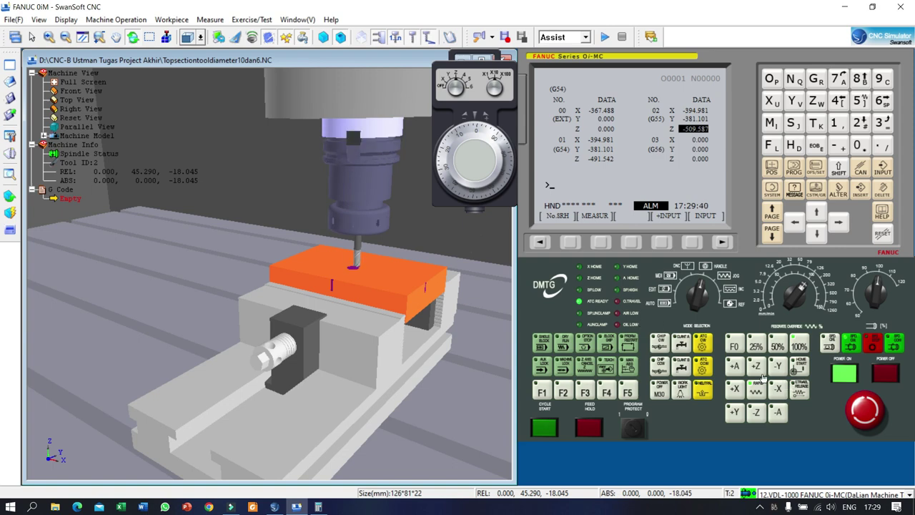
pyautogui.click(733, 302)
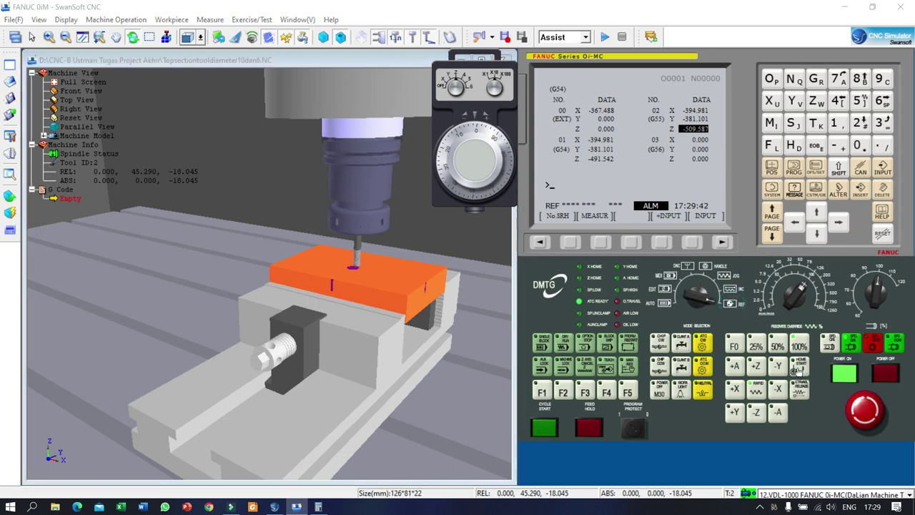
pyautogui.click(756, 368)
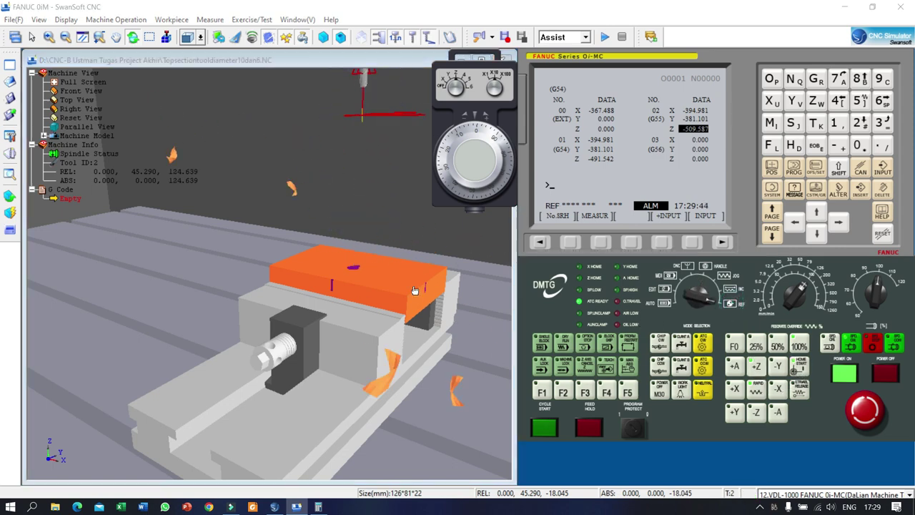
pyautogui.scroll(-10, 384, 281)
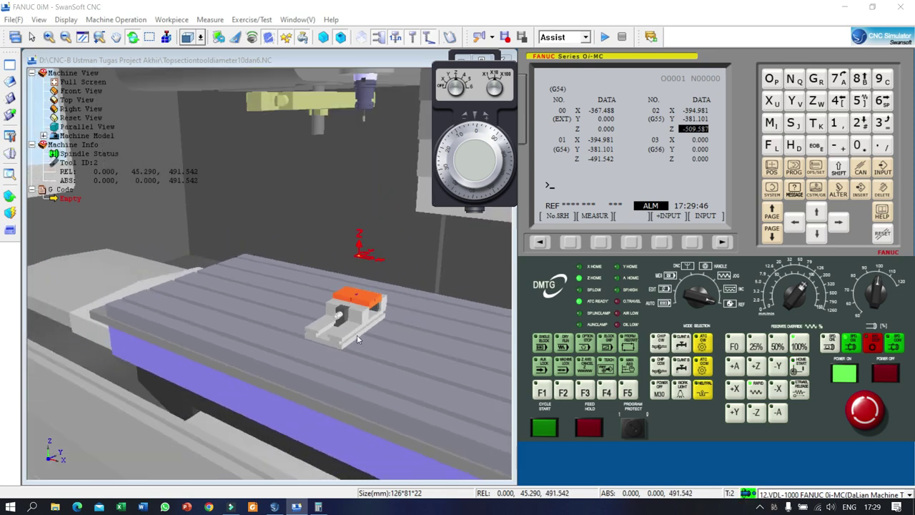
pyautogui.scroll(-4, 358, 339)
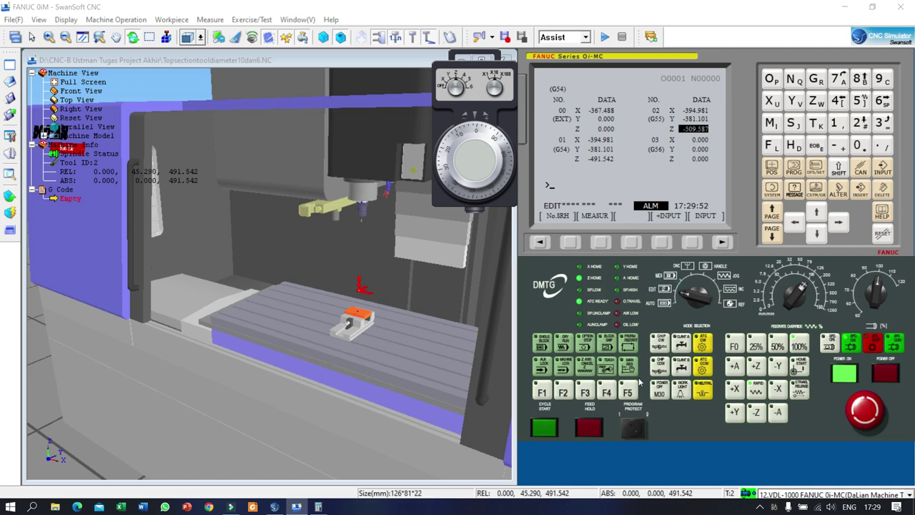
# Switch the machine to JOG mode and stop the spindle
pyautogui.moveTo(362, 313); pyautogui.dragTo(398, 290)
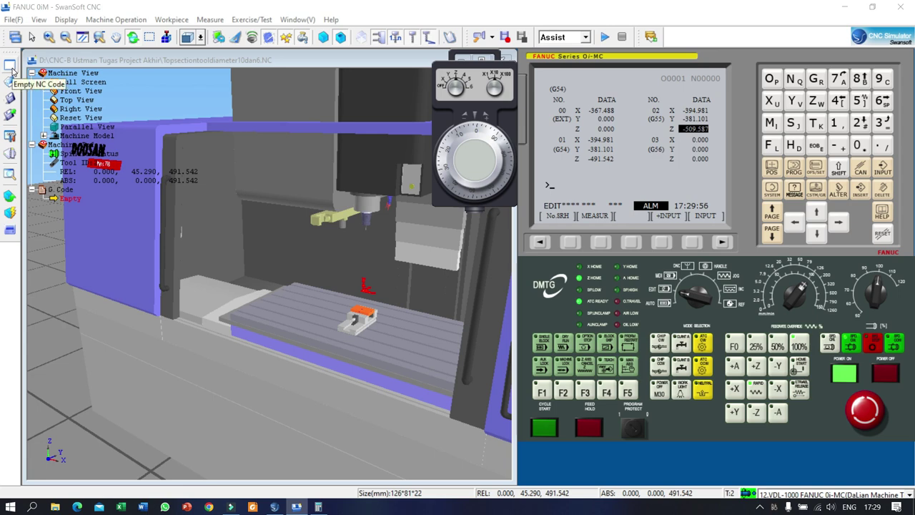
pyautogui.click(873, 347)
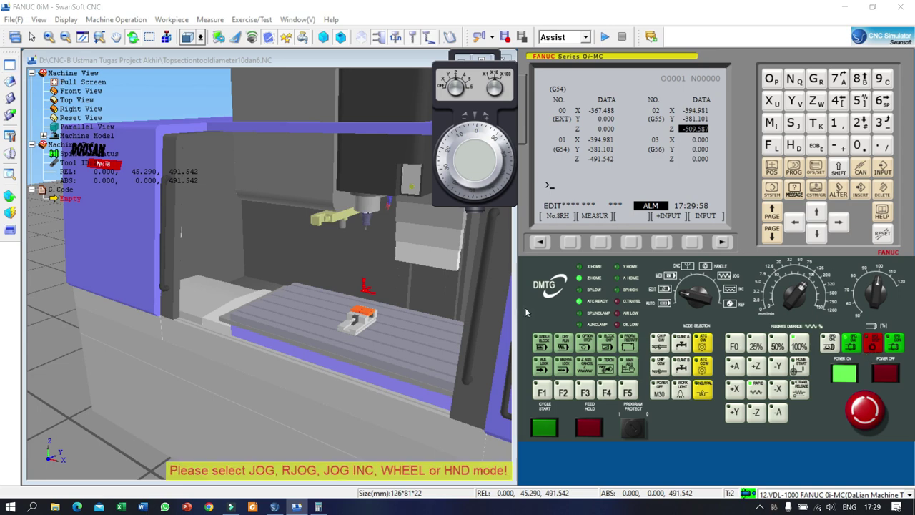
pyautogui.click(726, 284)
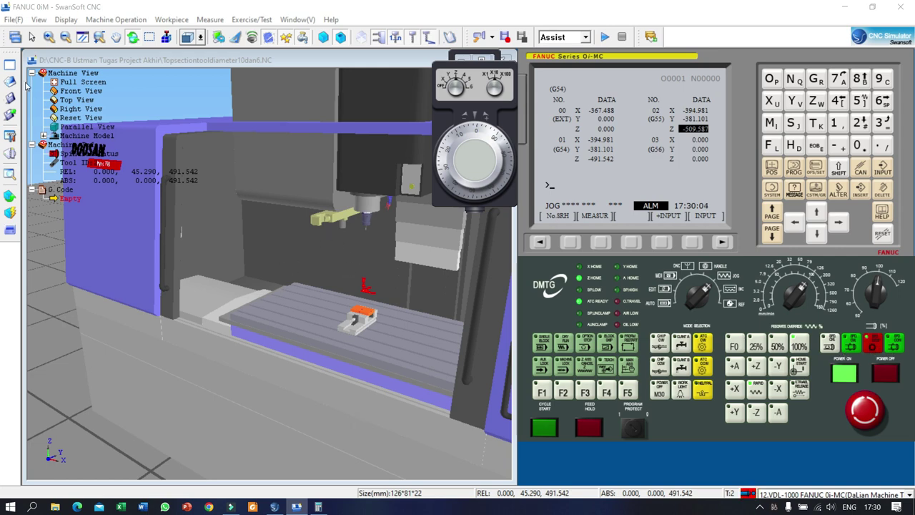
# Switch to EDIT mode and load the NC program Topsectiontooldiameter10dan6 from all file types, without saving the current file
pyautogui.click(11, 82)
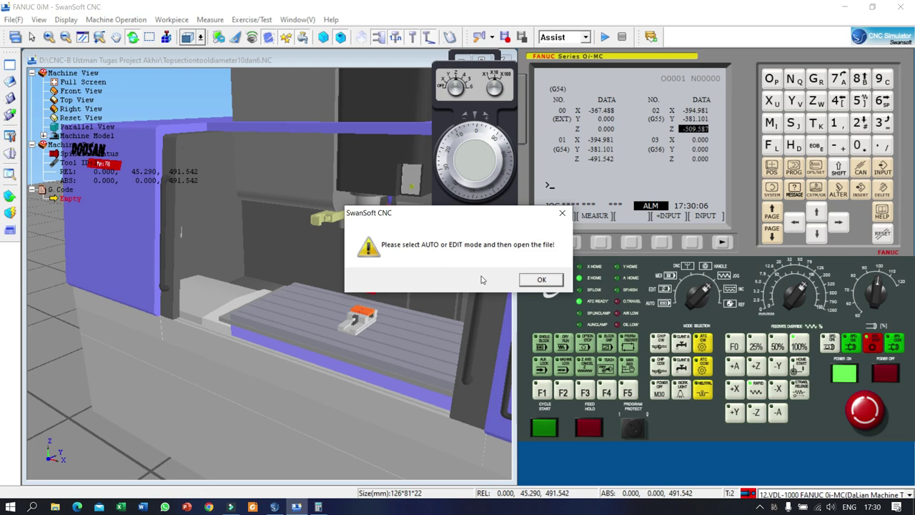
pyautogui.click(533, 281)
pyautogui.click(669, 291)
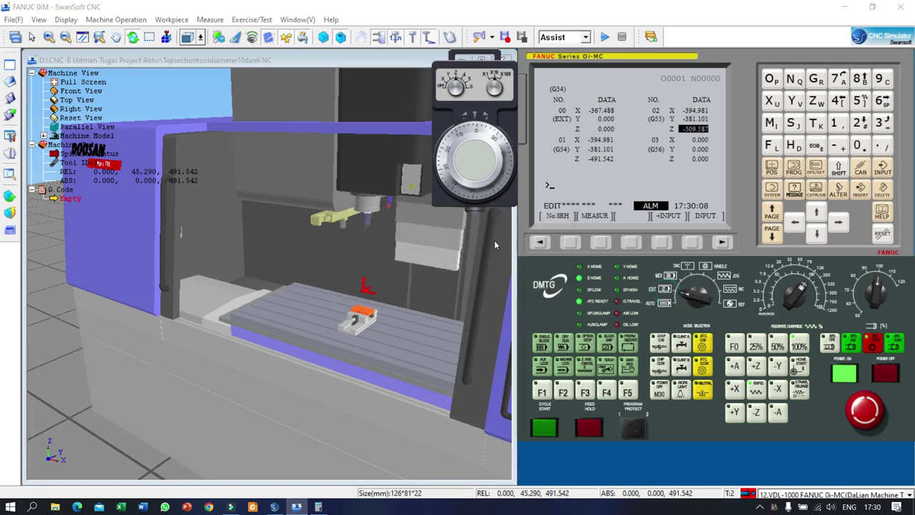
pyautogui.click(11, 81)
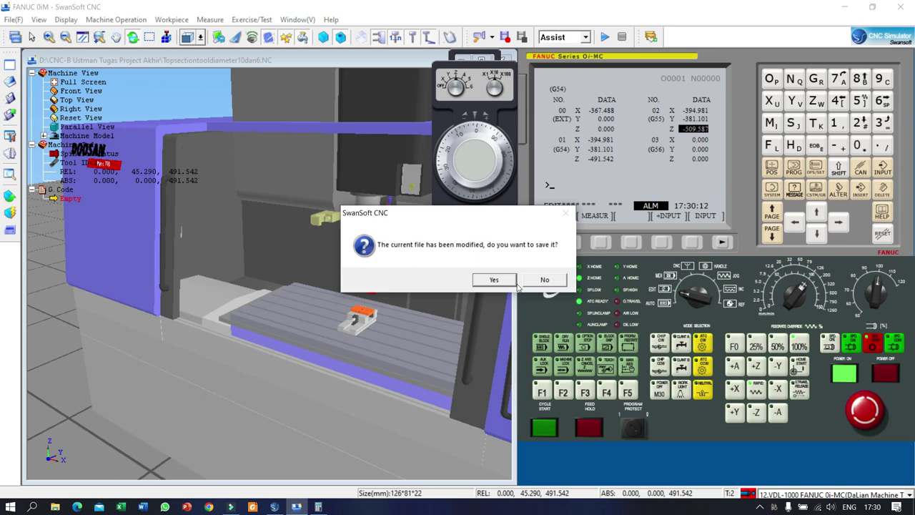
pyautogui.click(544, 280)
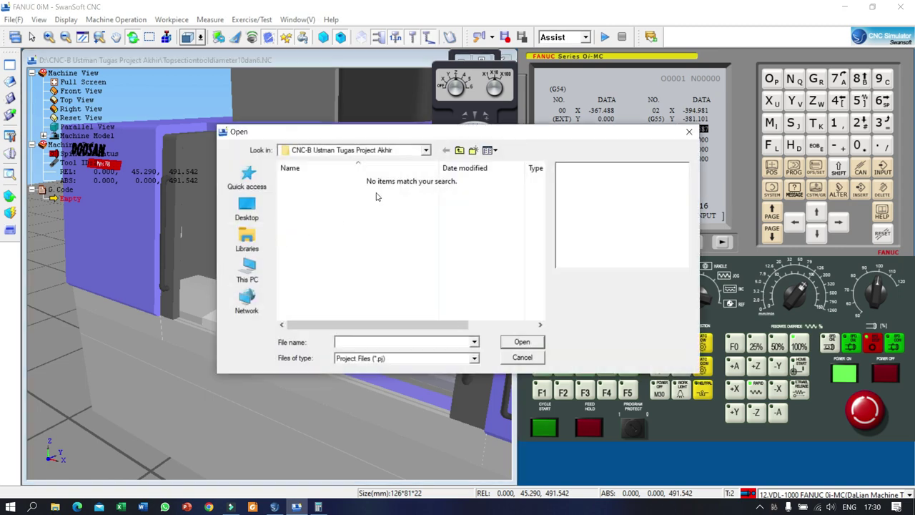
pyautogui.click(392, 359)
pyautogui.click(351, 408)
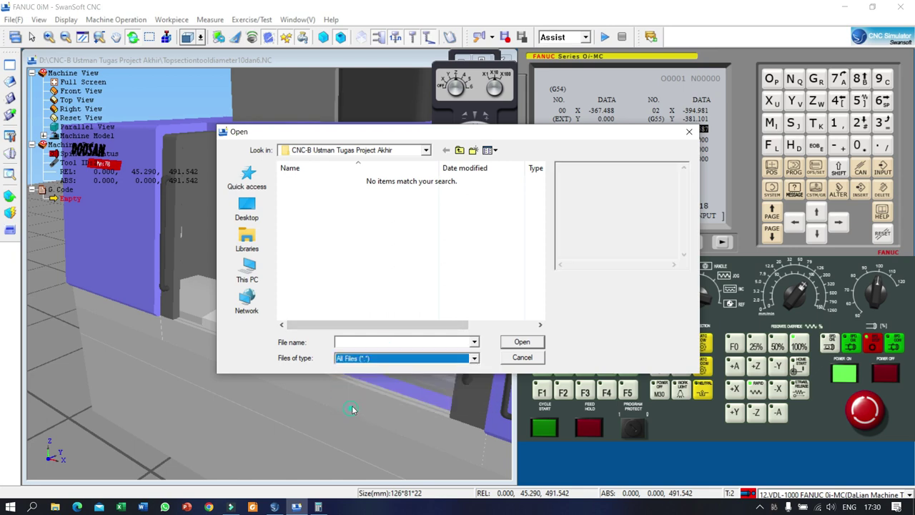
pyautogui.click(309, 227)
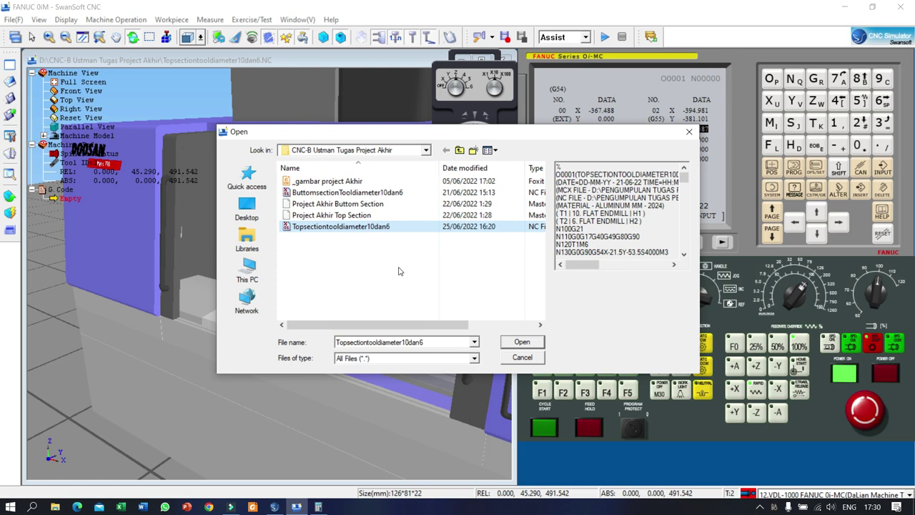
pyautogui.click(530, 347)
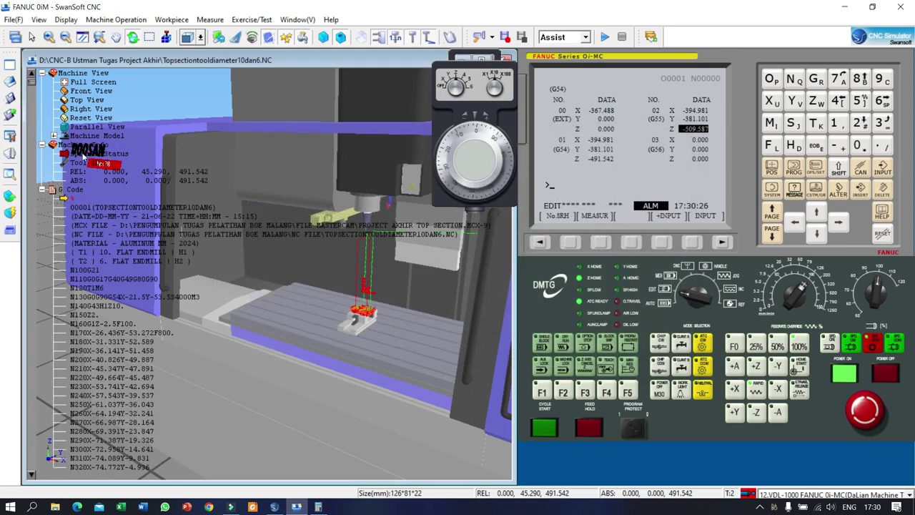
# Examine the loaded program's toolpath on the workpiece and vise, both close up and with the whole machine in view
pyautogui.click(63, 20)
pyautogui.click(63, 22)
pyautogui.moveTo(362, 262); pyautogui.dragTo(299, 325, button='middle')
pyautogui.scroll(8, 384, 337)
pyautogui.scroll(3, 243, 316)
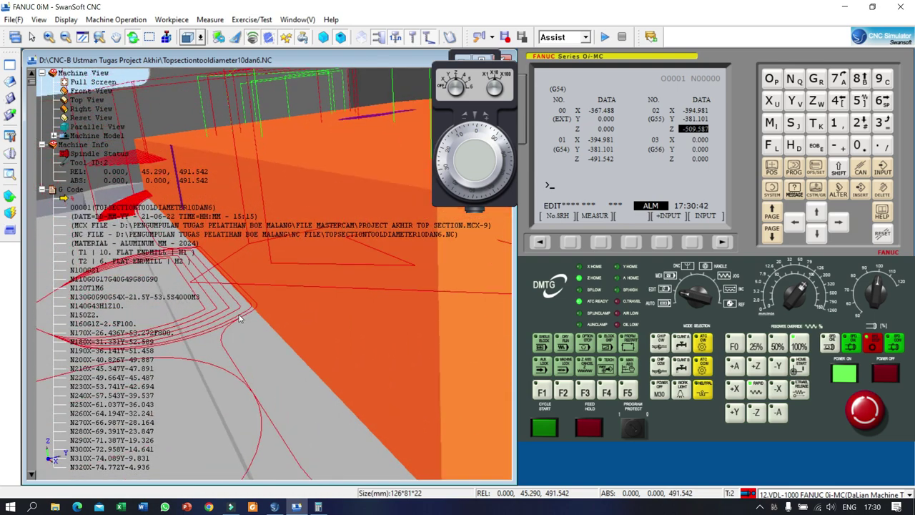
pyautogui.moveTo(265, 292); pyautogui.dragTo(295, 365, button='middle')
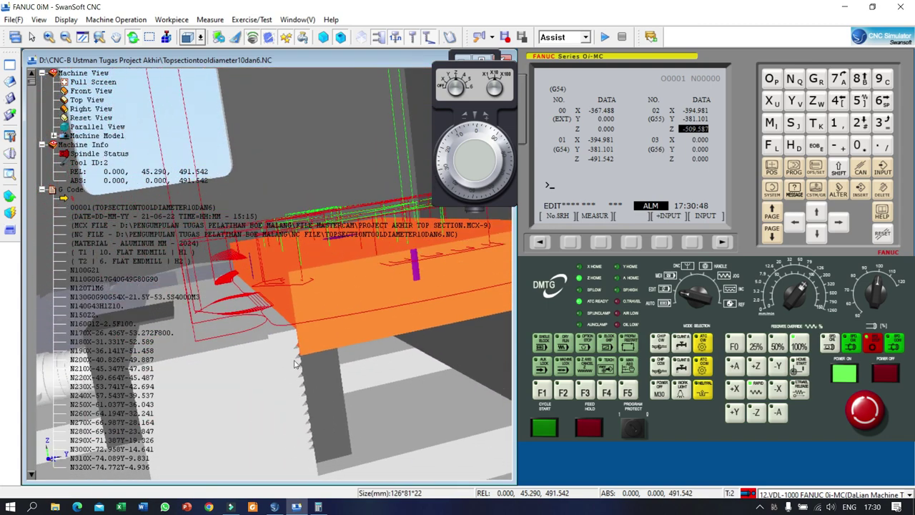
pyautogui.moveTo(285, 332); pyautogui.dragTo(265, 296, button='middle')
pyautogui.scroll(-6, 264, 296)
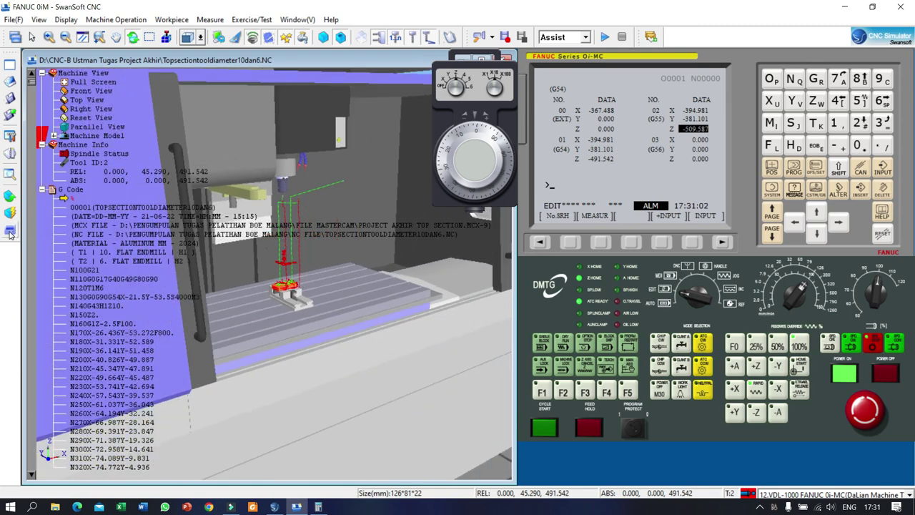
pyautogui.scroll(-8, 277, 316)
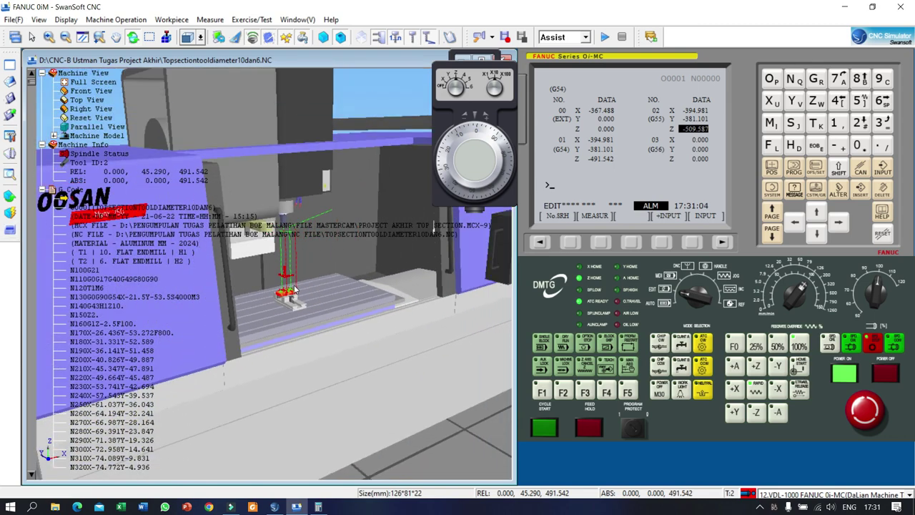
pyautogui.moveTo(335, 314); pyautogui.dragTo(180, 296)
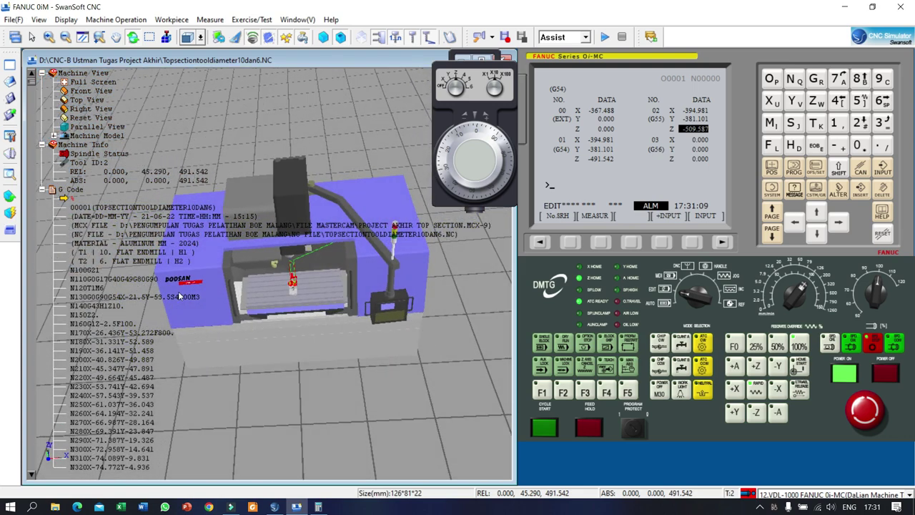
# Close the machine door and switch the control to AUTO mode
pyautogui.click(11, 232)
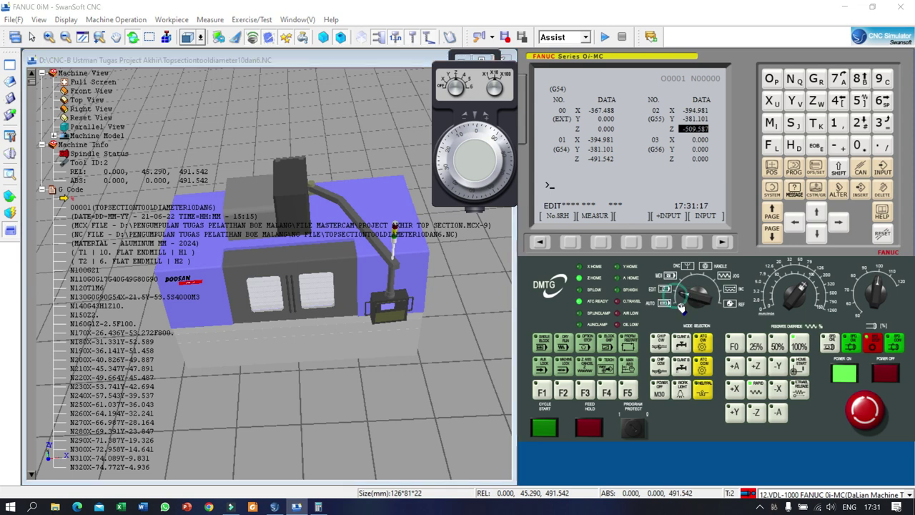
pyautogui.click(669, 303)
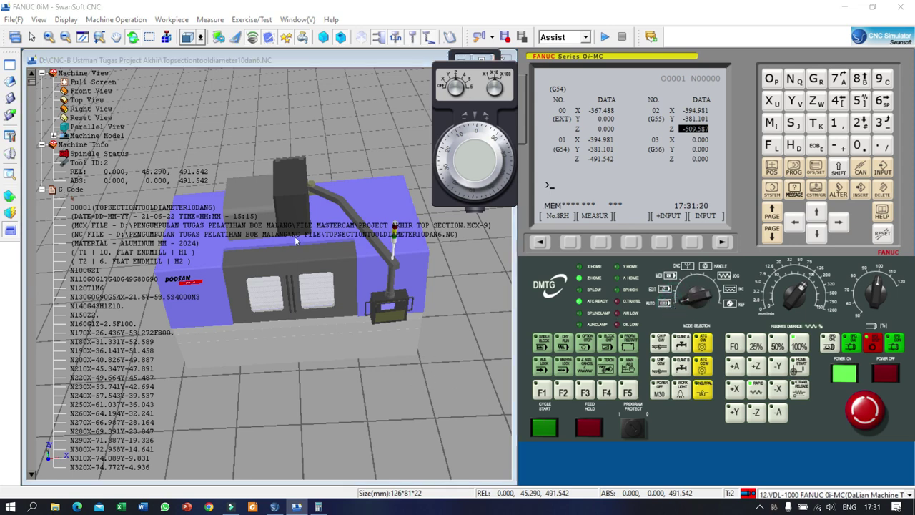
pyautogui.click(66, 19)
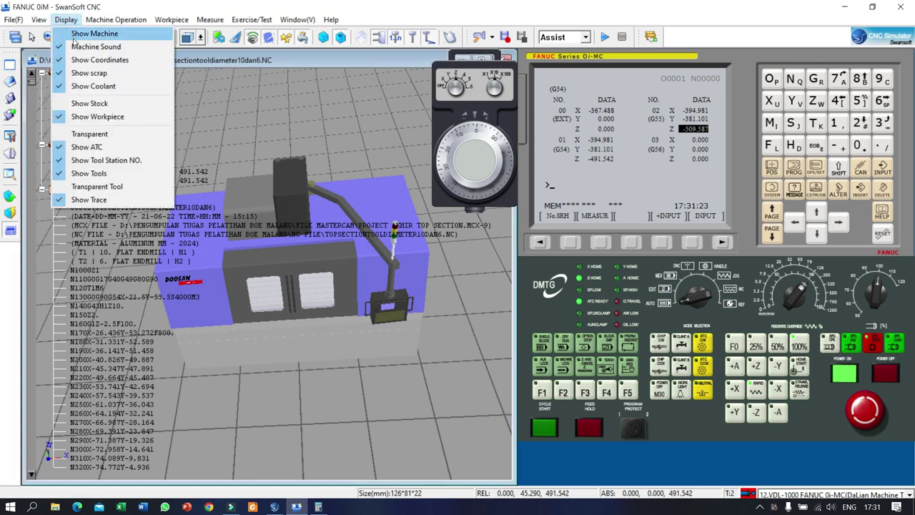
pyautogui.click(191, 16)
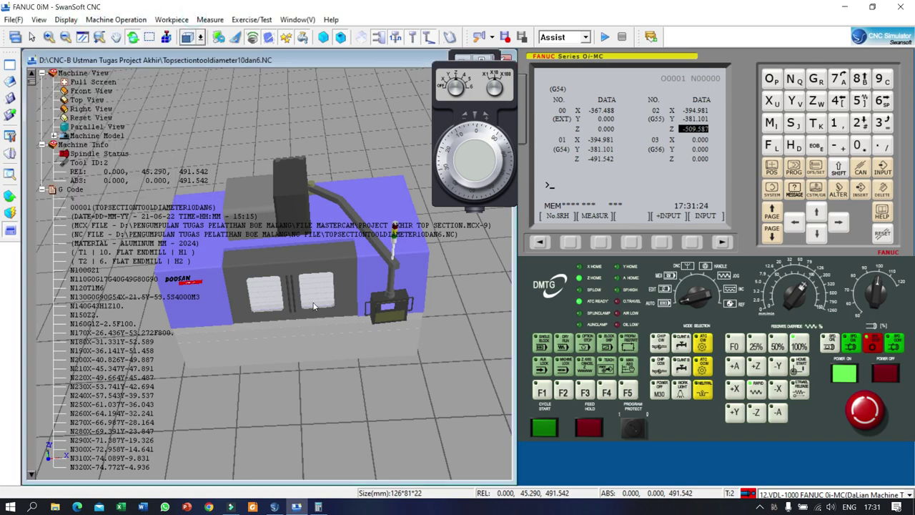
# Start the automatic machining cycle of the loaded program O0001
pyautogui.scroll(5, 313, 306)
pyautogui.moveTo(307, 286); pyautogui.dragTo(419, 313)
pyautogui.scroll(4, 322, 282)
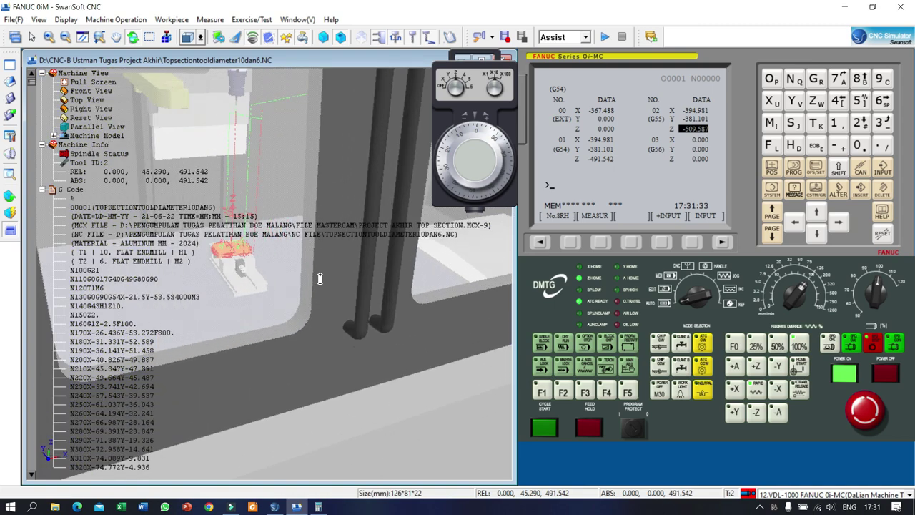
pyautogui.scroll(5, 257, 265)
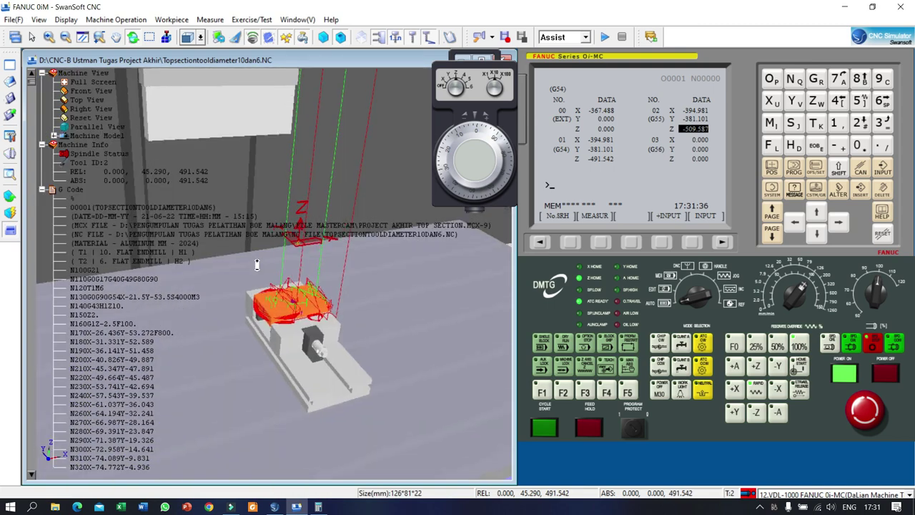
pyautogui.click(545, 430)
pyautogui.click(545, 430)
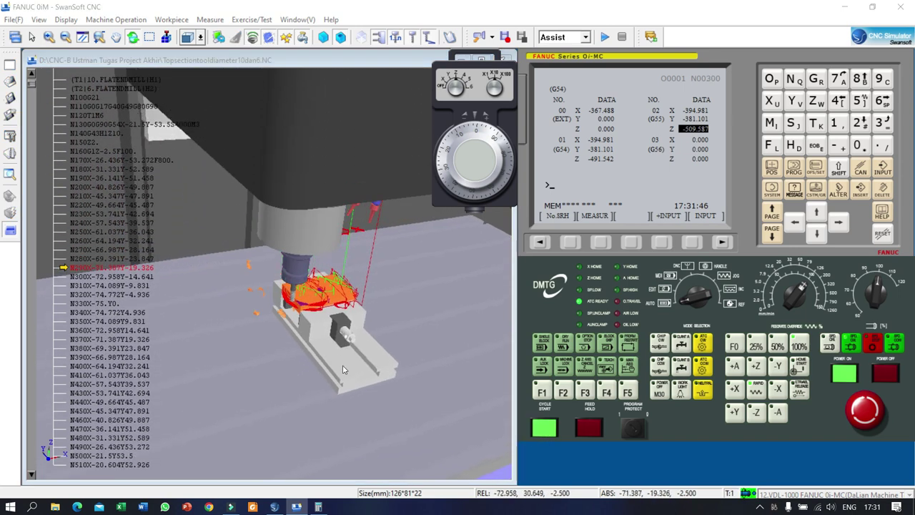
# Watch tool 1 machine the workpiece in the vise from close up
pyautogui.scroll(3, 471, 378)
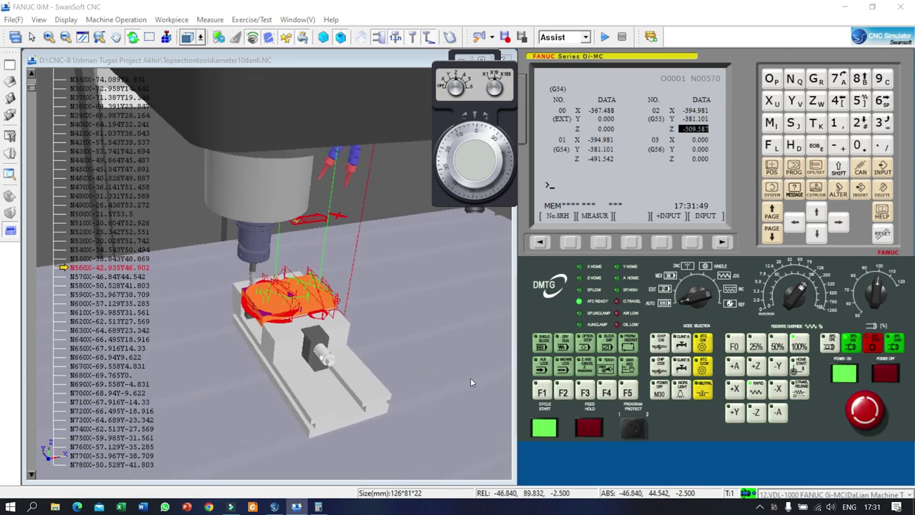
pyautogui.scroll(10, 347, 354)
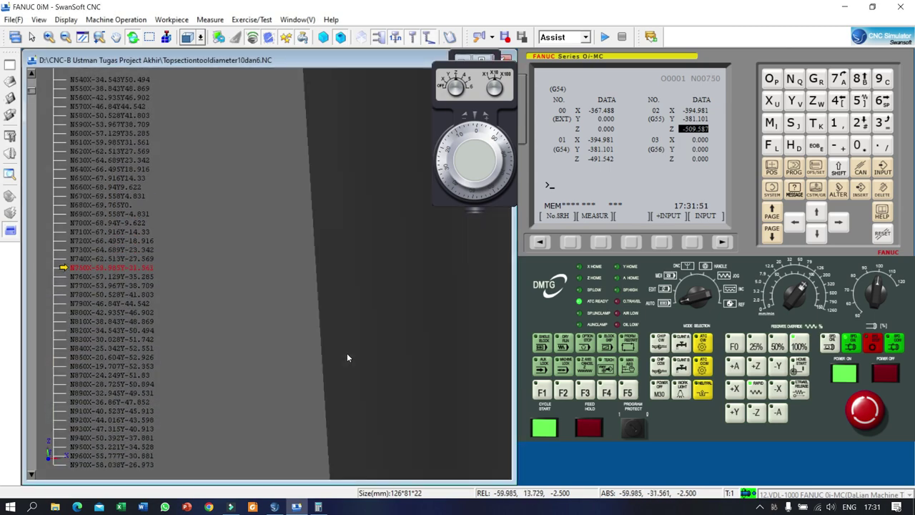
pyautogui.scroll(-3, 348, 357)
pyautogui.scroll(8, 417, 315)
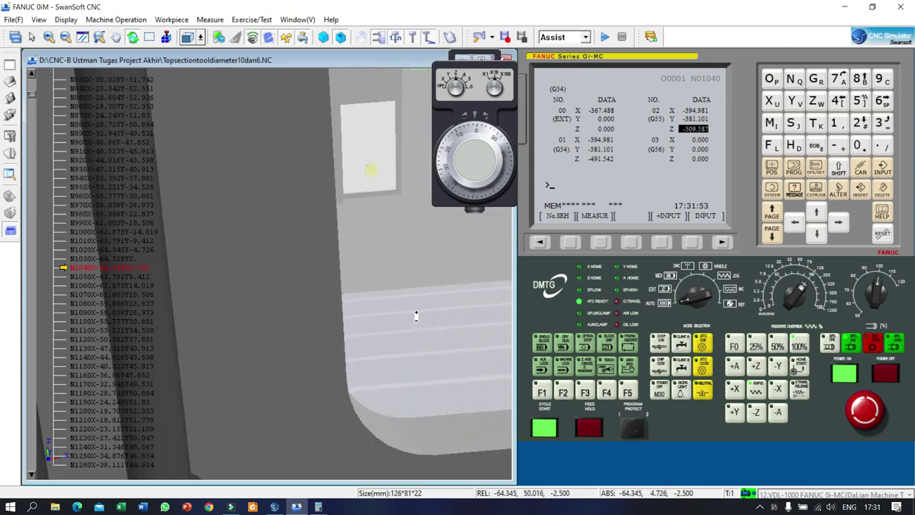
pyautogui.scroll(-8, 433, 344)
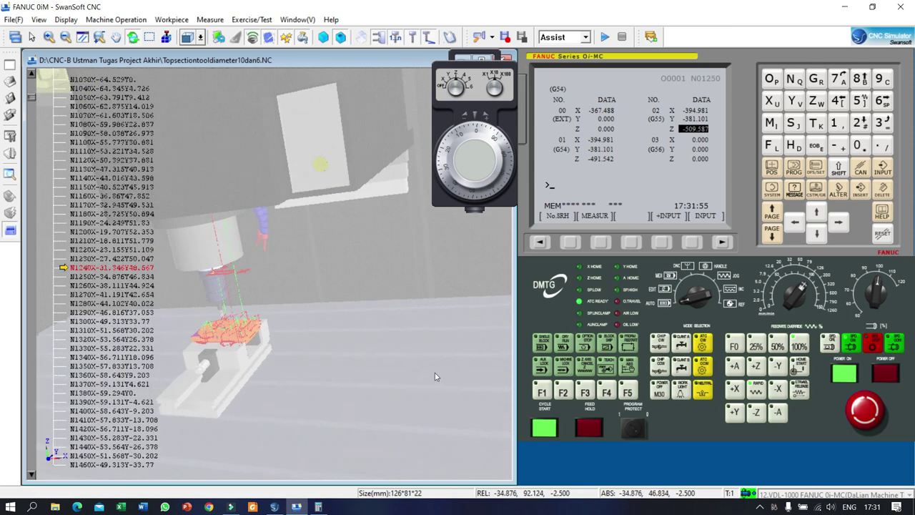
pyautogui.moveTo(435, 377); pyautogui.dragTo(355, 382)
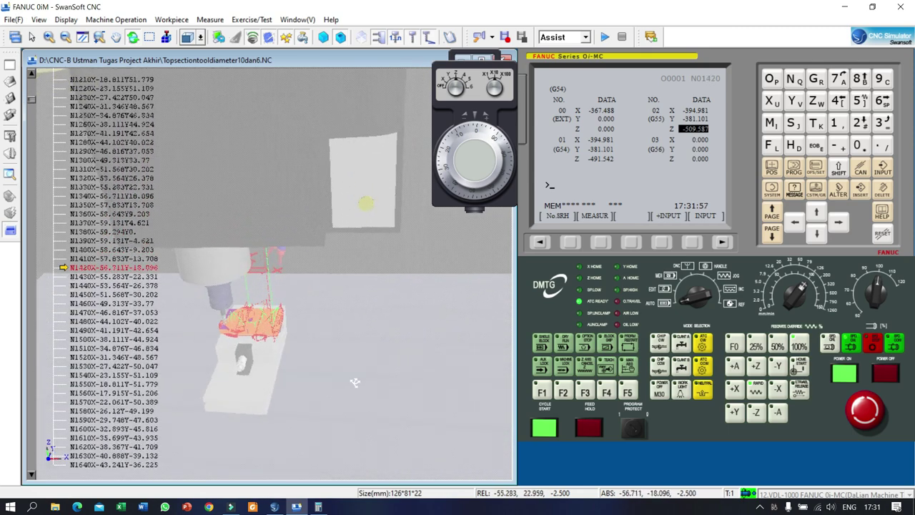
pyautogui.scroll(5, 213, 339)
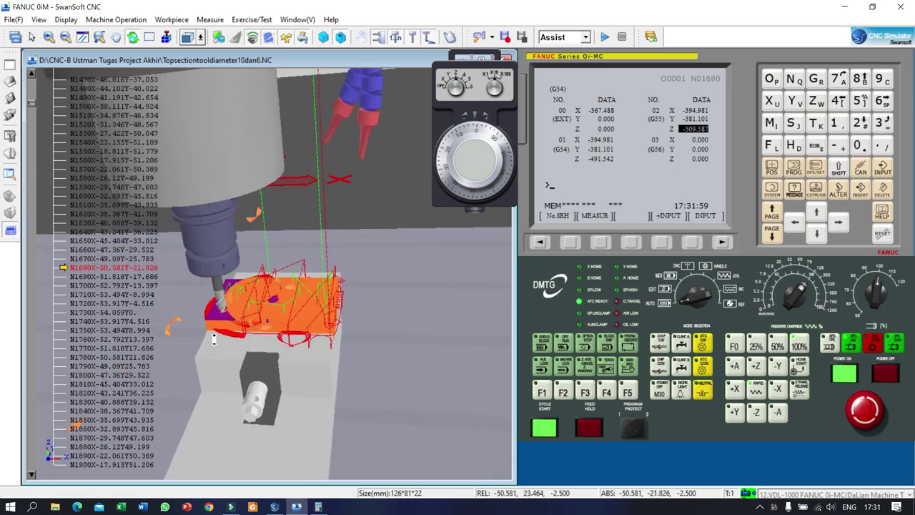
pyautogui.scroll(3, 213, 339)
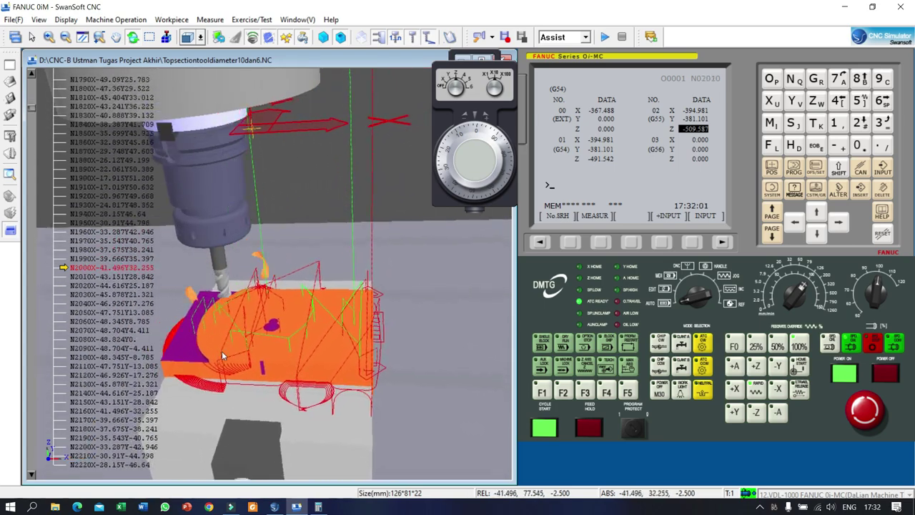
pyautogui.scroll(3, 222, 354)
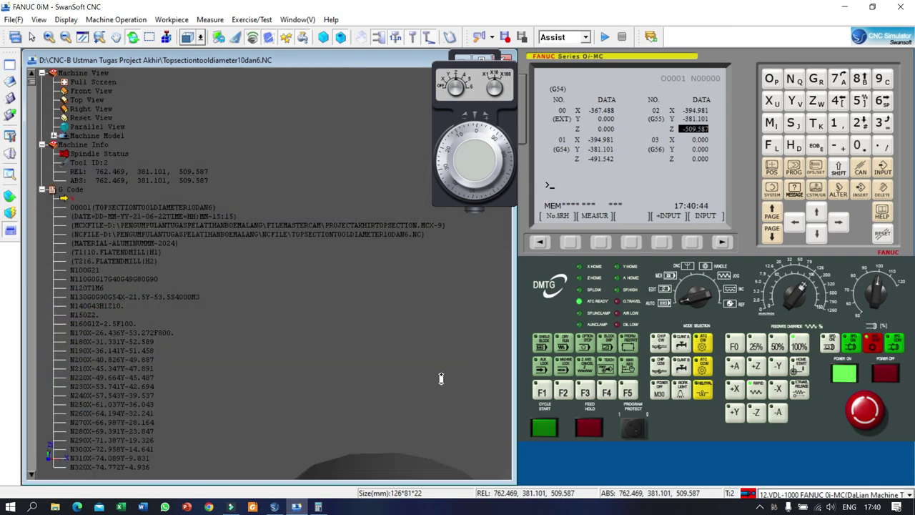
# Inspect the pockets, holes and contours of the machined workpiece from above and from several angles
pyautogui.moveTo(441, 379); pyautogui.dragTo(301, 387)
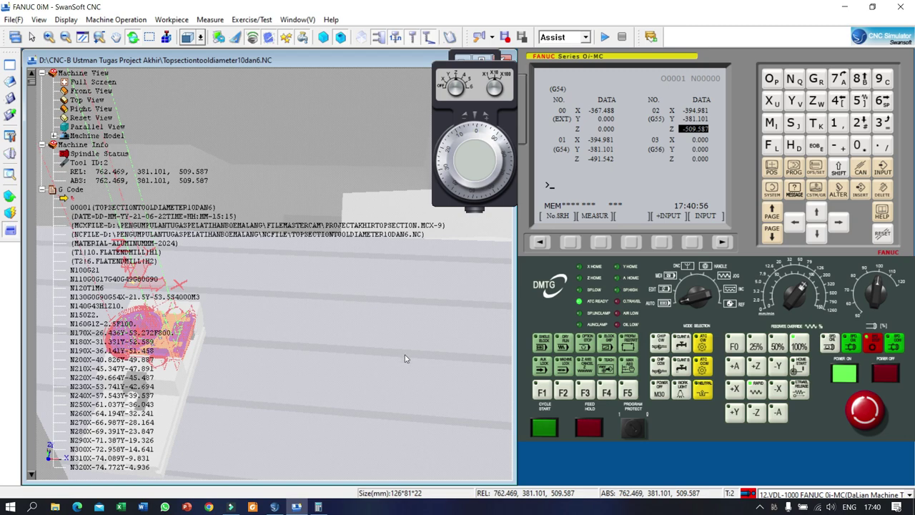
pyautogui.moveTo(405, 355); pyautogui.dragTo(309, 374)
pyautogui.moveTo(367, 391); pyautogui.dragTo(312, 417)
pyautogui.scroll(6, 208, 325)
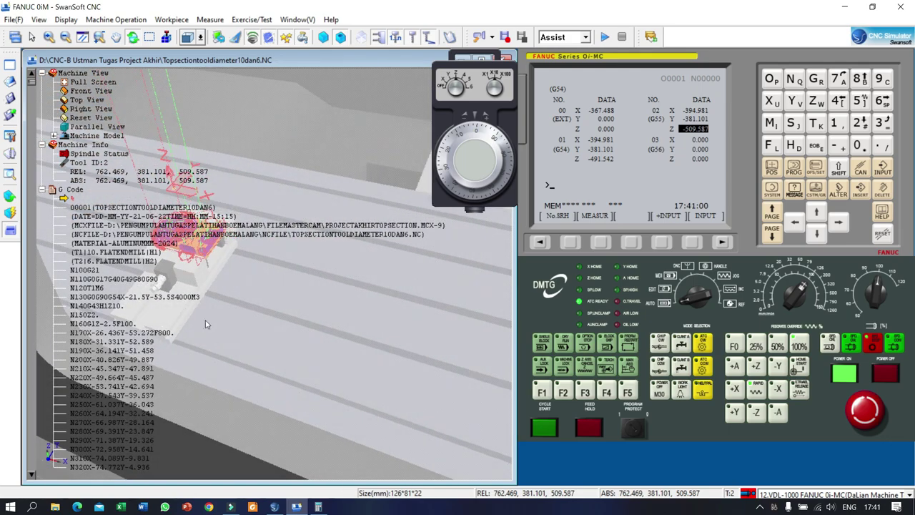
pyautogui.scroll(4, 248, 306)
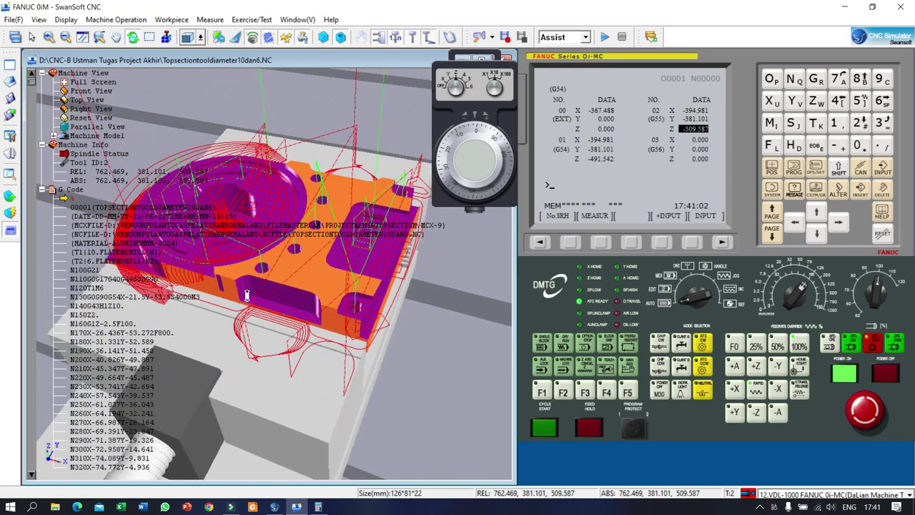
pyautogui.moveTo(278, 269); pyautogui.dragTo(367, 284)
pyautogui.scroll(-3, 335, 313)
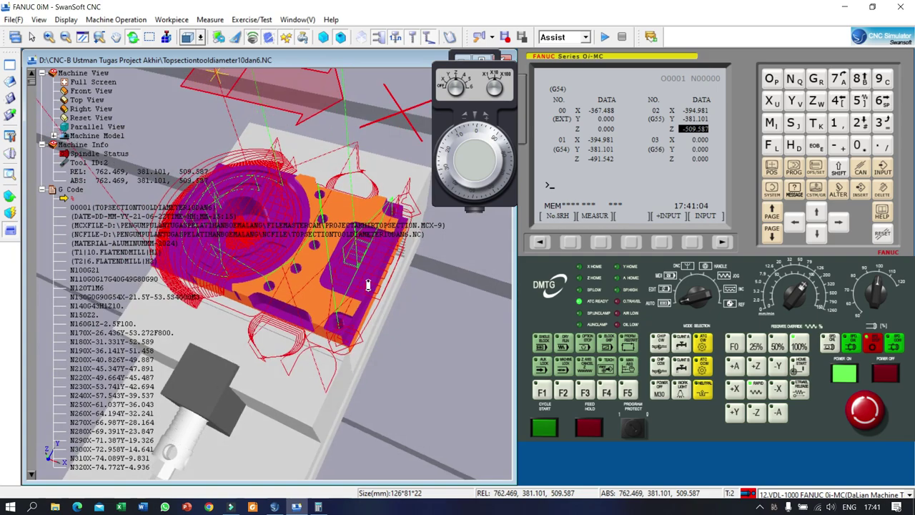
pyautogui.scroll(5, 364, 268)
pyautogui.moveTo(362, 251); pyautogui.dragTo(318, 288)
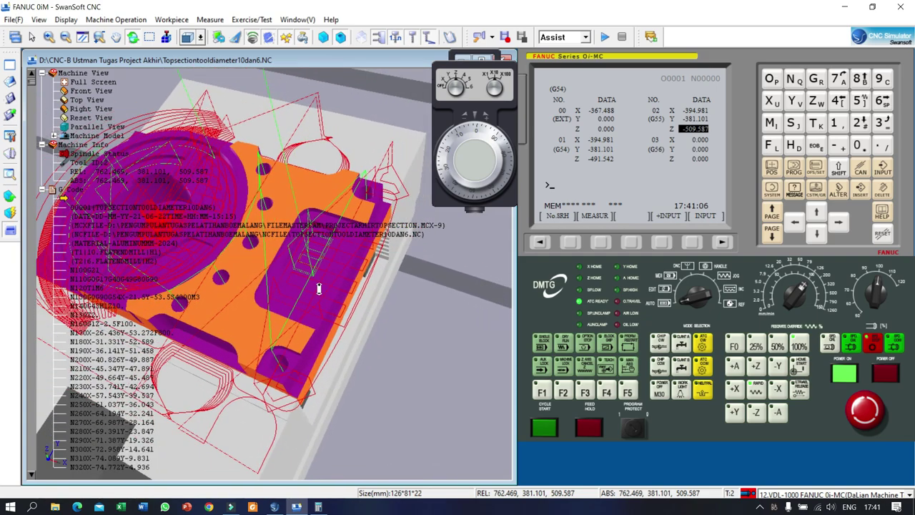
# Examine the workpiece's stepped side pocket, large round cavity and row of holes up close, plus the whole part clamped in the vise
pyautogui.moveTo(309, 341); pyautogui.dragTo(339, 311)
pyautogui.scroll(4, 314, 327)
pyautogui.scroll(-3, 341, 316)
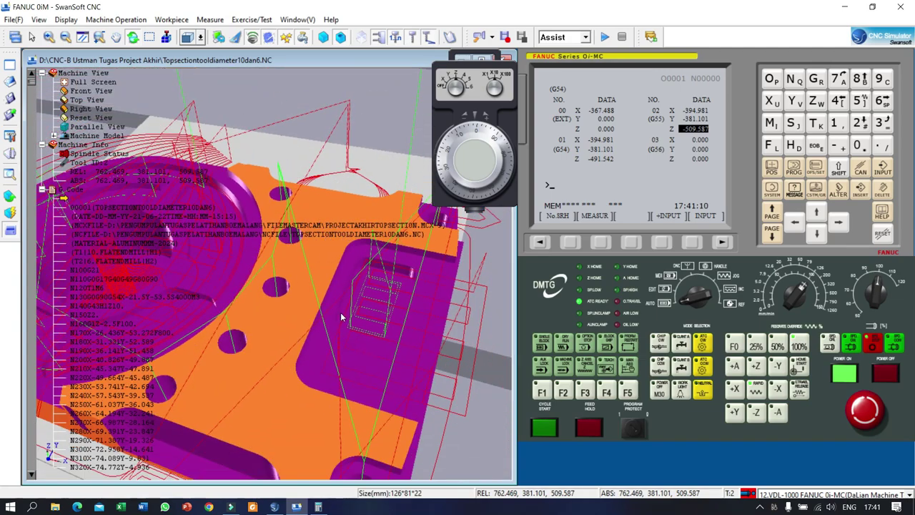
pyautogui.scroll(4, 312, 353)
pyautogui.moveTo(313, 352); pyautogui.dragTo(350, 339)
pyautogui.scroll(-4, 350, 339)
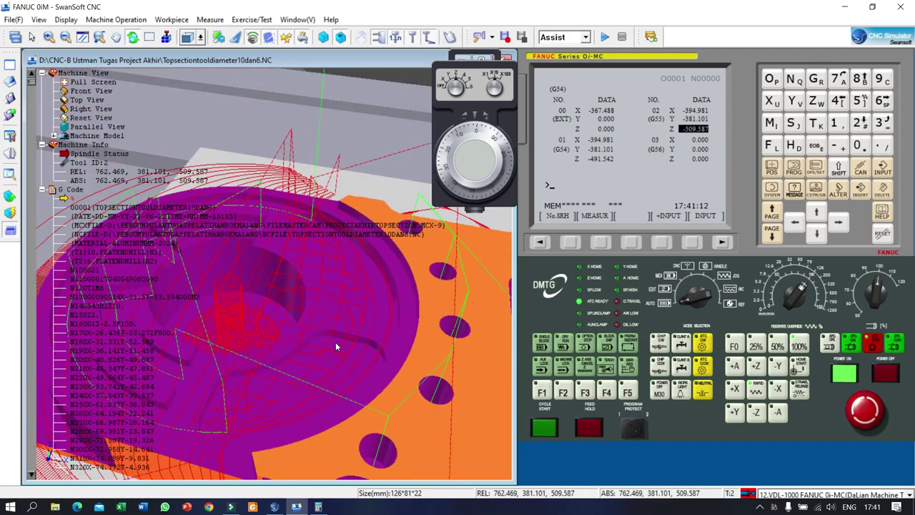
pyautogui.rightClick(336, 342)
pyautogui.click(316, 333)
pyautogui.moveTo(317, 333); pyautogui.dragTo(343, 366)
pyautogui.scroll(-3, 320, 351)
pyautogui.scroll(-3, 321, 367)
pyautogui.scroll(2, 316, 386)
pyautogui.scroll(-5, 329, 389)
pyautogui.scroll(-2, 347, 386)
pyautogui.scroll(2, 329, 365)
pyautogui.scroll(-2, 322, 354)
pyautogui.scroll(2, 322, 354)
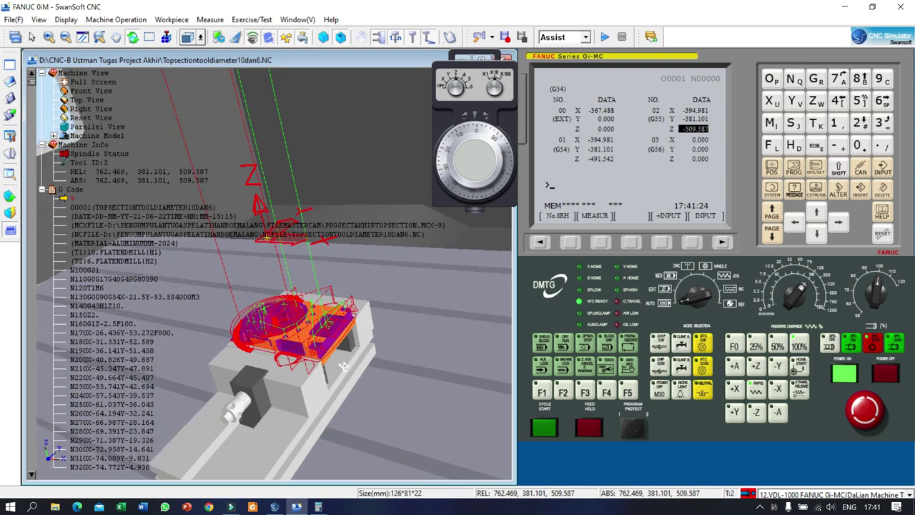
pyautogui.click(72, 20)
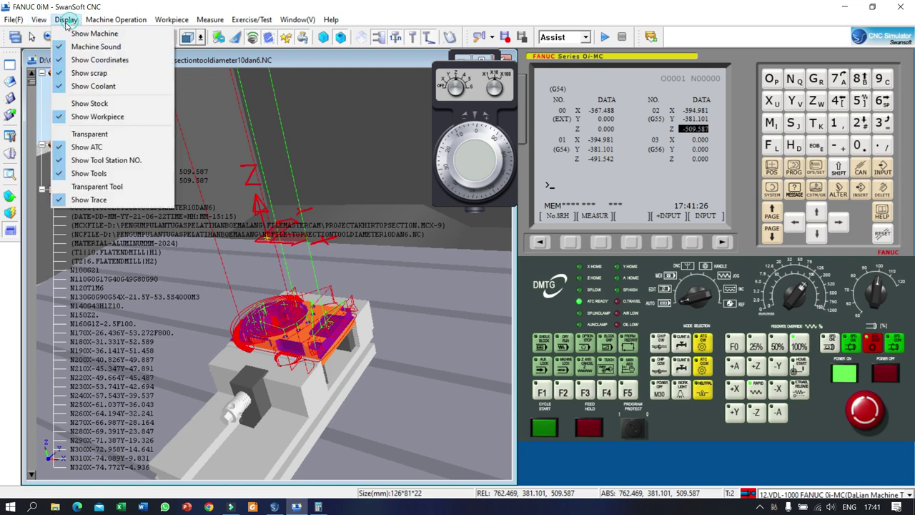
pyautogui.moveTo(35, 22)
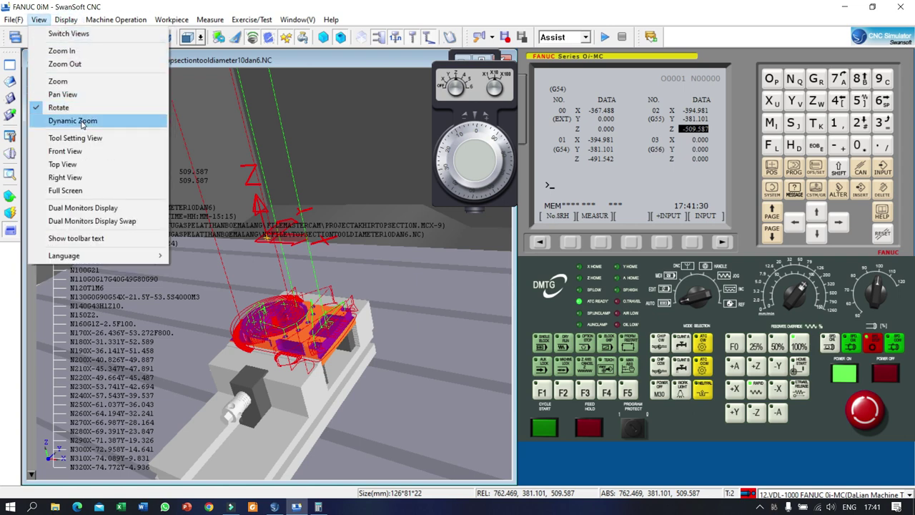
pyautogui.click(378, 276)
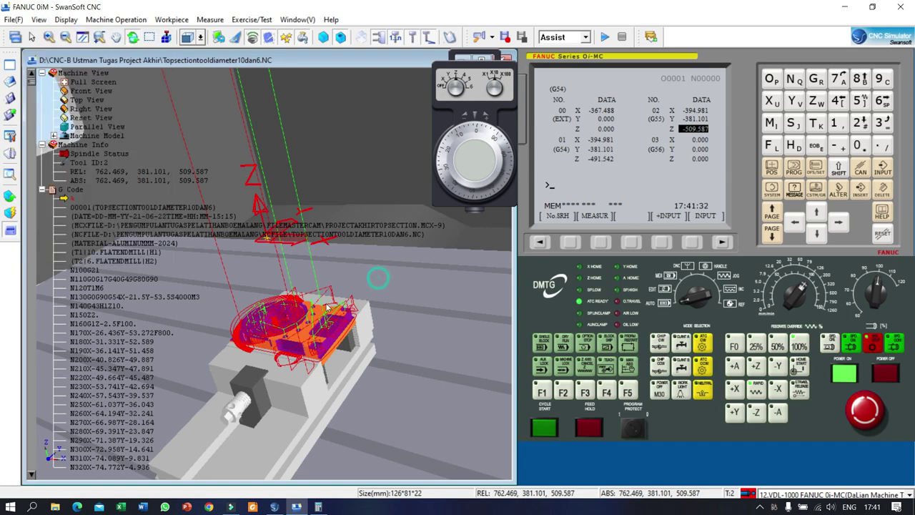
# Open the machine door to give access to the finished workpiece in the vise
pyautogui.moveTo(240, 285); pyautogui.dragTo(288, 283)
pyautogui.scroll(-5, 375, 258)
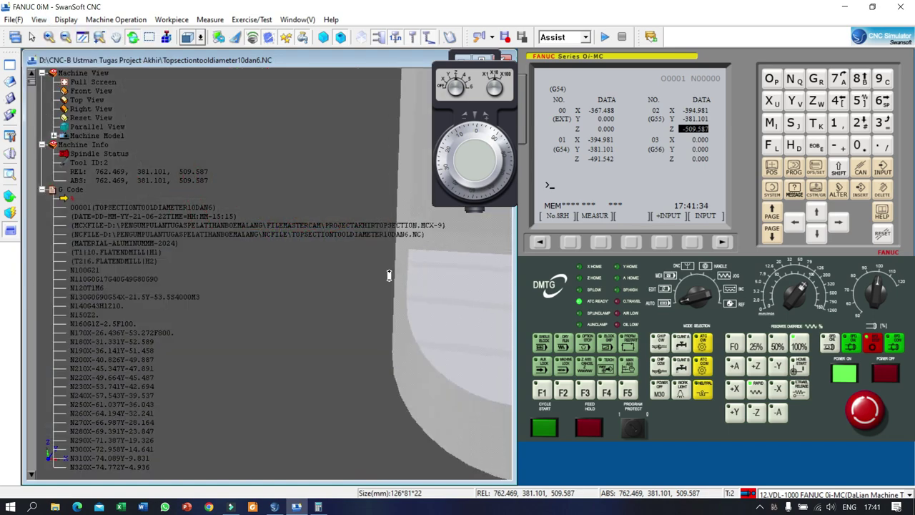
pyautogui.scroll(-5, 265, 286)
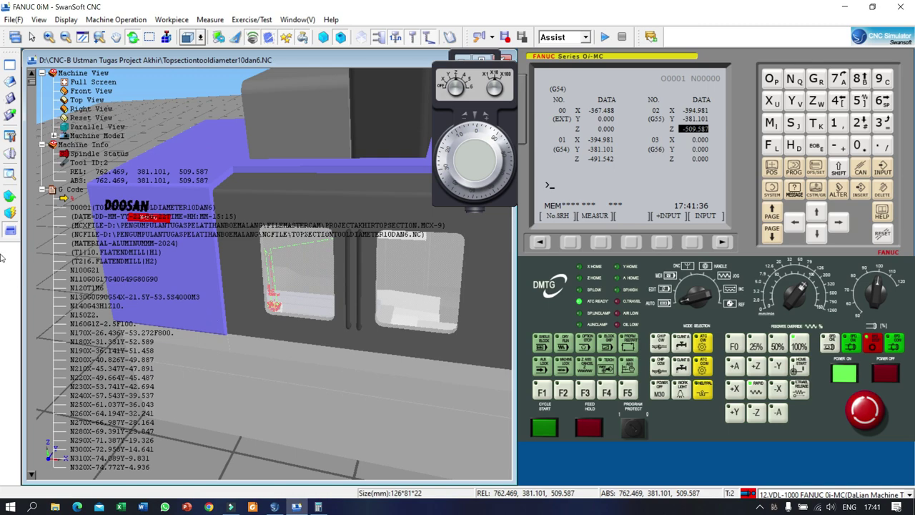
pyautogui.click(11, 231)
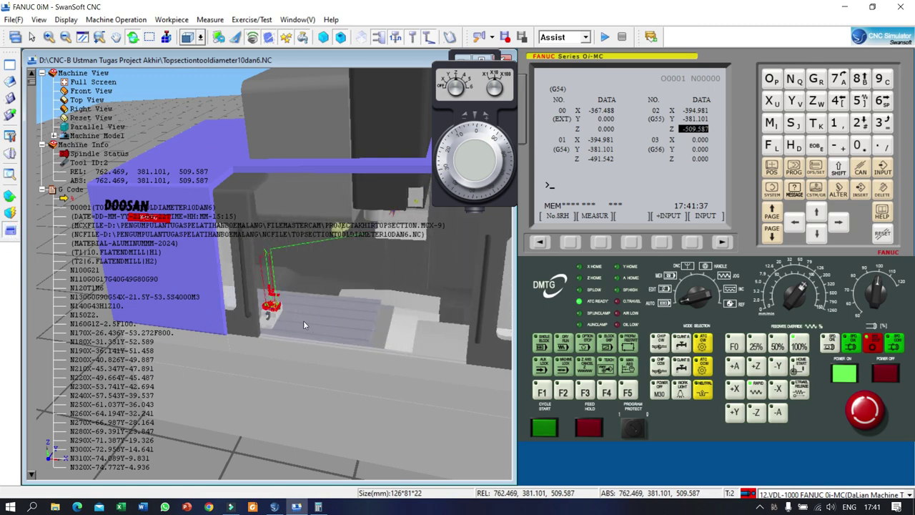
pyautogui.scroll(8, 300, 324)
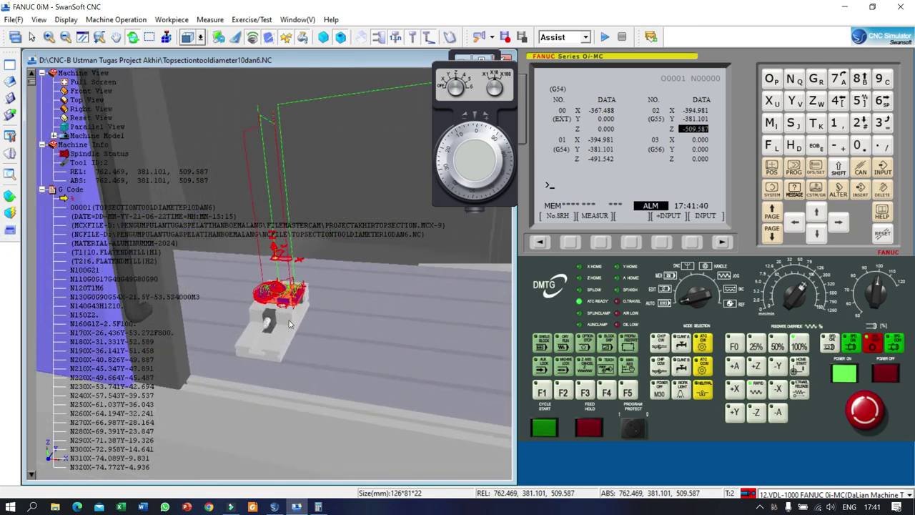
pyautogui.moveTo(301, 321); pyautogui.dragTo(261, 357)
pyautogui.scroll(5, 243, 343)
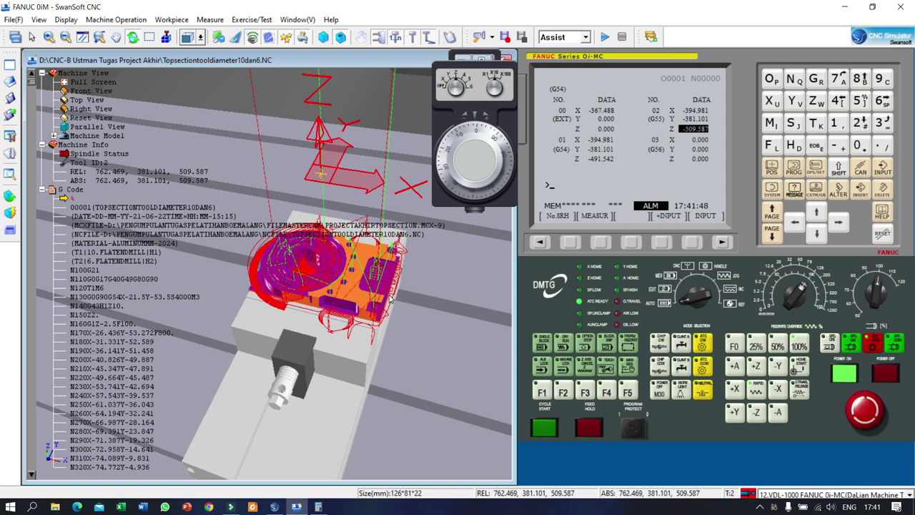
pyautogui.moveTo(389, 298); pyautogui.dragTo(343, 296)
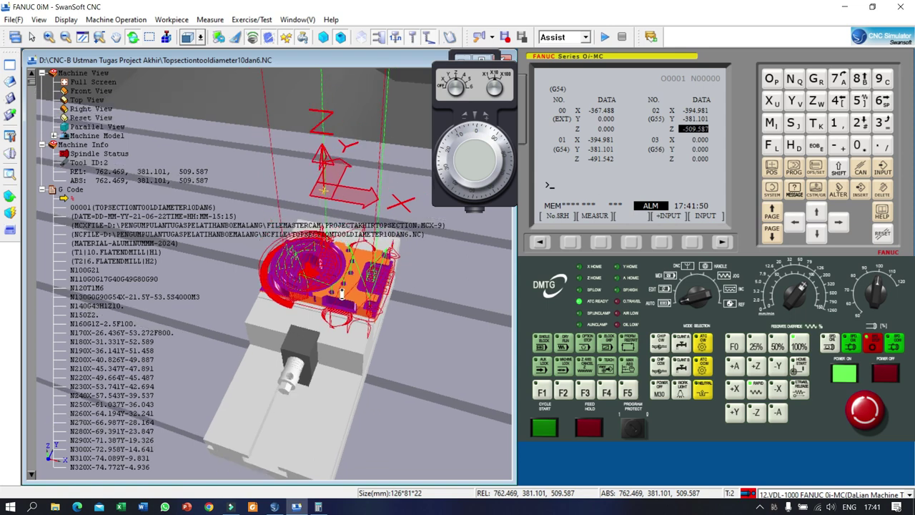